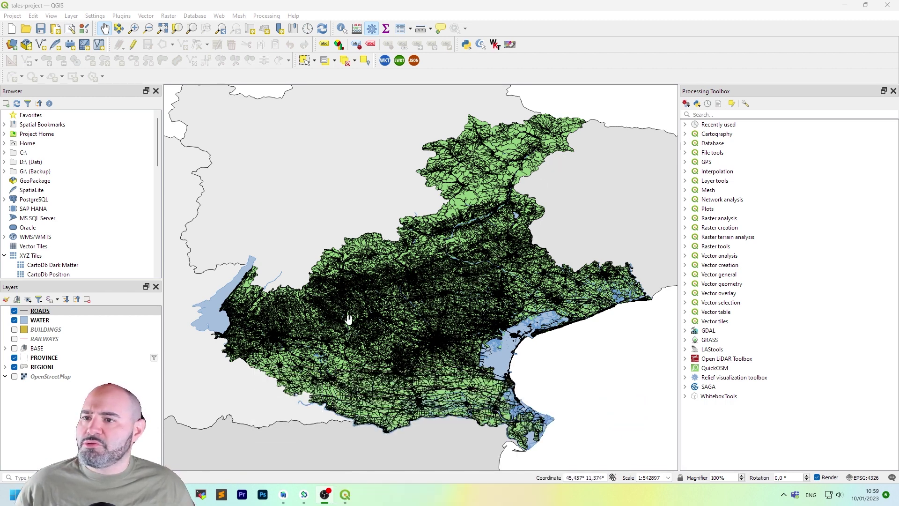
- Zoom the map in to about 1:17,100 and select the ROADS layer
{"action": "scroll", "coordinate": [430, 347], "scroll_direction": "up", "scroll_amount": 3}
{"action": "scroll", "coordinate": [452, 335], "scroll_direction": "up", "scroll_amount": 2}
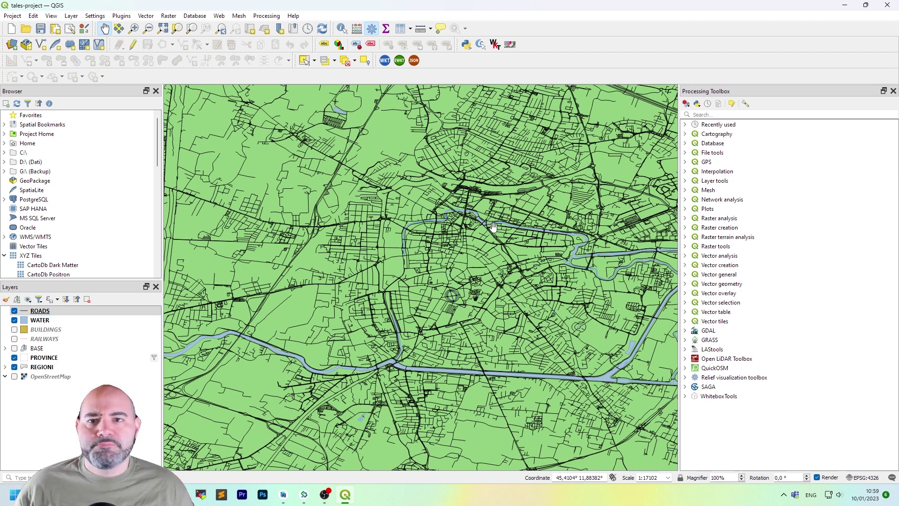
{"action": "left_click", "coordinate": [155, 315]}
- Open the ROADS layer properties and change its renderer to Rule-based
{"action": "double_click", "coordinate": [154, 314]}
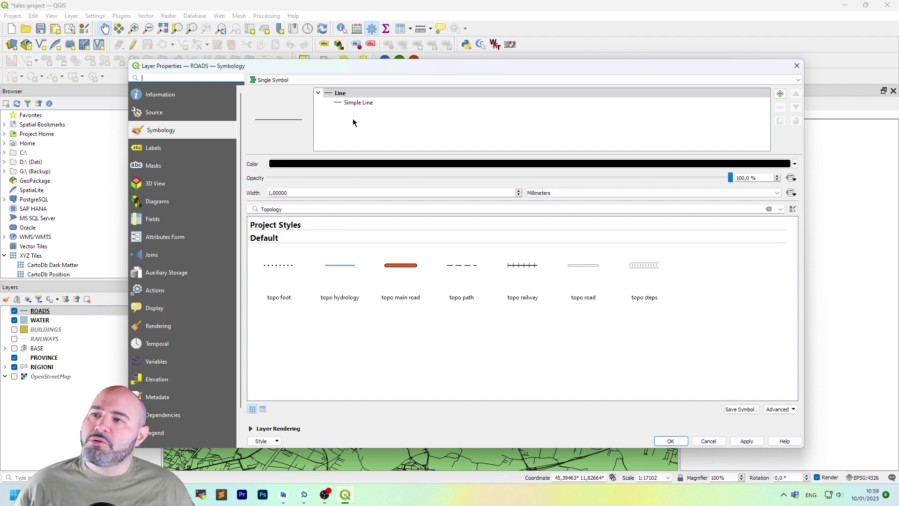
{"action": "left_click_drag", "start_coordinate": [404, 70], "coordinate": [422, 57]}
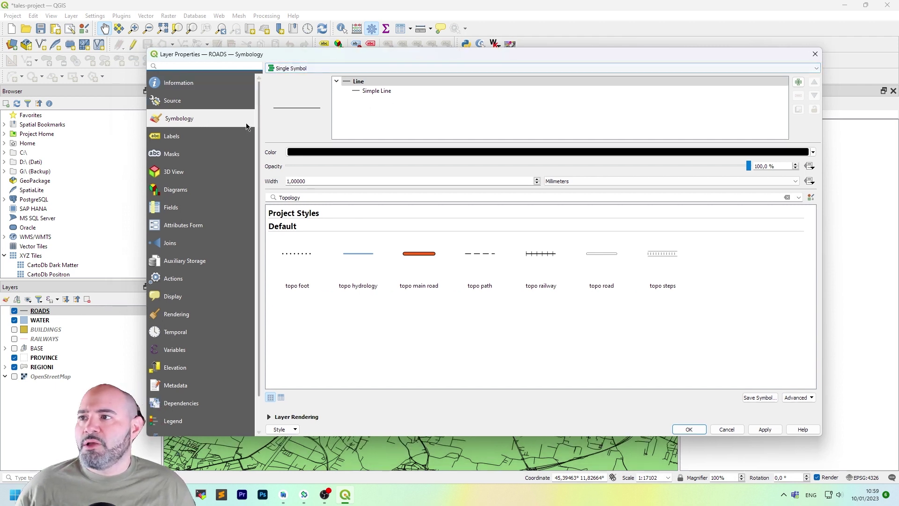
{"action": "left_click", "coordinate": [308, 68]}
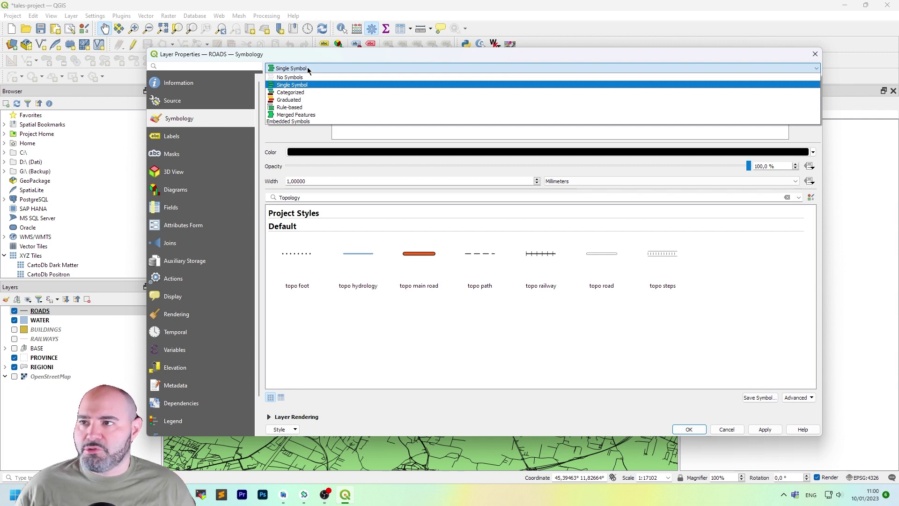
{"action": "left_click", "coordinate": [316, 107]}
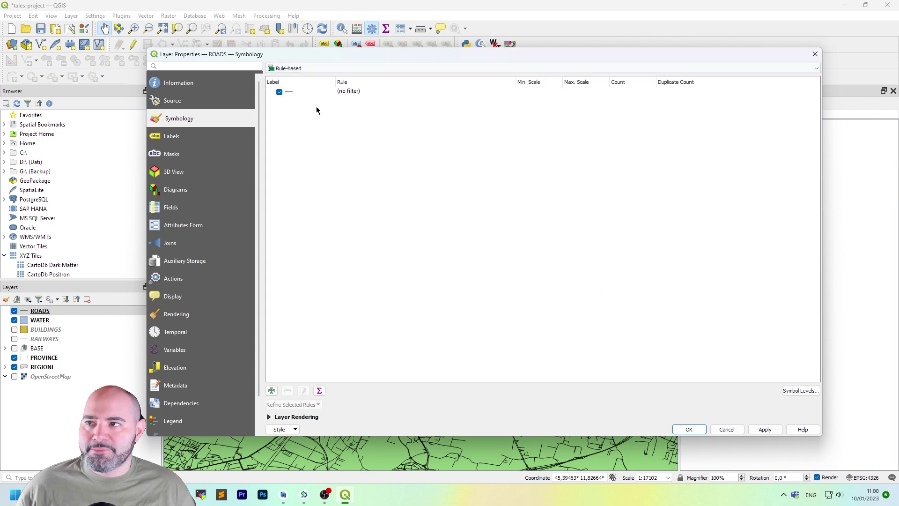
{"action": "left_click_drag", "start_coordinate": [420, 56], "coordinate": [381, 70]}
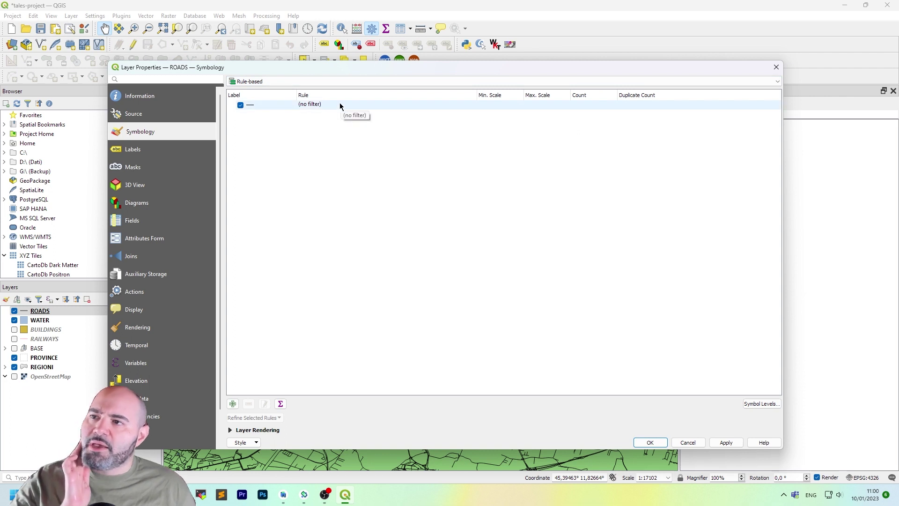
{"action": "left_click_drag", "start_coordinate": [343, 70], "coordinate": [355, 53]}
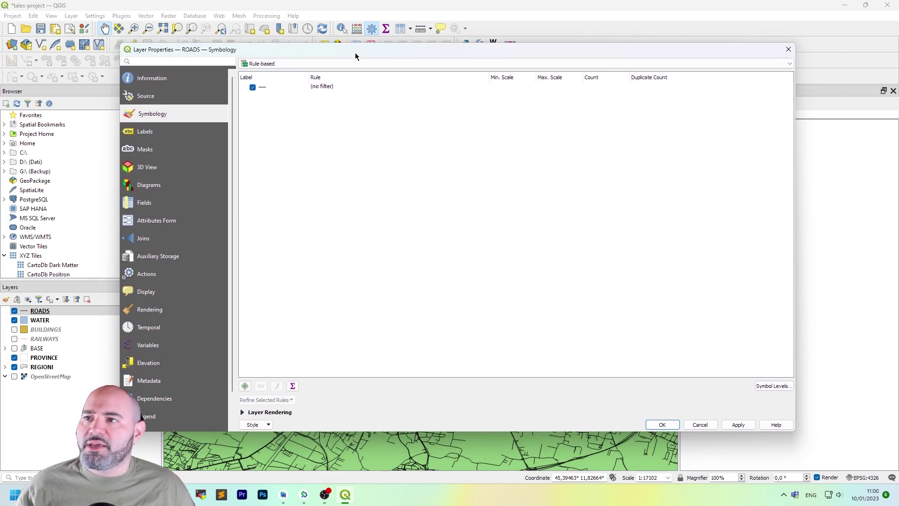
- Review the unfiltered rule's black simple line symbol and apply the rule-based style
{"action": "double_click", "coordinate": [345, 87]}
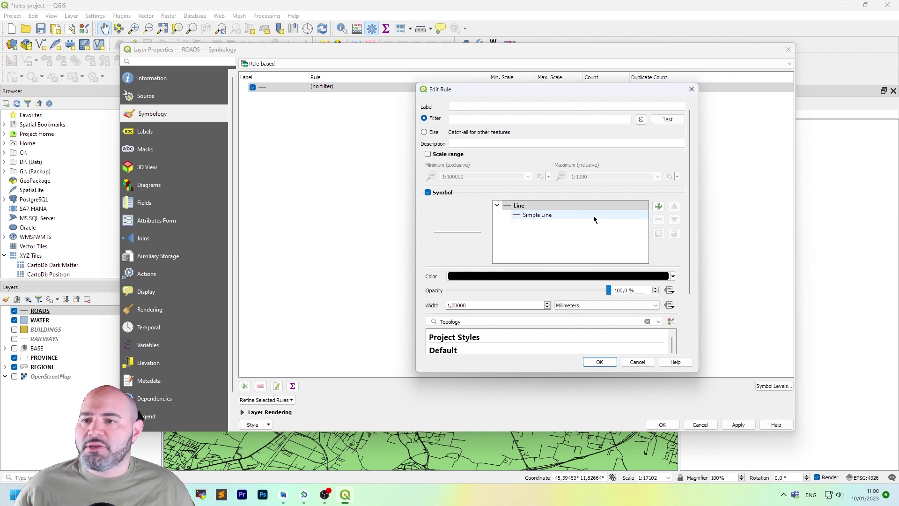
{"action": "left_click", "coordinate": [573, 216]}
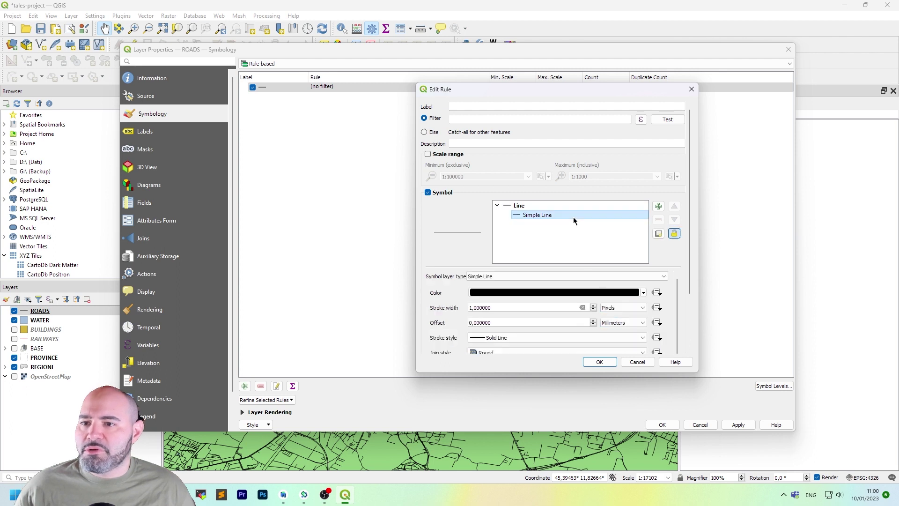
{"action": "left_click", "coordinate": [567, 206]}
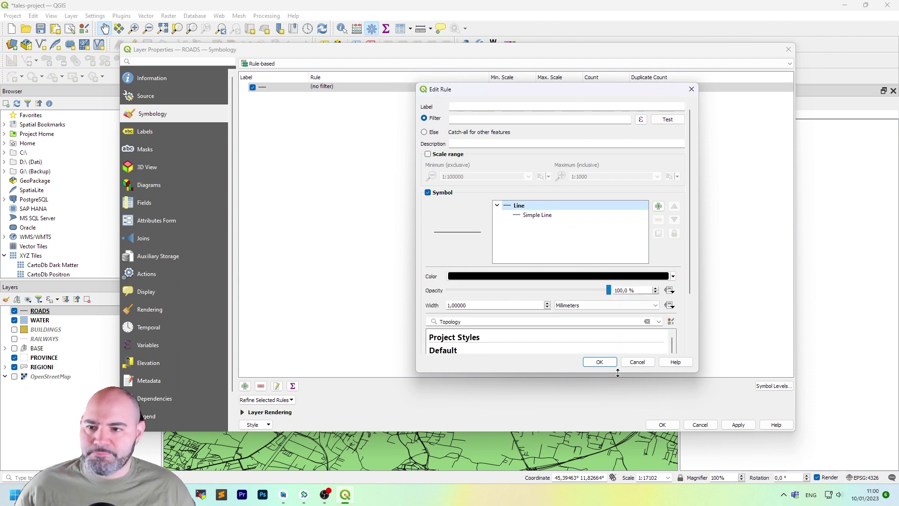
{"action": "left_click", "coordinate": [560, 214]}
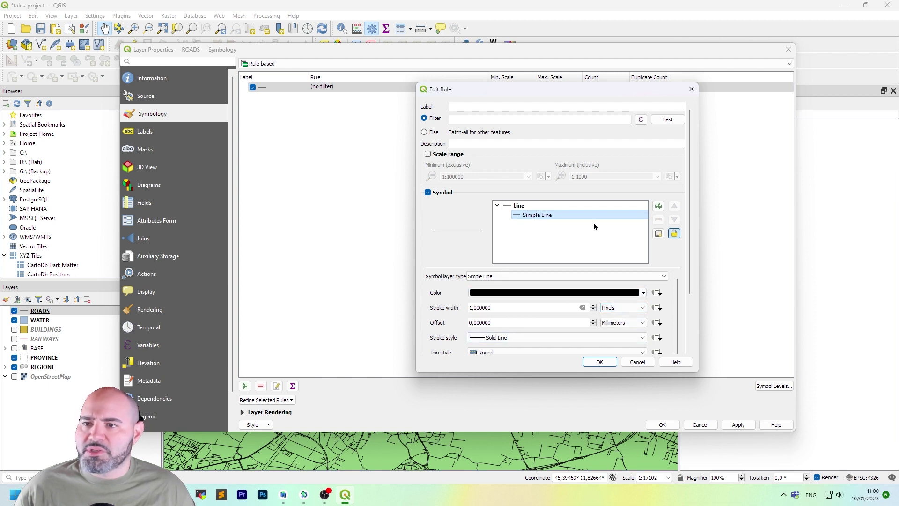
{"action": "left_click", "coordinate": [635, 205]}
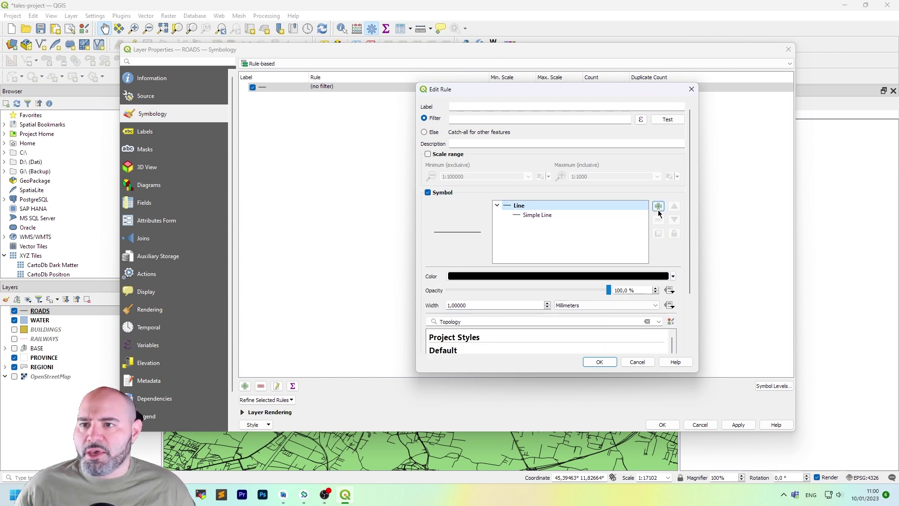
{"action": "left_click", "coordinate": [614, 362]}
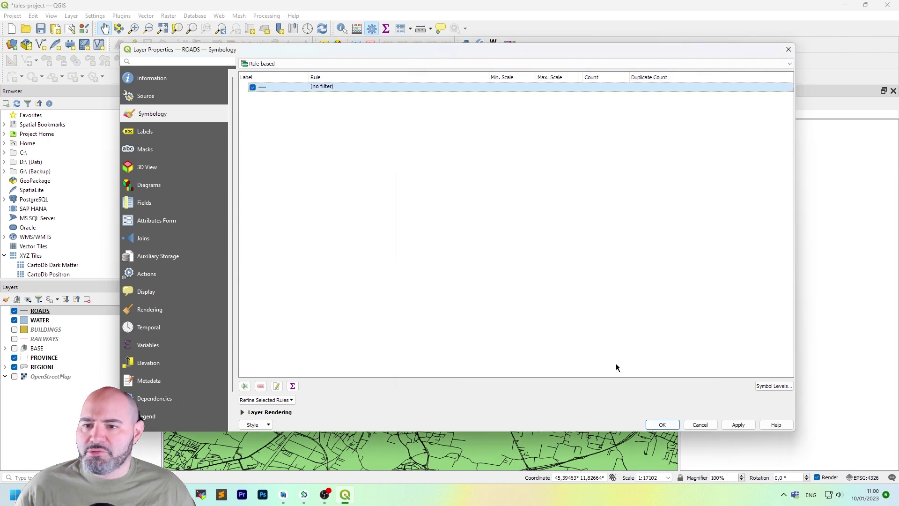
{"action": "left_click", "coordinate": [667, 425]}
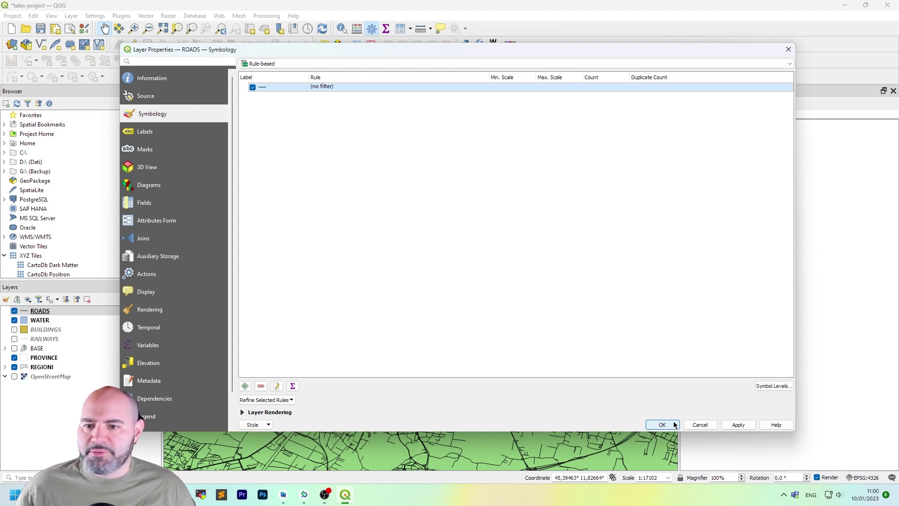
{"action": "left_click", "coordinate": [674, 424]}
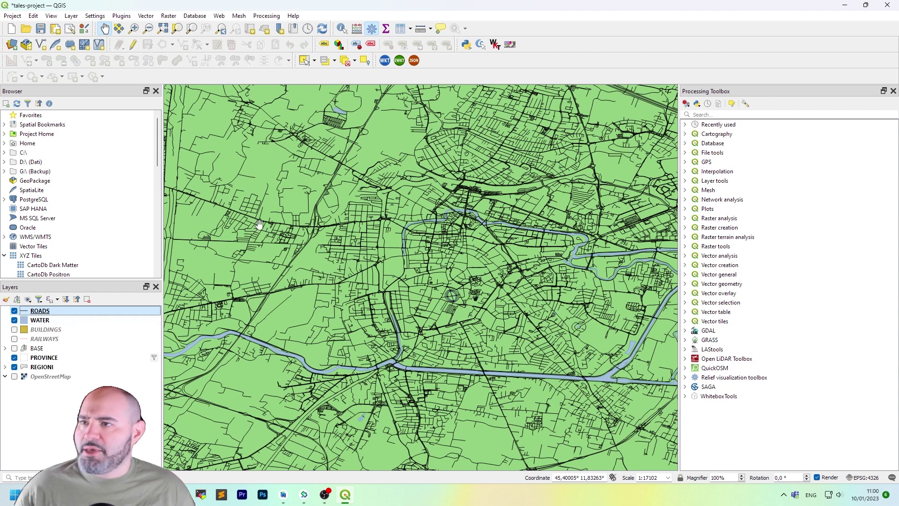
{"action": "right_click", "coordinate": [143, 311]}
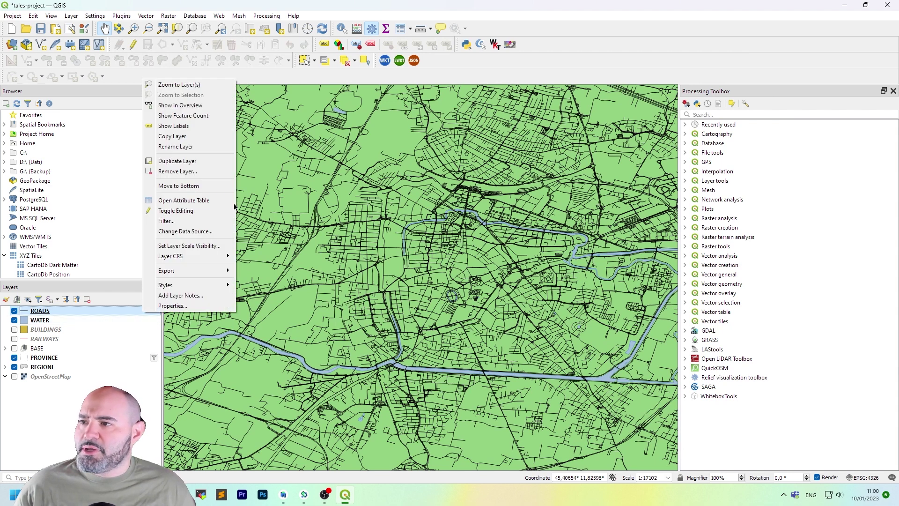
{"action": "left_click", "coordinate": [219, 210]}
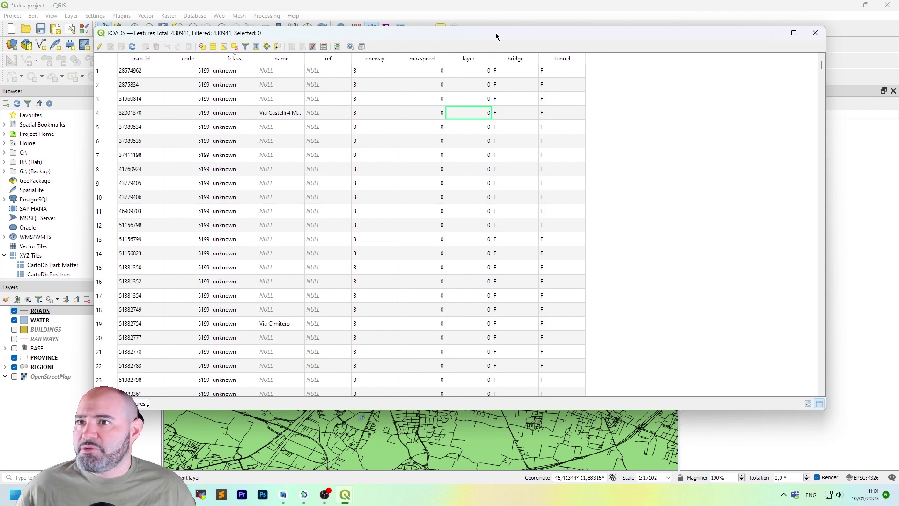
{"action": "mouse_move", "coordinate": [496, 36]}
{"action": "left_mouse_down"}
{"action": "mouse_move", "coordinate": [508, 71]}
{"action": "mouse_move", "coordinate": [504, 45]}
{"action": "left_mouse_up"}
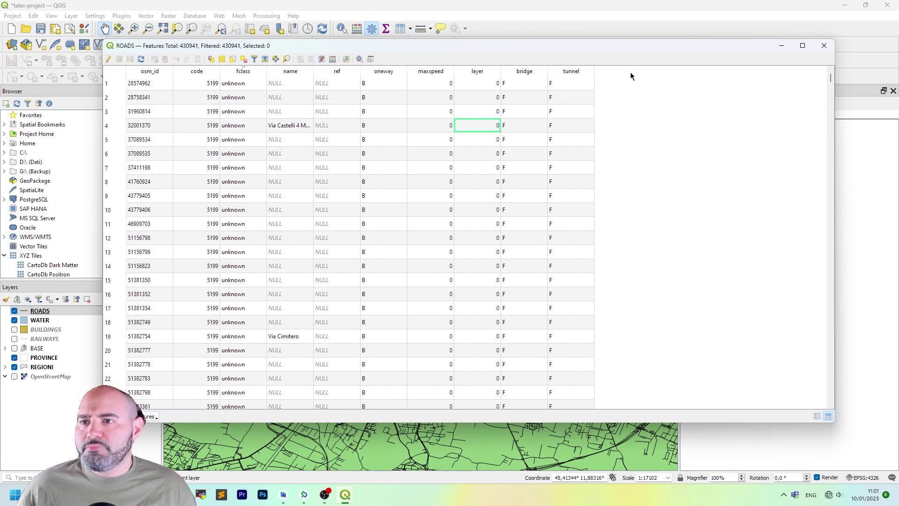
{"action": "mouse_move", "coordinate": [831, 80]}
{"action": "left_mouse_down"}
{"action": "mouse_move", "coordinate": [838, 363]}
{"action": "mouse_move", "coordinate": [830, 75]}
{"action": "left_mouse_up"}
{"action": "scroll", "coordinate": [265, 91], "scroll_direction": "down", "scroll_amount": 20}
{"action": "scroll", "coordinate": [252, 89], "scroll_direction": "up", "scroll_amount": 20}
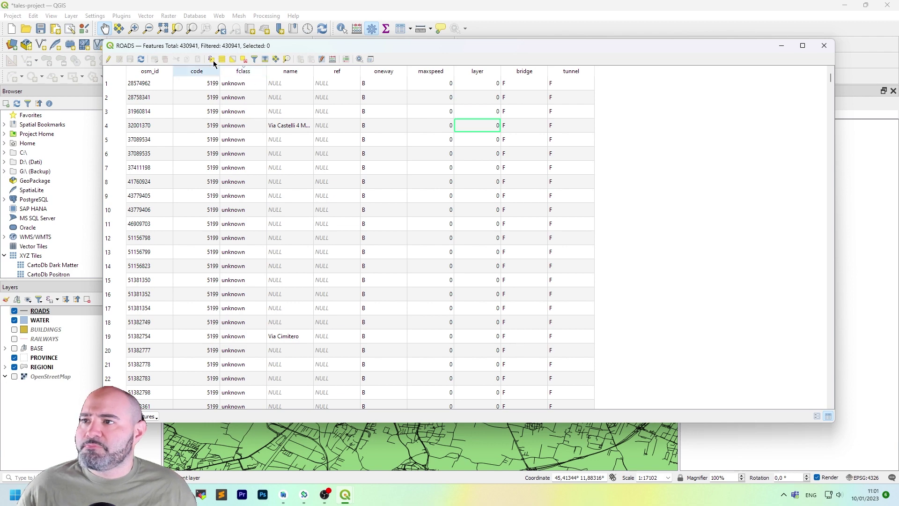
{"action": "scroll", "coordinate": [365, 187], "scroll_direction": "down", "scroll_amount": 20}
{"action": "left_click_drag", "start_coordinate": [830, 80], "coordinate": [858, 52]}
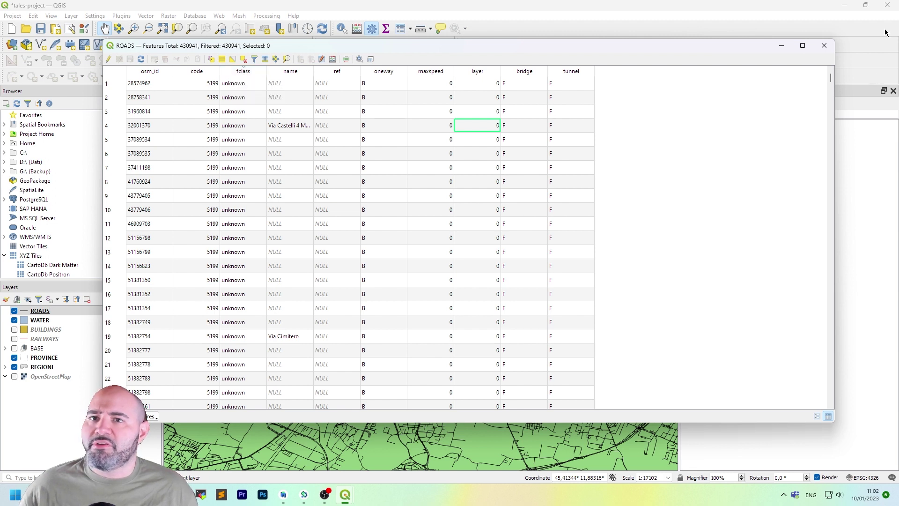
{"action": "left_click", "coordinate": [824, 47]}
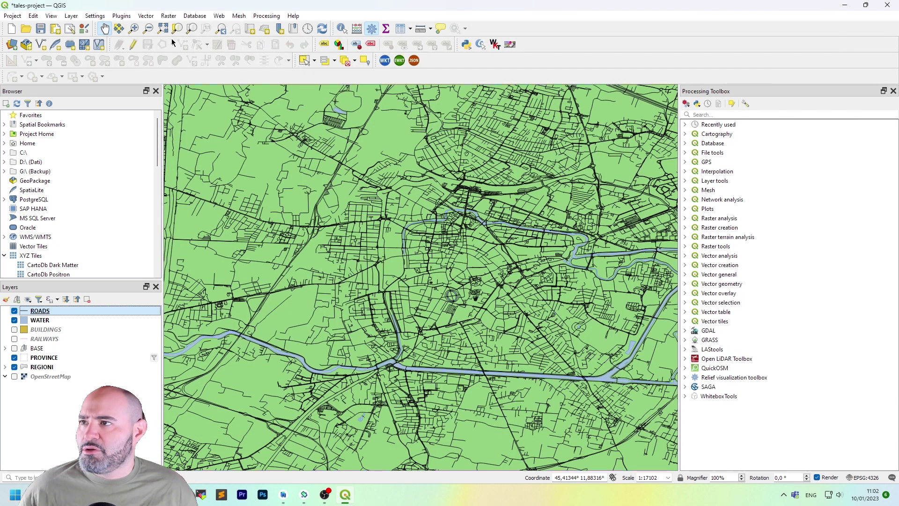
- Launch Vector > Analysis Tools > List Unique Values with ROADS as the input layer
{"action": "left_click", "coordinate": [144, 17]}
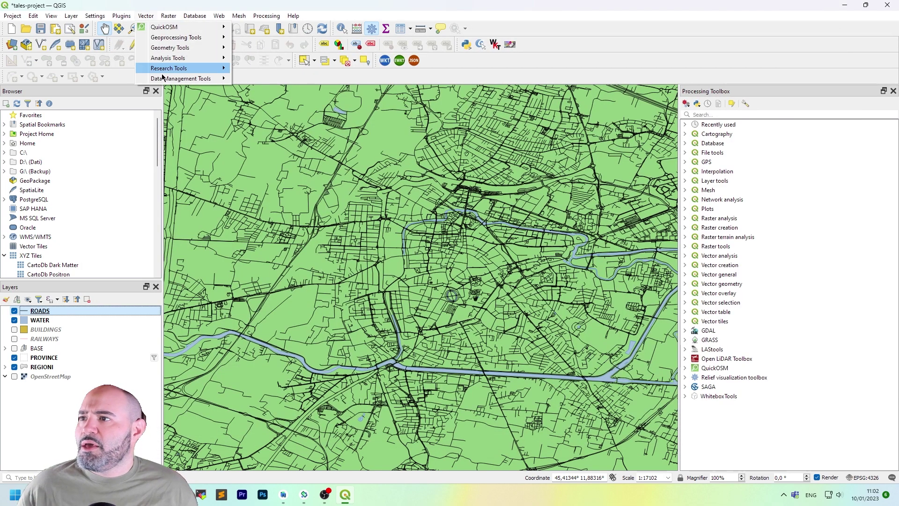
{"action": "mouse_move", "coordinate": [167, 80]}
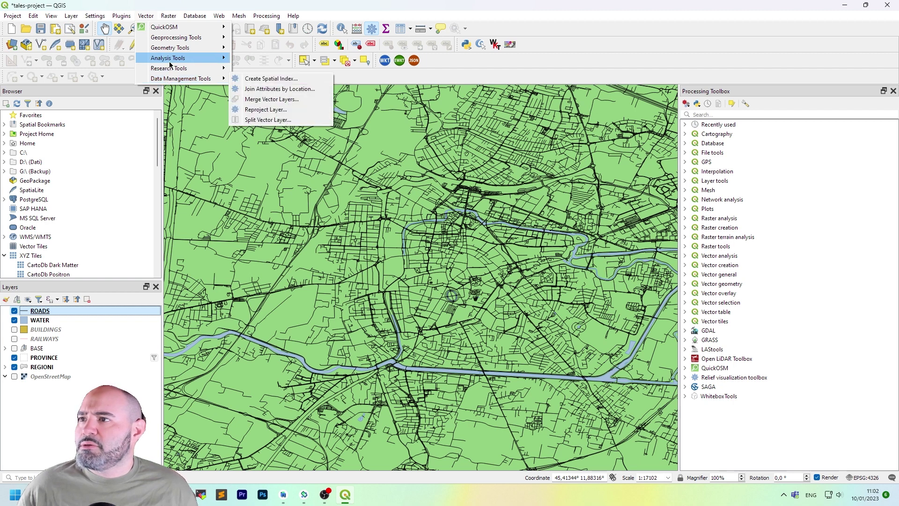
{"action": "left_click", "coordinate": [146, 16]}
{"action": "left_click", "coordinate": [146, 16]}
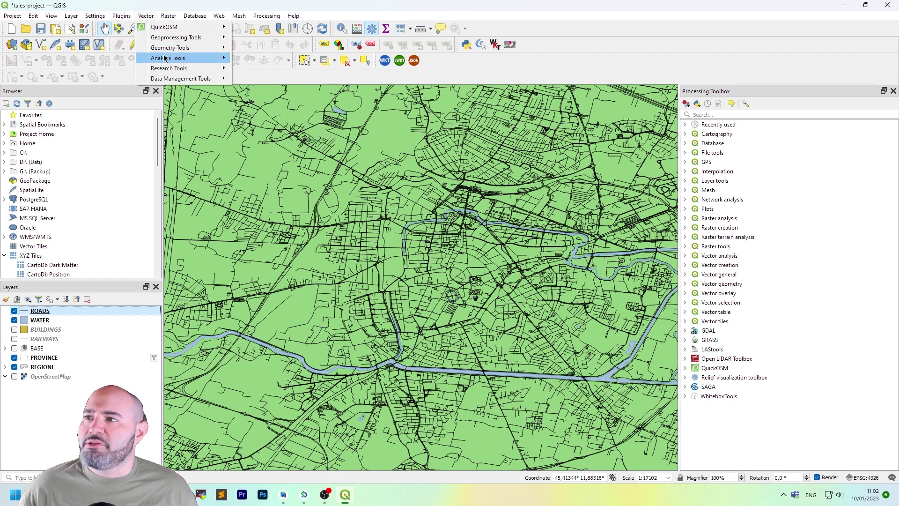
{"action": "mouse_move", "coordinate": [175, 58]}
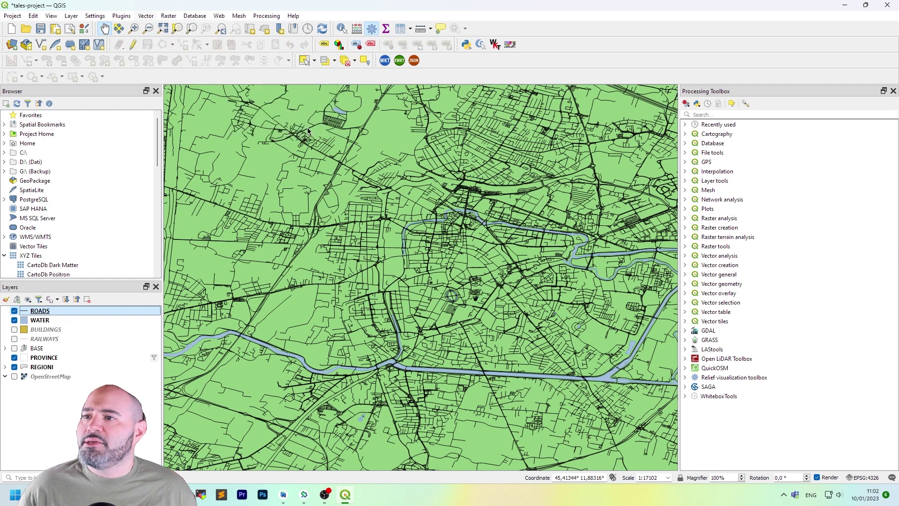
{"action": "left_click", "coordinate": [307, 130]}
{"action": "left_click", "coordinate": [353, 90]}
{"action": "left_click", "coordinate": [352, 89]}
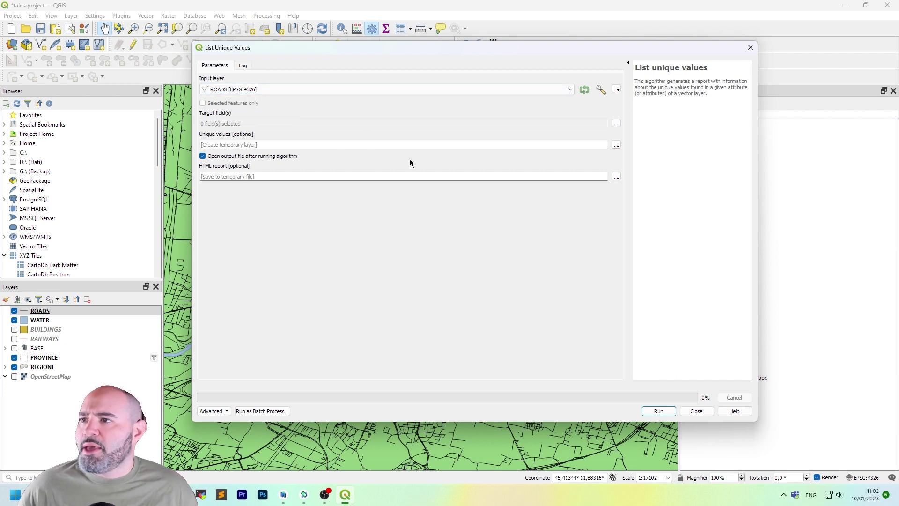
- Set fclass as the target field and run the analysis, finding 27 unique values
{"action": "left_click", "coordinate": [616, 124]}
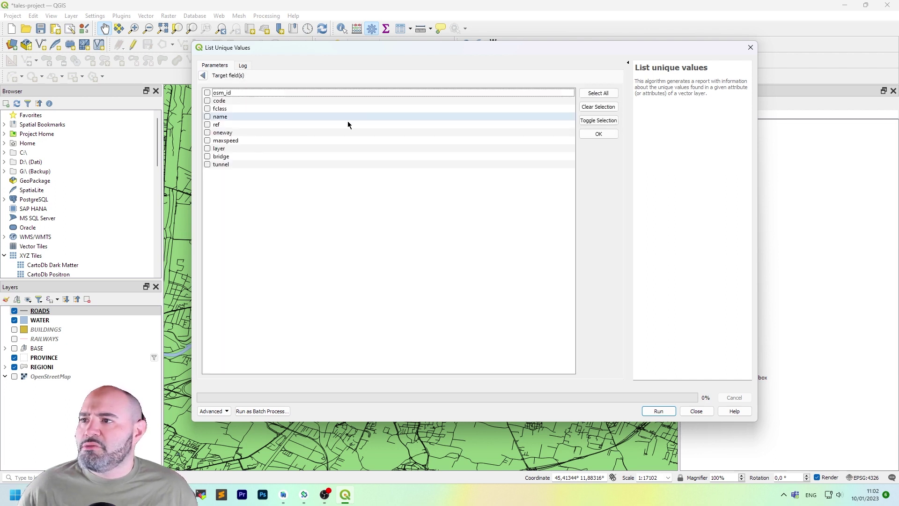
{"action": "left_click", "coordinate": [209, 109]}
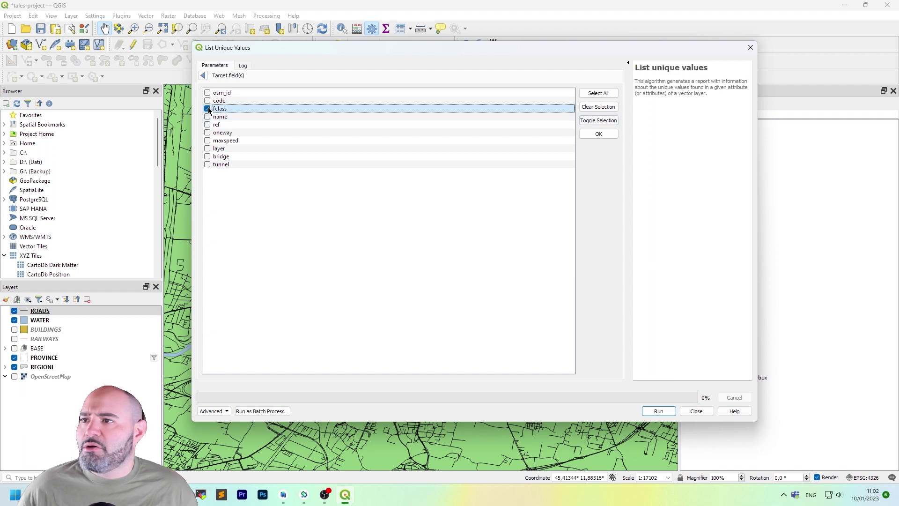
{"action": "left_click", "coordinate": [598, 135]}
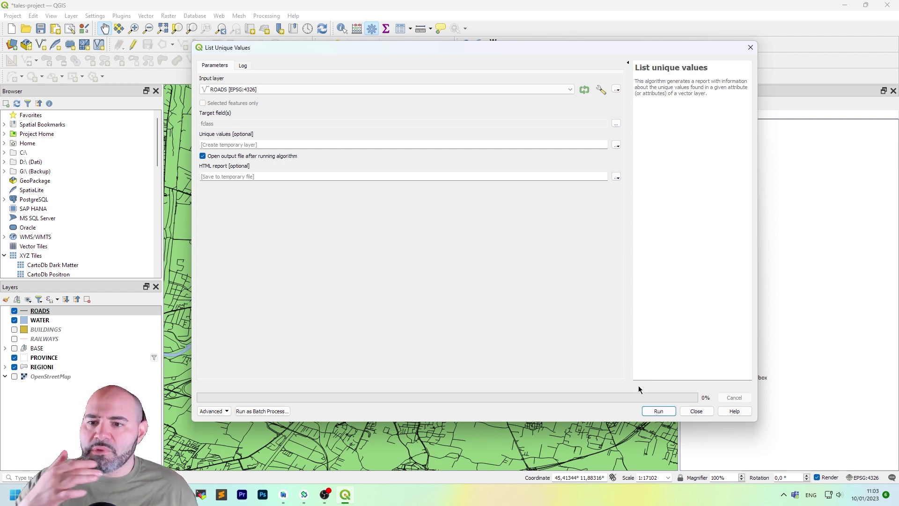
{"action": "left_click", "coordinate": [658, 411]}
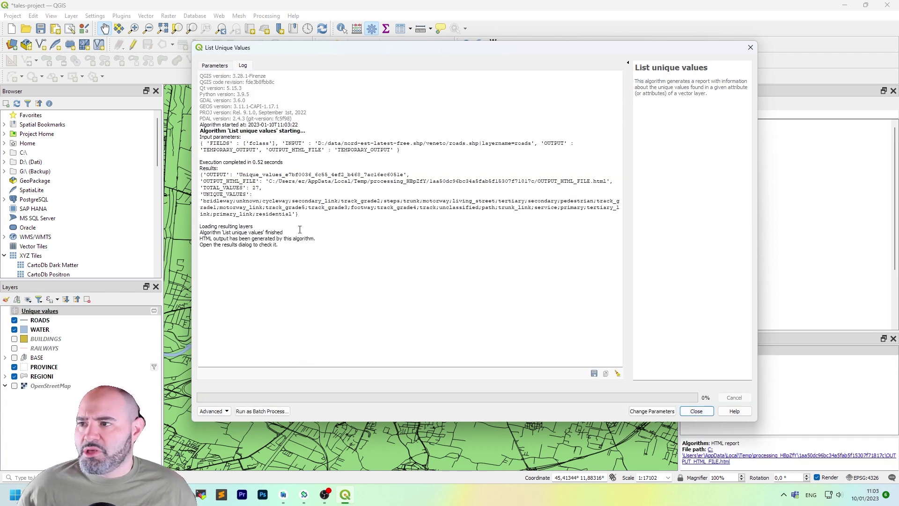
{"action": "left_click", "coordinate": [696, 411]}
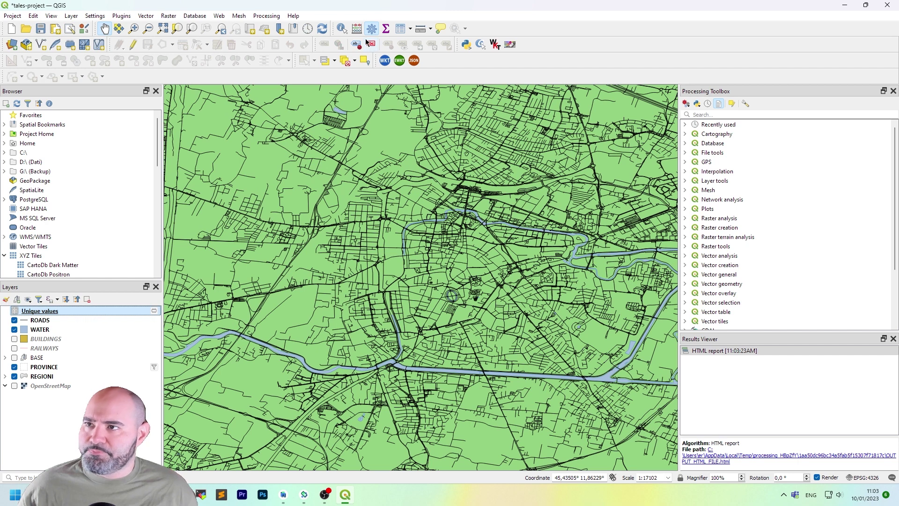
{"action": "right_click", "coordinate": [105, 310]}
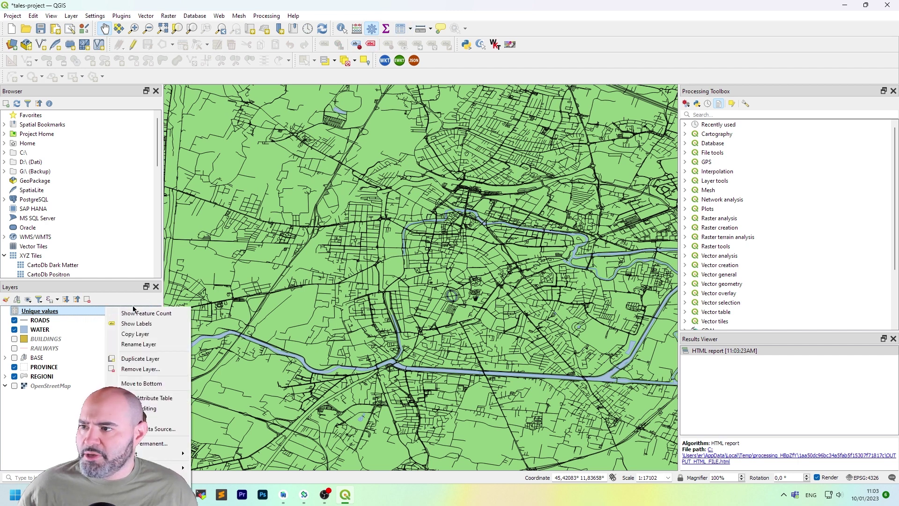
{"action": "left_click", "coordinate": [157, 398]}
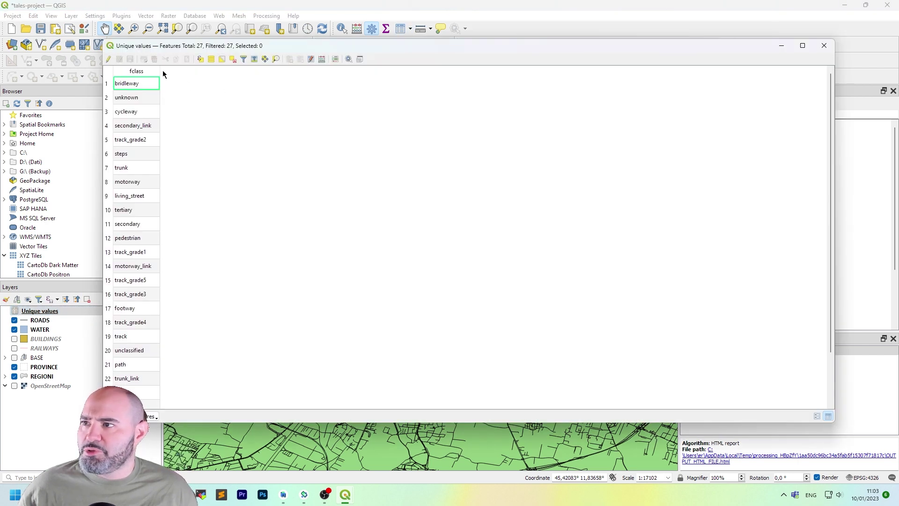
{"action": "left_click_drag", "start_coordinate": [161, 69], "coordinate": [289, 70]}
{"action": "left_click", "coordinate": [190, 75]}
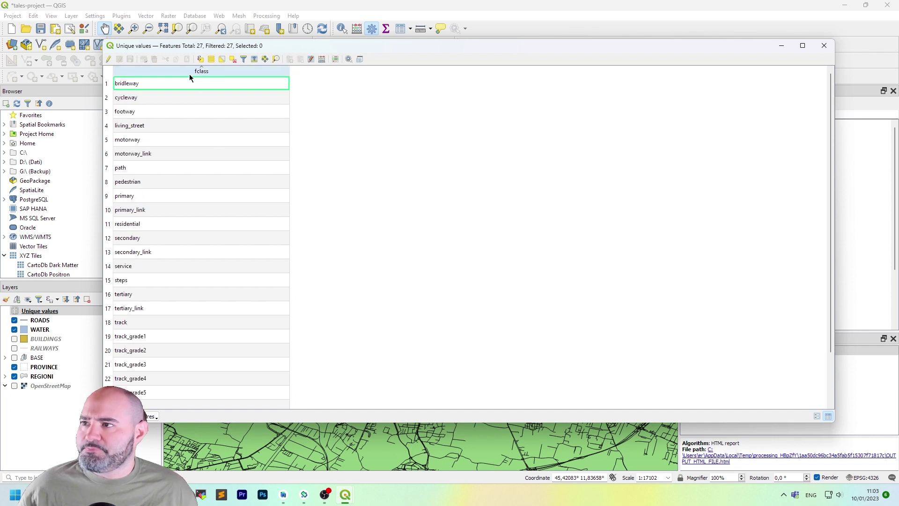
{"action": "scroll", "coordinate": [234, 128], "scroll_direction": "down", "scroll_amount": 1}
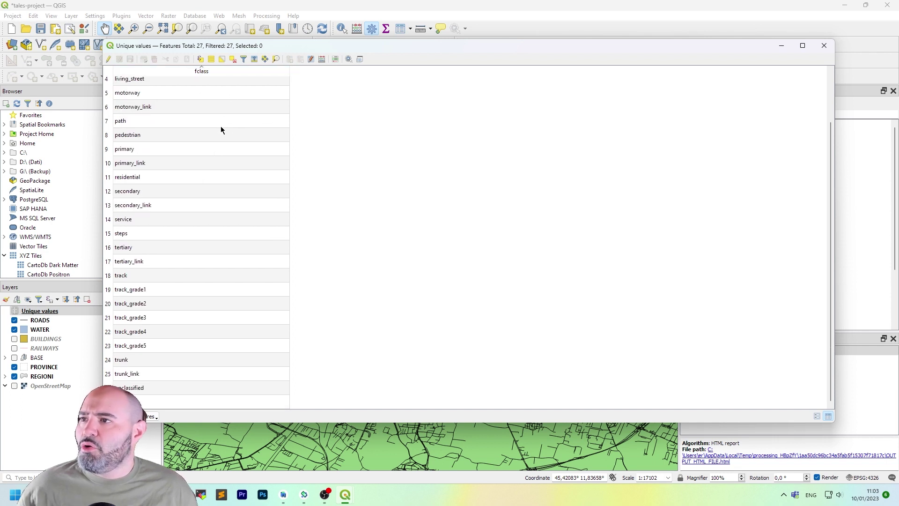
{"action": "scroll", "coordinate": [232, 134], "scroll_direction": "up", "scroll_amount": 1}
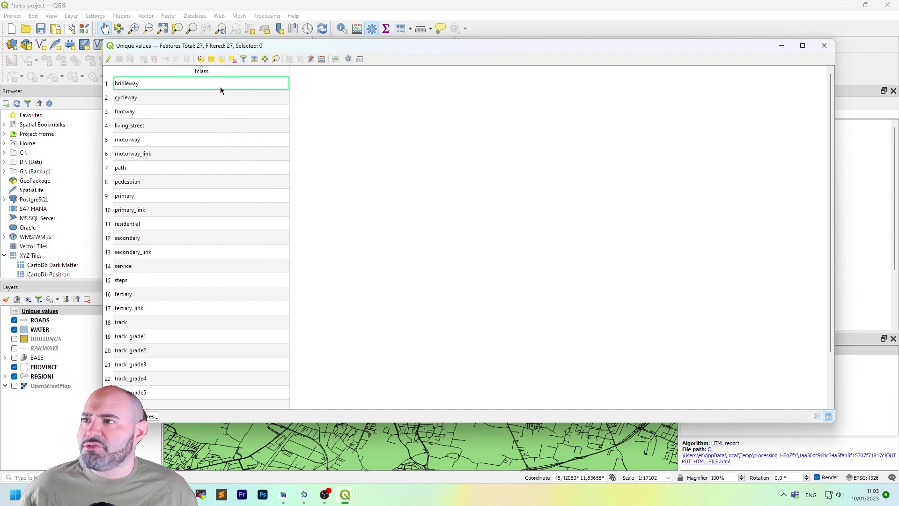
{"action": "mouse_move", "coordinate": [221, 46]}
{"action": "left_mouse_down"}
{"action": "mouse_move", "coordinate": [264, 33]}
{"action": "mouse_move", "coordinate": [225, 61]}
{"action": "mouse_move", "coordinate": [218, 51]}
{"action": "left_mouse_up"}
{"action": "scroll", "coordinate": [257, 379], "scroll_direction": "down", "scroll_amount": 1}
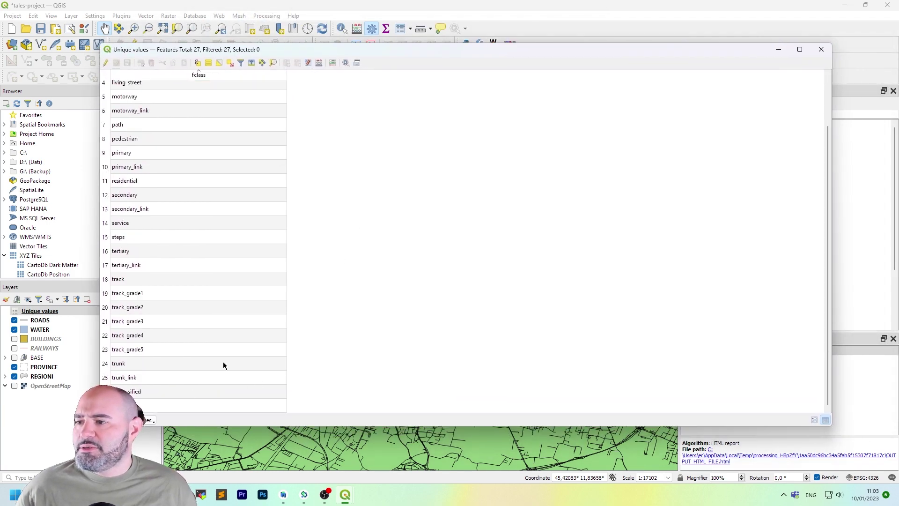
{"action": "scroll", "coordinate": [209, 191], "scroll_direction": "up", "scroll_amount": 1}
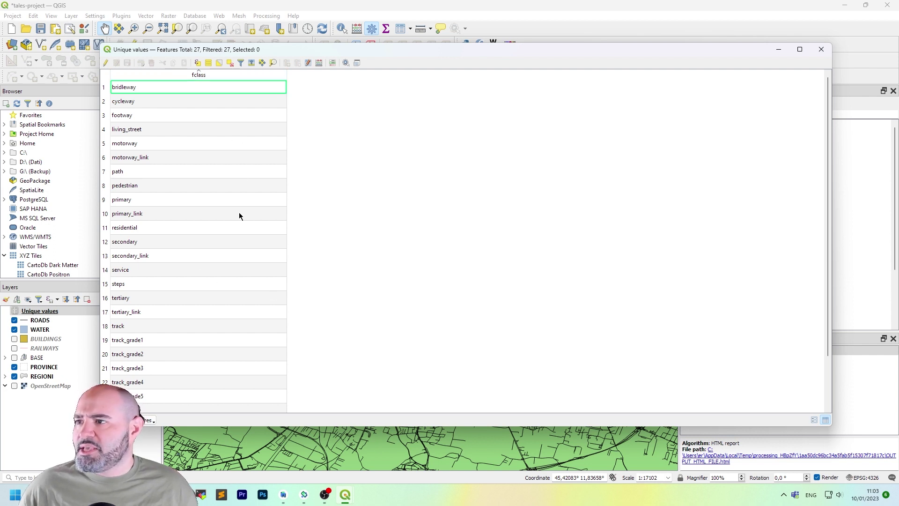
{"action": "left_click", "coordinate": [201, 147]}
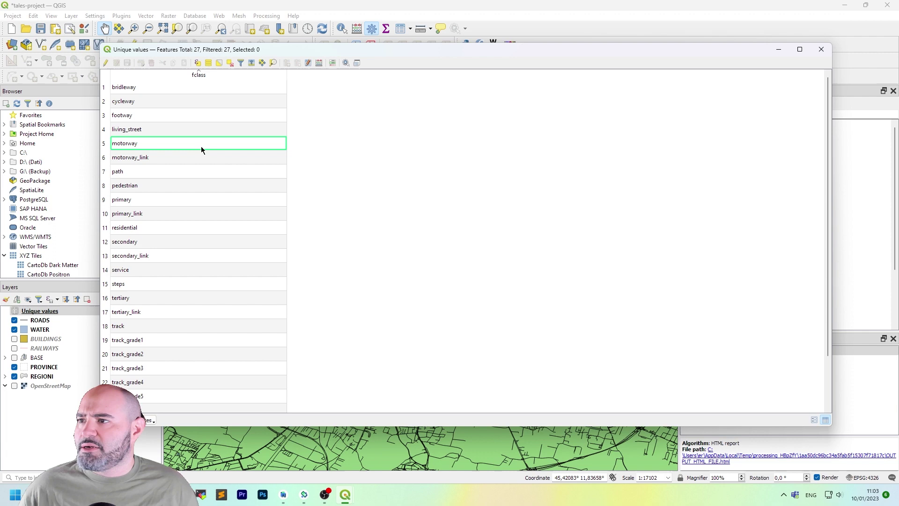
{"action": "left_click", "coordinate": [229, 159]}
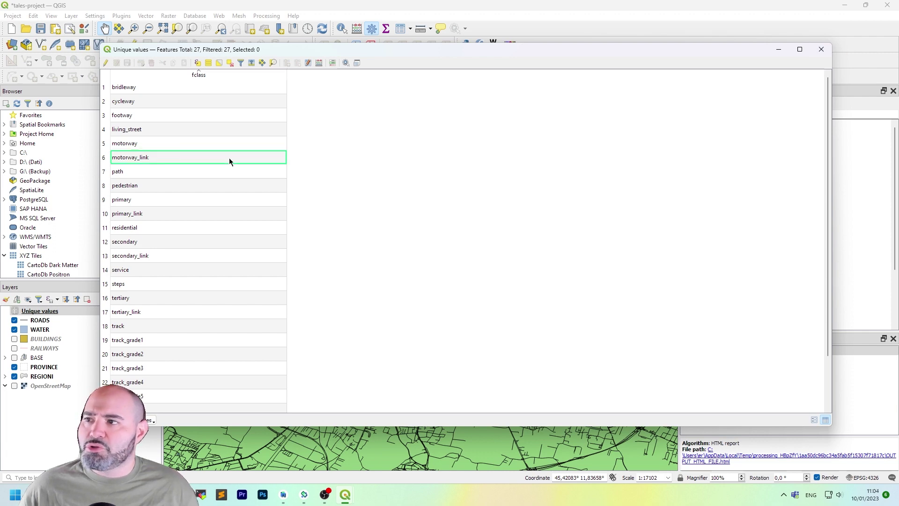
{"action": "left_click", "coordinate": [822, 50]}
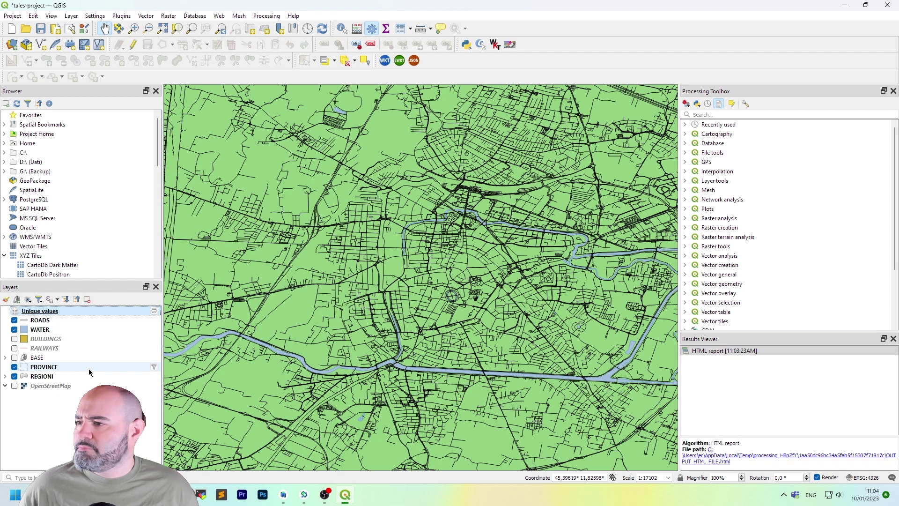
- Open ROADS symbology, discard an accidentally added rule, and edit the existing unfiltered rule
{"action": "left_click", "coordinate": [105, 321]}
{"action": "double_click", "coordinate": [105, 320]}
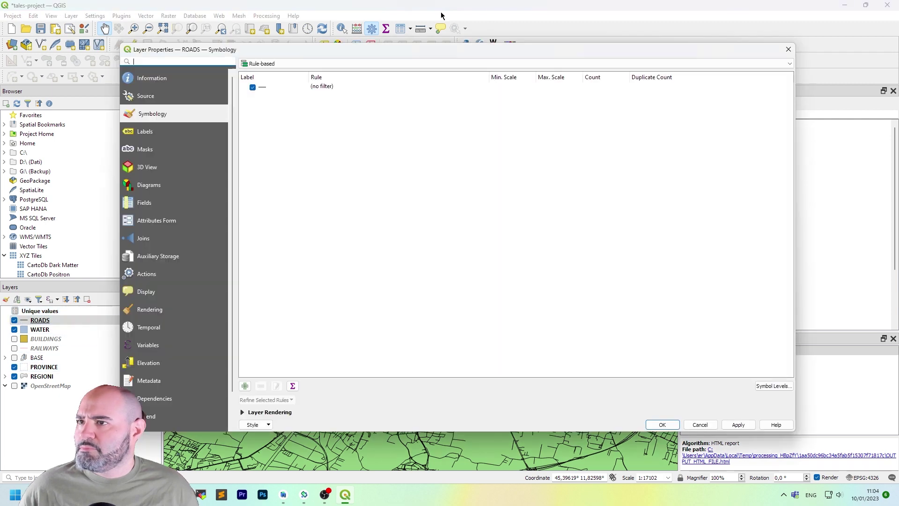
{"action": "left_click", "coordinate": [246, 386]}
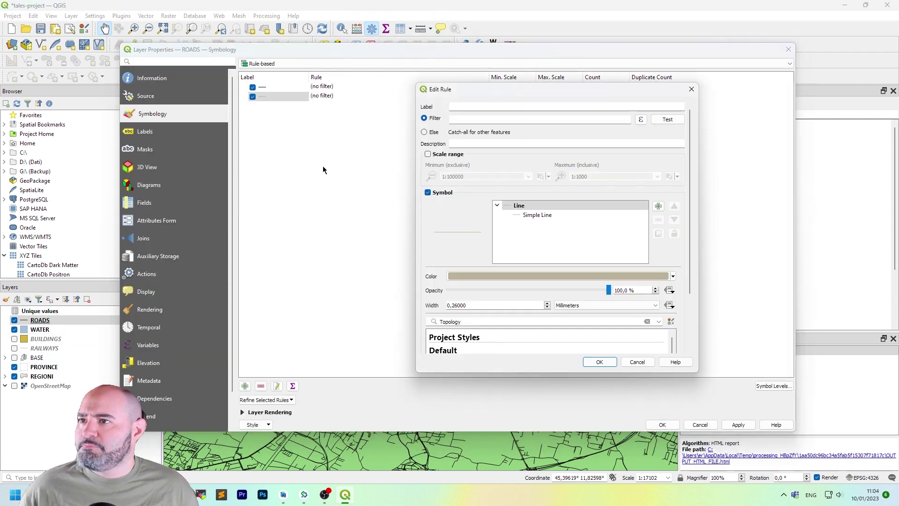
{"action": "left_click", "coordinate": [692, 89]}
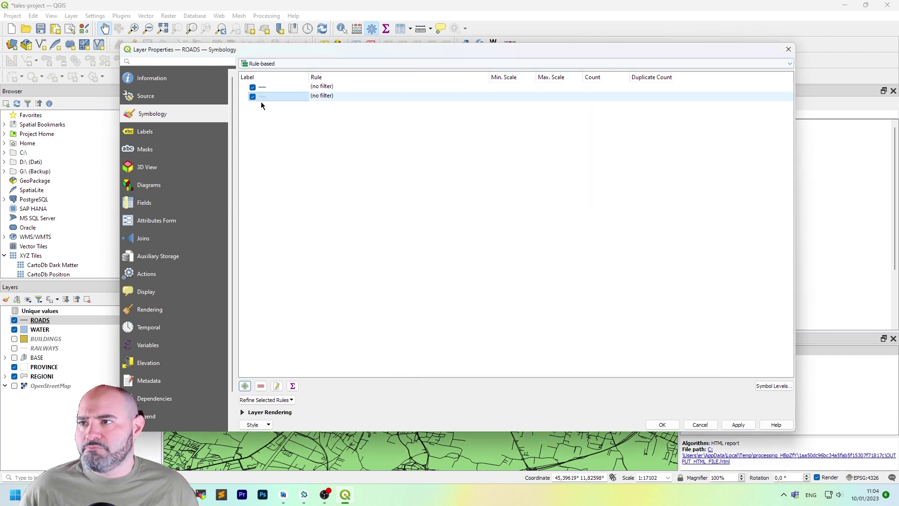
{"action": "left_click", "coordinate": [261, 385]}
{"action": "left_click", "coordinate": [333, 86]}
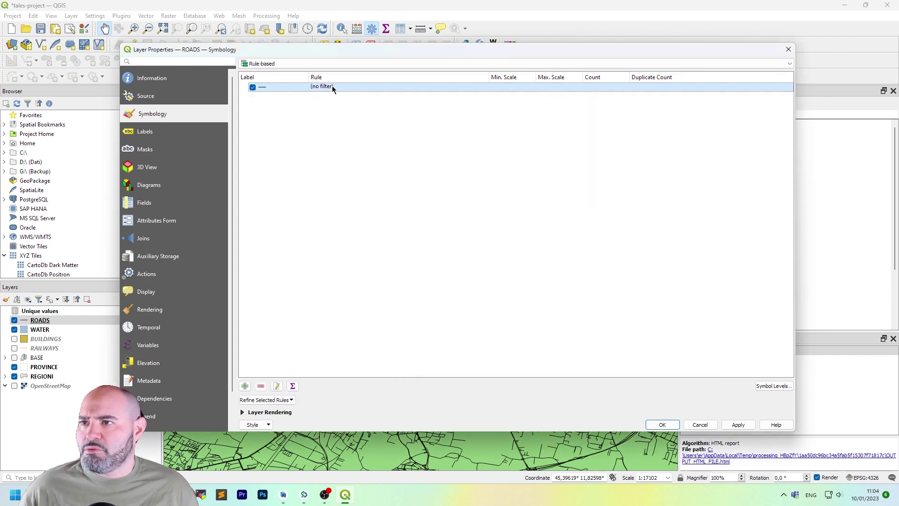
{"action": "double_click", "coordinate": [333, 85]}
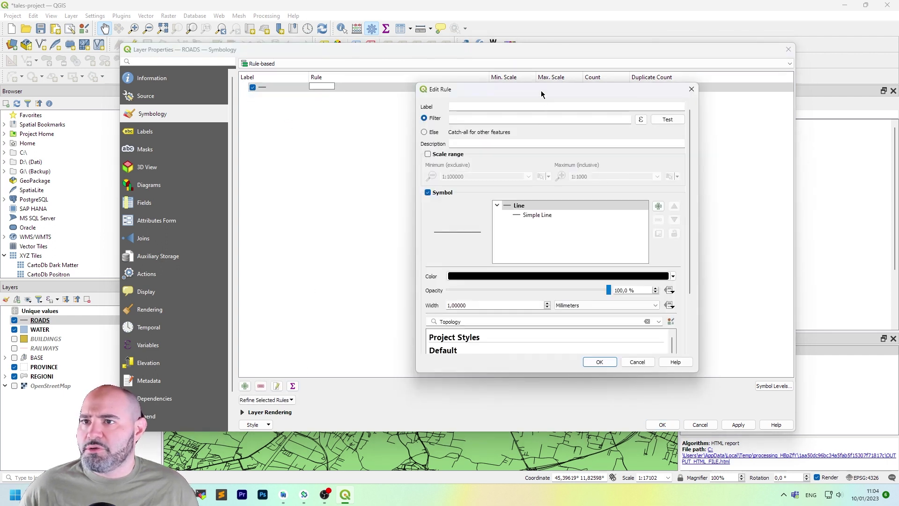
{"action": "left_click_drag", "start_coordinate": [541, 90], "coordinate": [470, 78]}
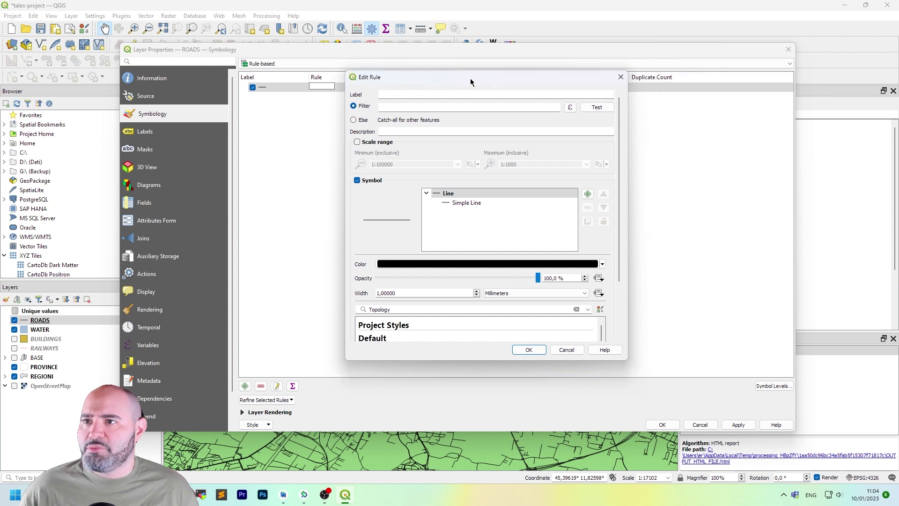
- Label the rule MOTORWAY with filter "fclass" = 'motorway' and test it: 1684 features
{"action": "left_click", "coordinate": [445, 94]}
{"action": "type", "text": "MOTORWAY"}
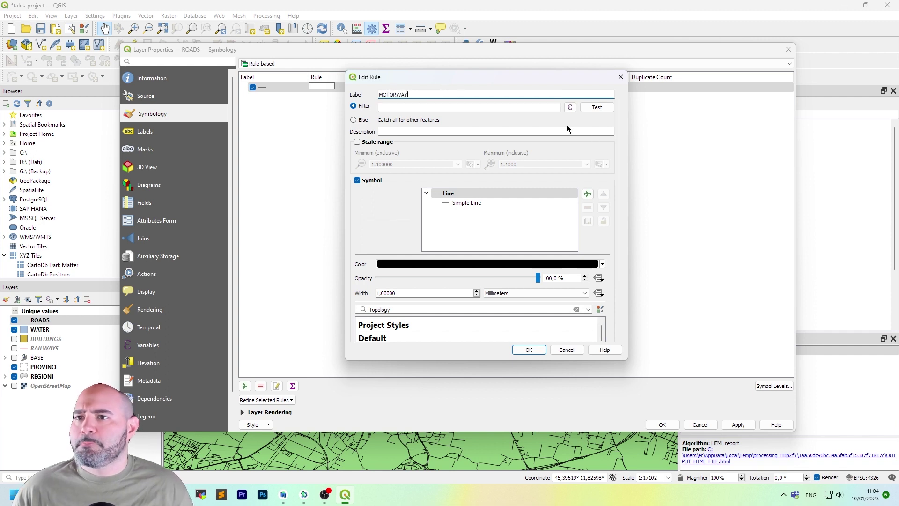
{"action": "left_click", "coordinate": [538, 108]}
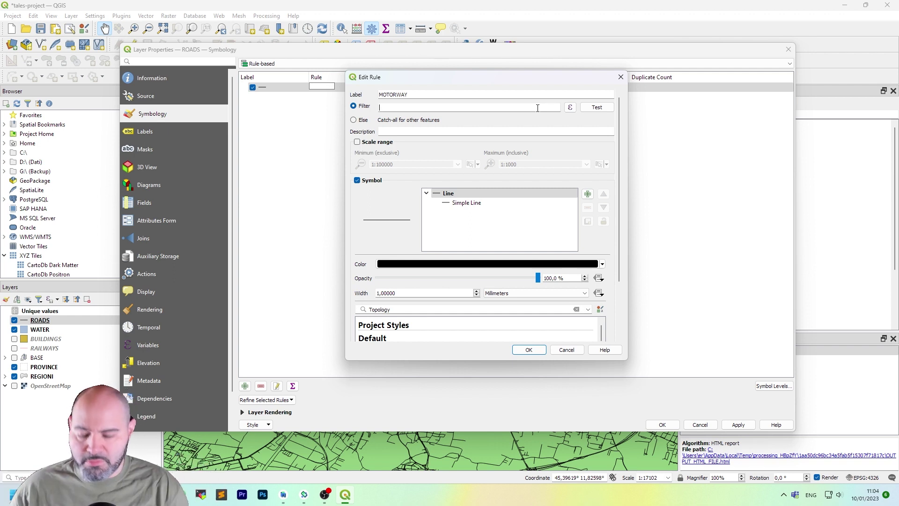
{"action": "type", "text": "\""}
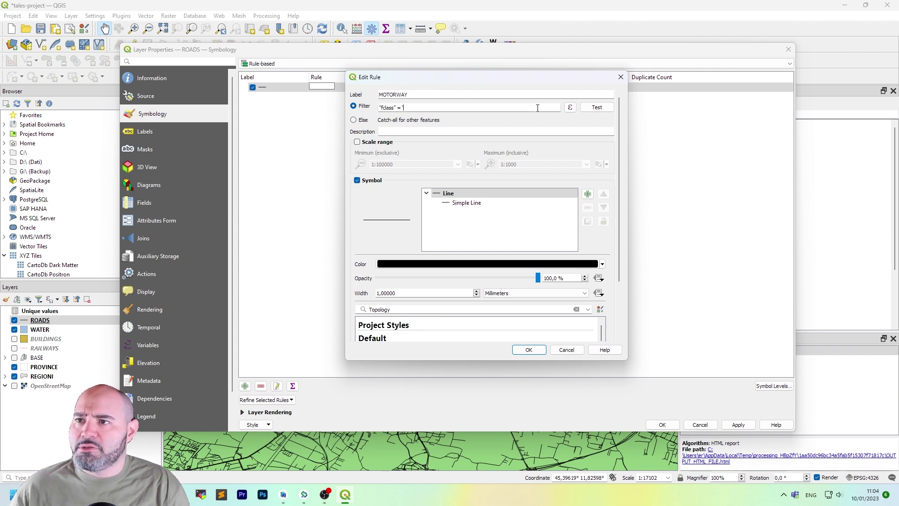
{"action": "type", "text": "fclass\" = 'mororwa"}
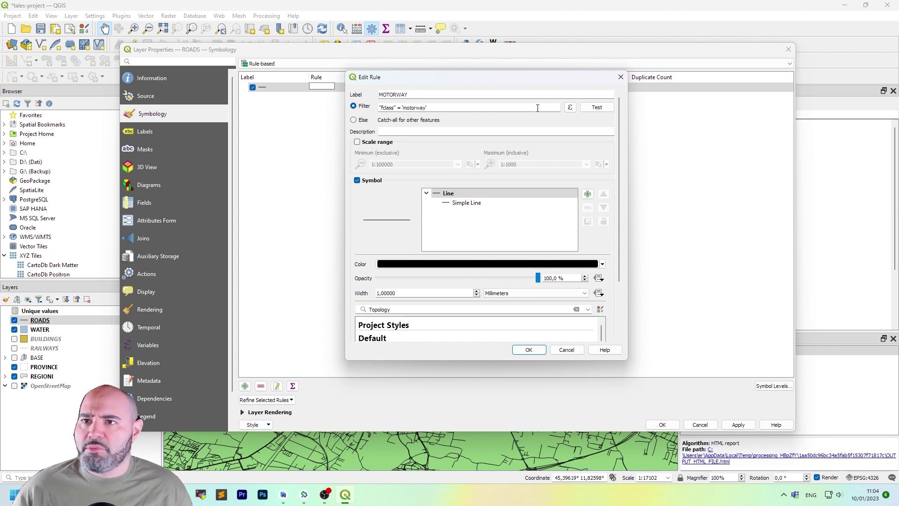
{"action": "type", "text": "y'"}
{"action": "left_click", "coordinate": [592, 106]}
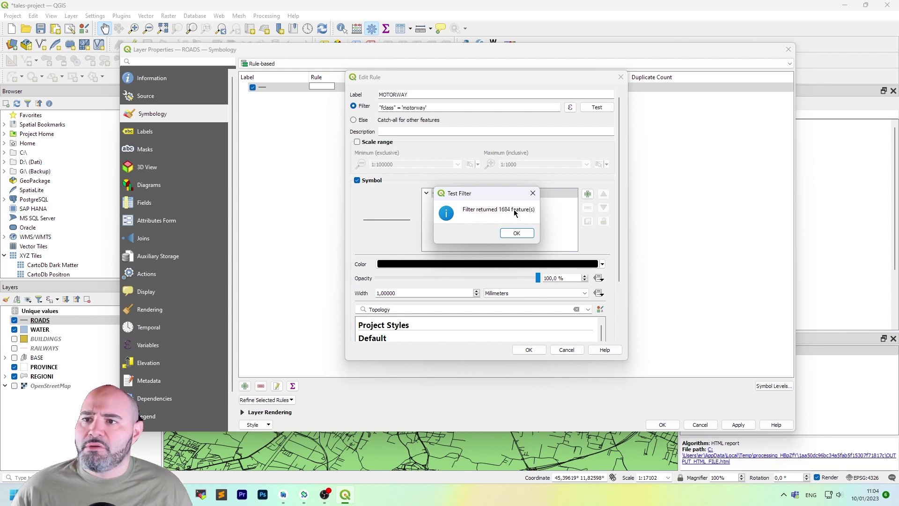
{"action": "left_click_drag", "start_coordinate": [487, 199], "coordinate": [475, 169]}
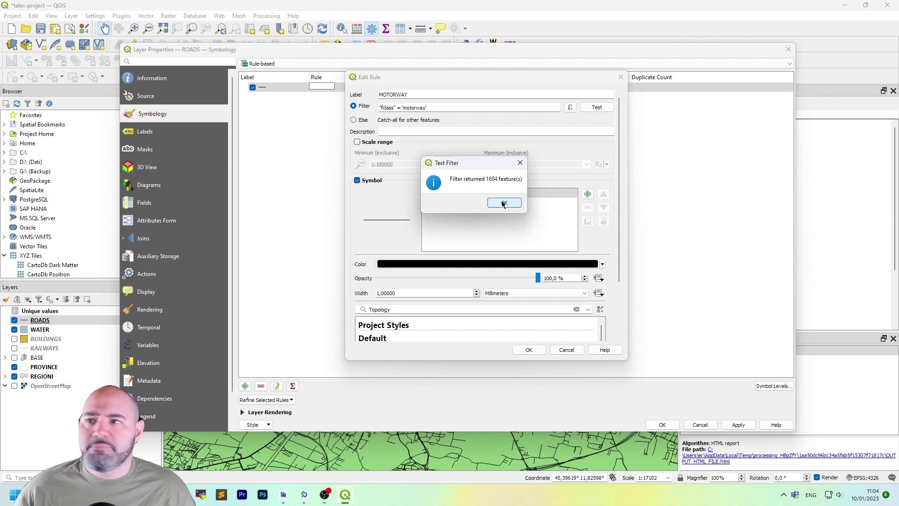
{"action": "left_click", "coordinate": [503, 202]}
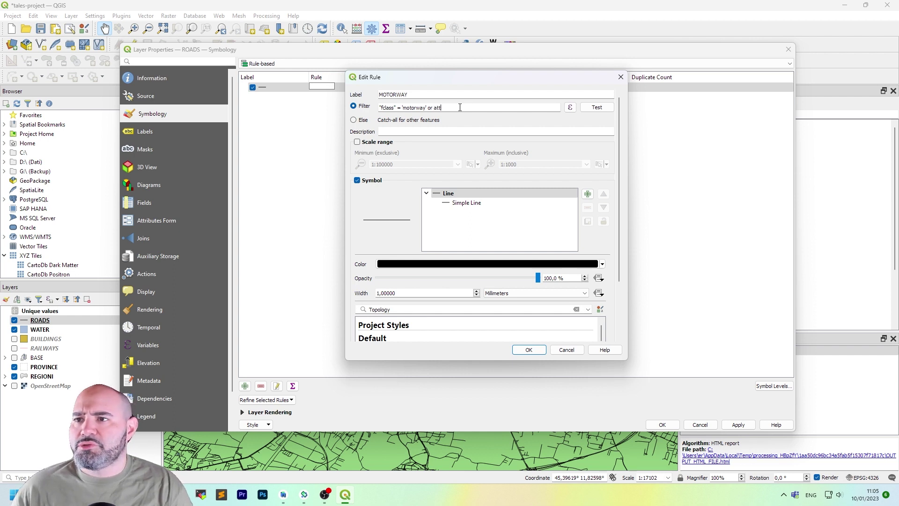
- Add an OR condition for 'motorway_link', fix its typo, verify 3135 features, and save the rule
{"action": "type", "text": "ute('fclass') = 'motow"}
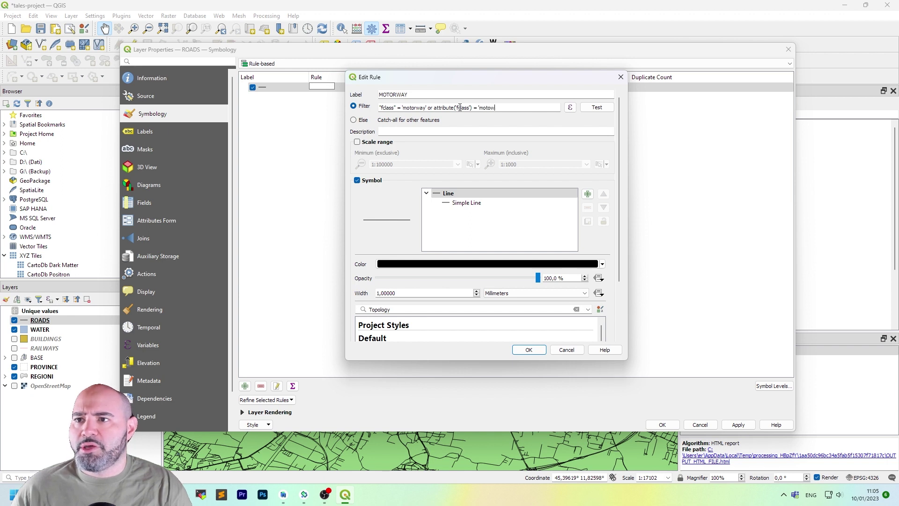
{"action": "type", "text": "link"}
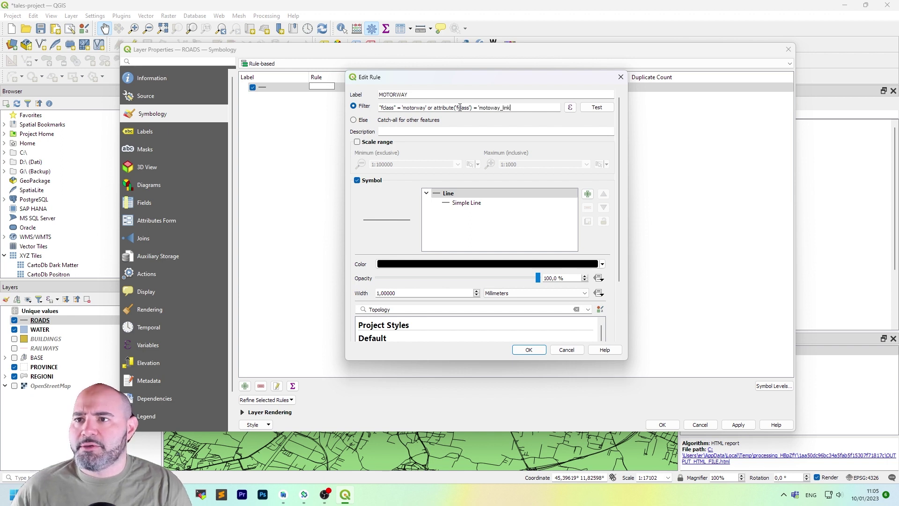
{"action": "left_click", "coordinate": [604, 109]}
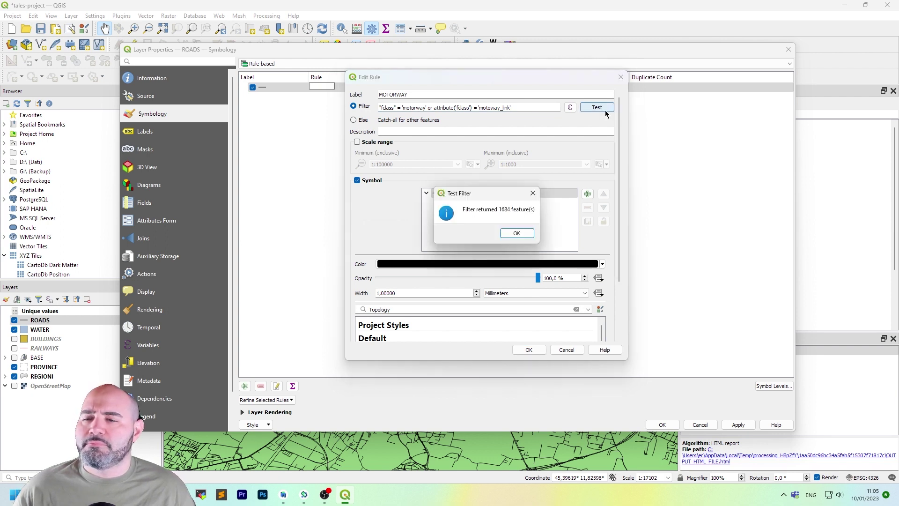
{"action": "left_click", "coordinate": [520, 236]}
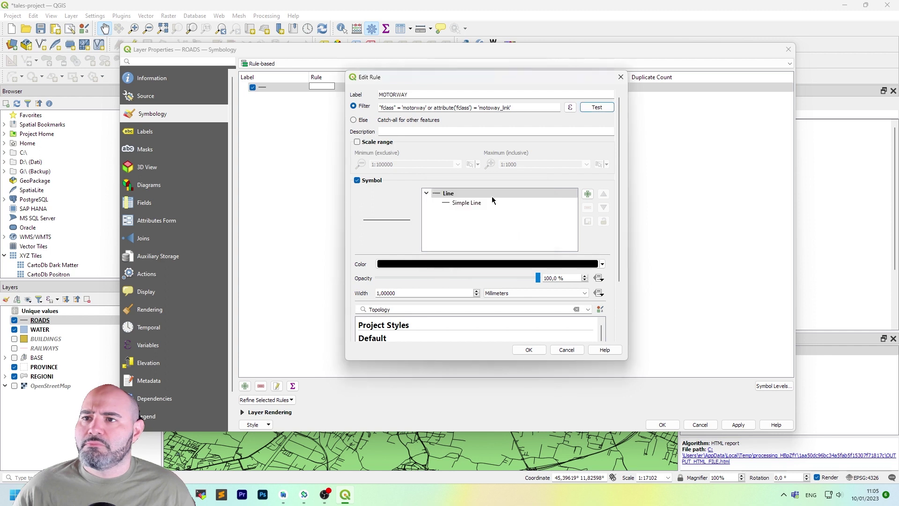
{"action": "left_click", "coordinate": [497, 109]}
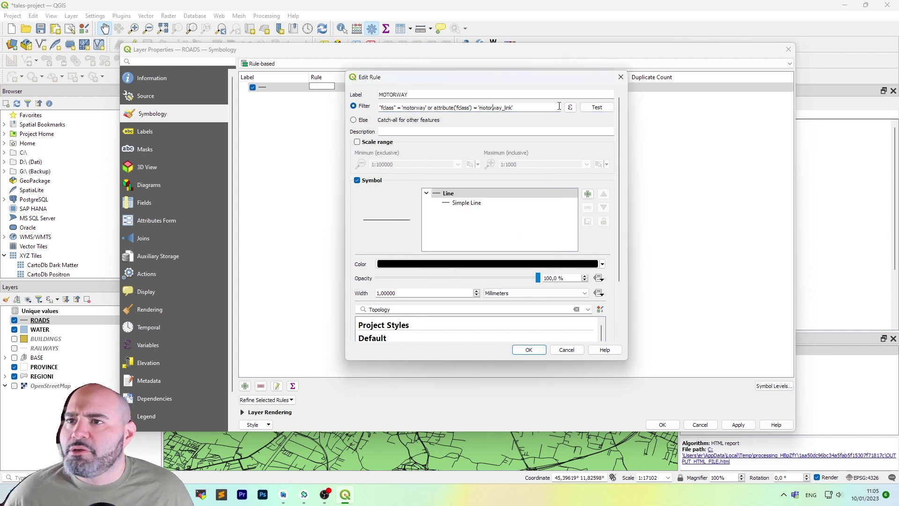
{"action": "left_click", "coordinate": [587, 106]}
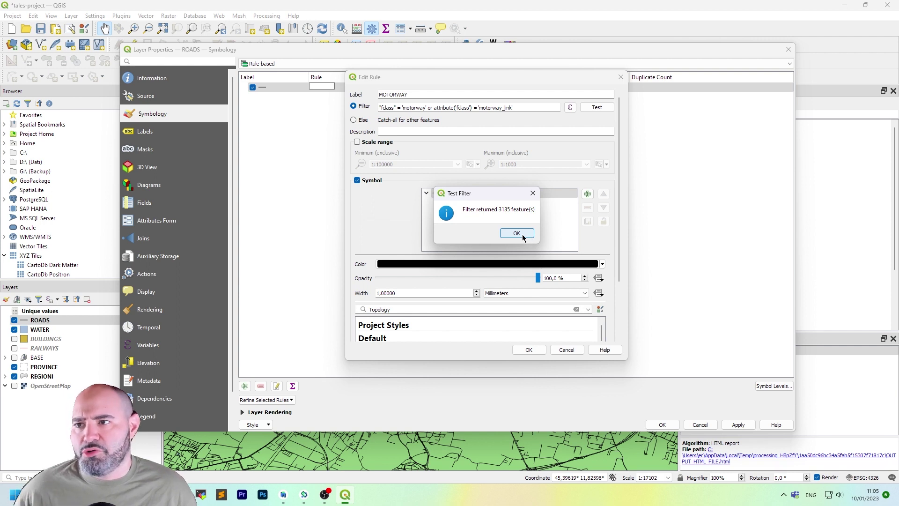
{"action": "left_click", "coordinate": [521, 234]}
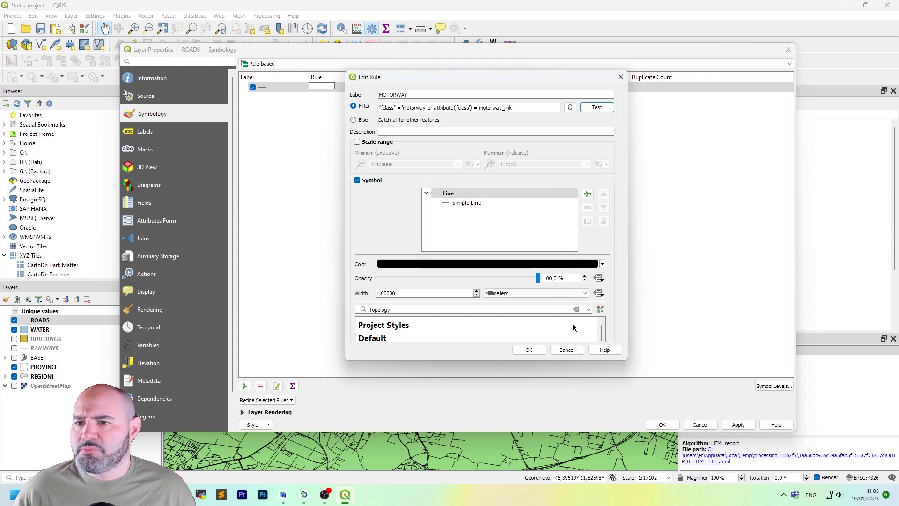
{"action": "left_click", "coordinate": [538, 352]}
{"action": "left_click", "coordinate": [738, 425]}
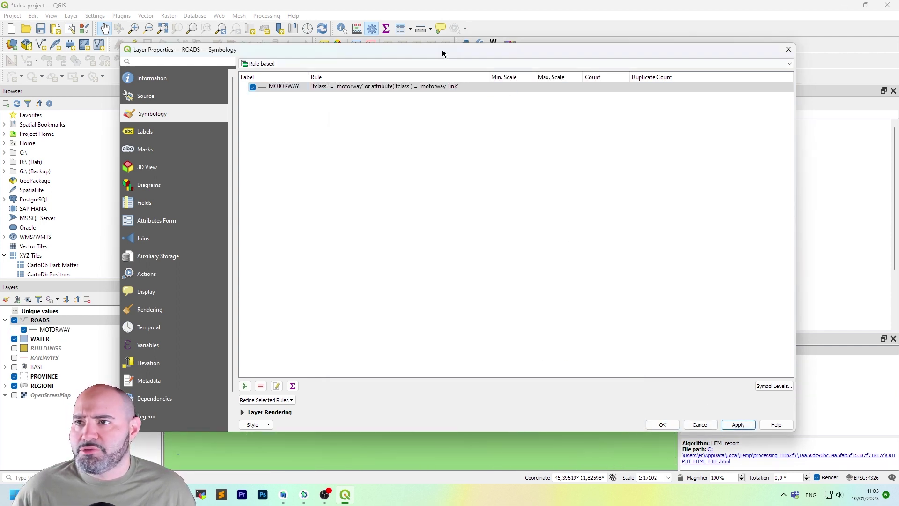
- Close layer properties with the MOTORWAY rule applied and pan across the motorway network
{"action": "mouse_move", "coordinate": [443, 56]}
{"action": "left_mouse_down"}
{"action": "mouse_move", "coordinate": [395, 36]}
{"action": "mouse_move", "coordinate": [444, 51]}
{"action": "left_mouse_up"}
{"action": "left_click", "coordinate": [664, 420]}
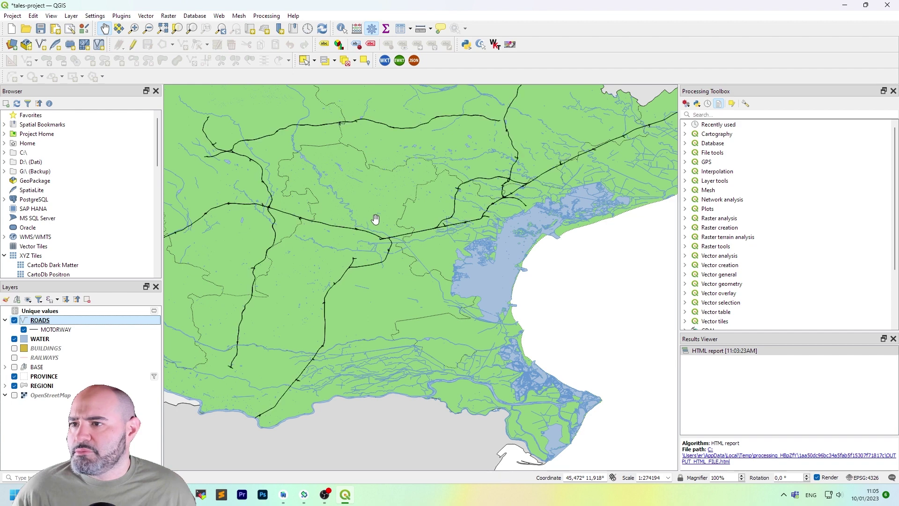
{"action": "left_click_drag", "start_coordinate": [314, 178], "coordinate": [396, 206]}
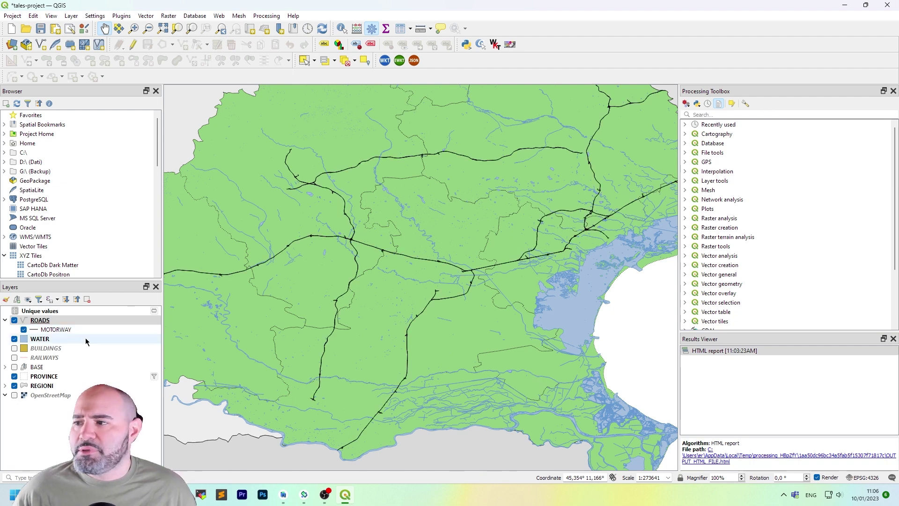
- Raise the MOTORWAY simple line's stroke width so motorways draw thicker
{"action": "double_click", "coordinate": [111, 330]}
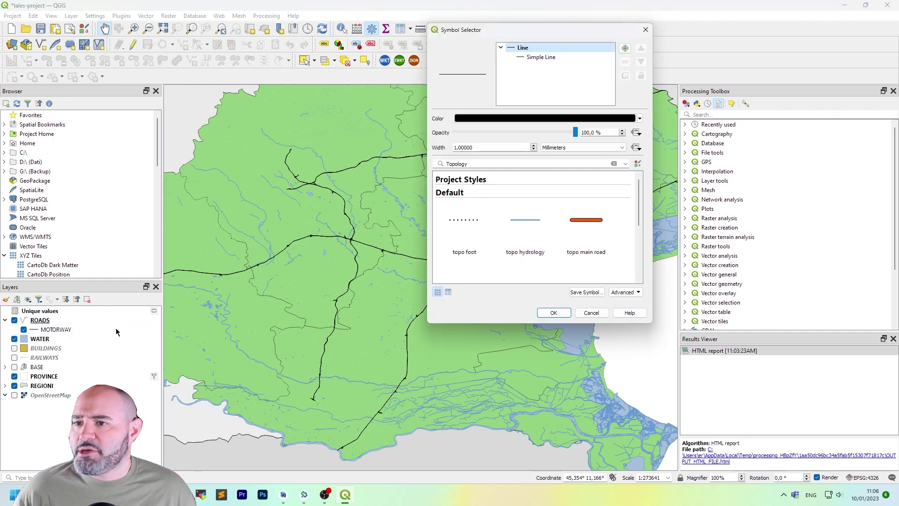
{"action": "left_click", "coordinate": [646, 28]}
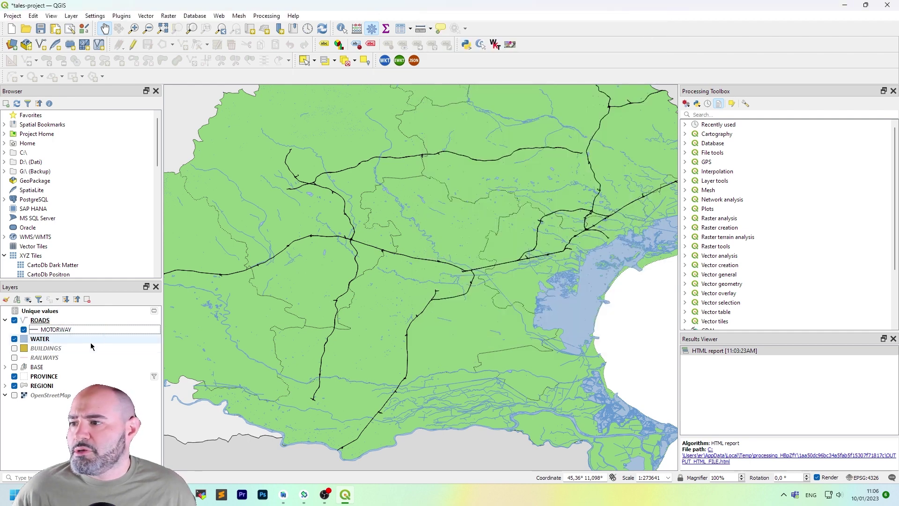
{"action": "double_click", "coordinate": [134, 333]}
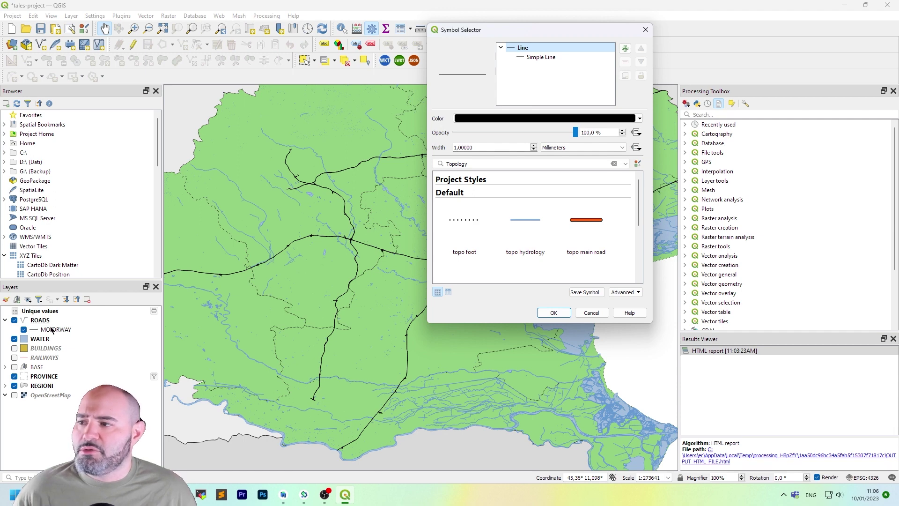
{"action": "left_click_drag", "start_coordinate": [531, 40], "coordinate": [455, 86]}
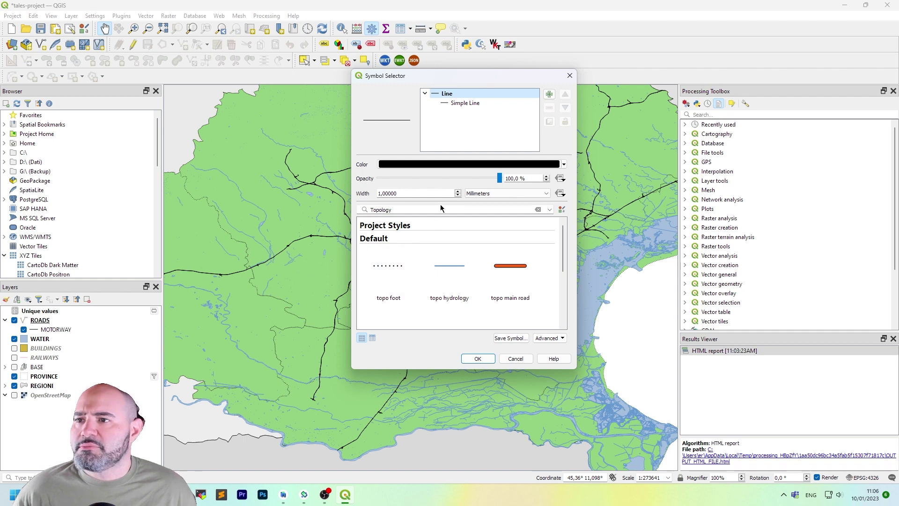
{"action": "left_click", "coordinate": [485, 104]}
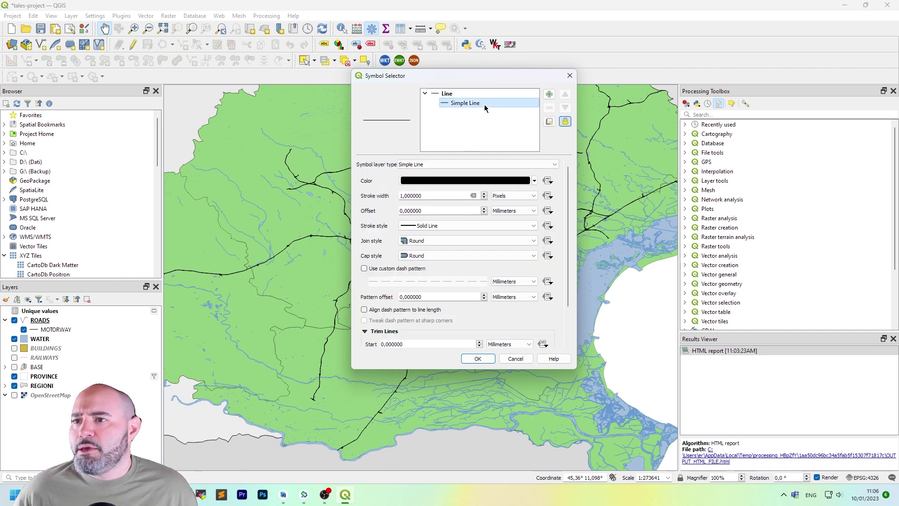
{"action": "left_click", "coordinate": [460, 98]}
{"action": "left_click", "coordinate": [472, 103]}
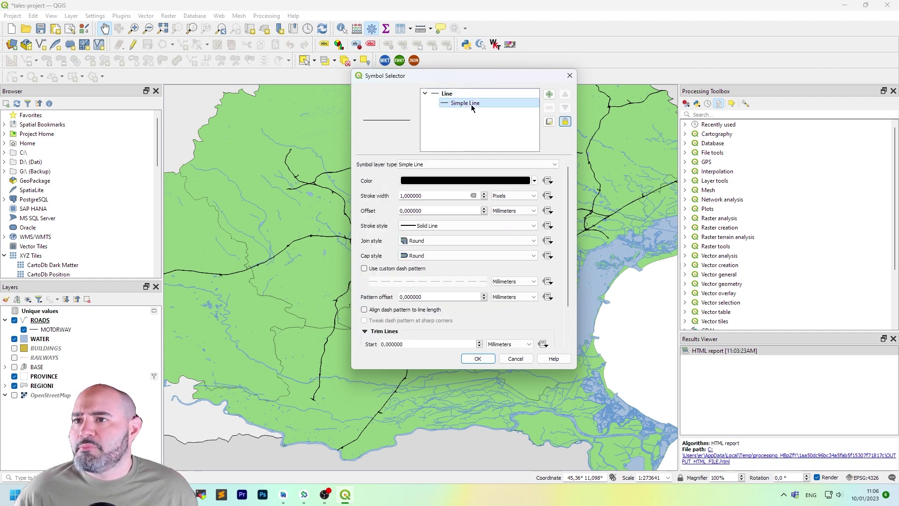
{"action": "left_click", "coordinate": [484, 194]}
{"action": "left_click", "coordinate": [484, 194]}
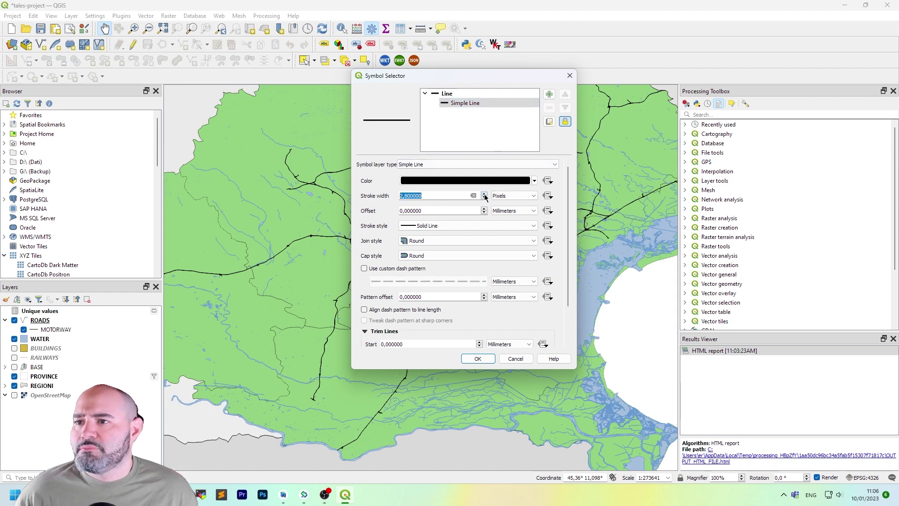
{"action": "left_click", "coordinate": [480, 359]}
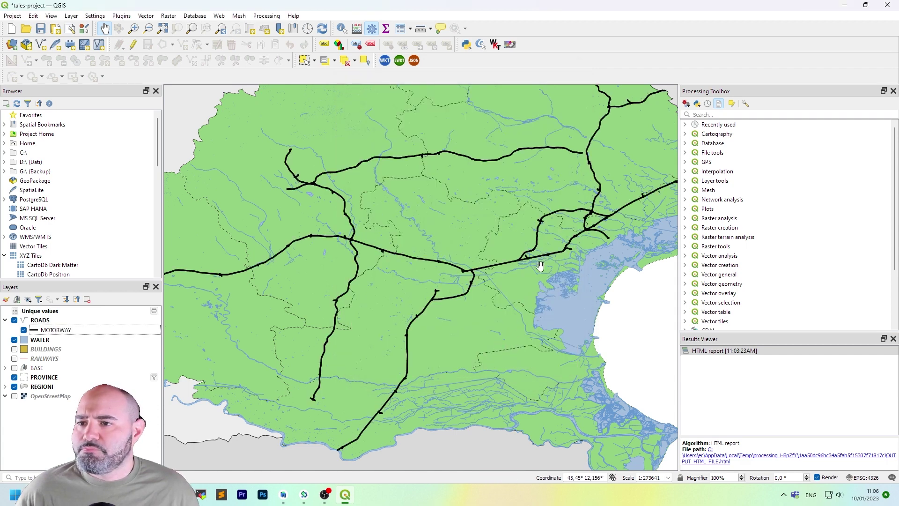
- Zoom and pan around motorway junctions, then bring up the 3 mm MOTORWAY line symbol
{"action": "scroll", "coordinate": [415, 323], "scroll_direction": "up", "scroll_amount": 5}
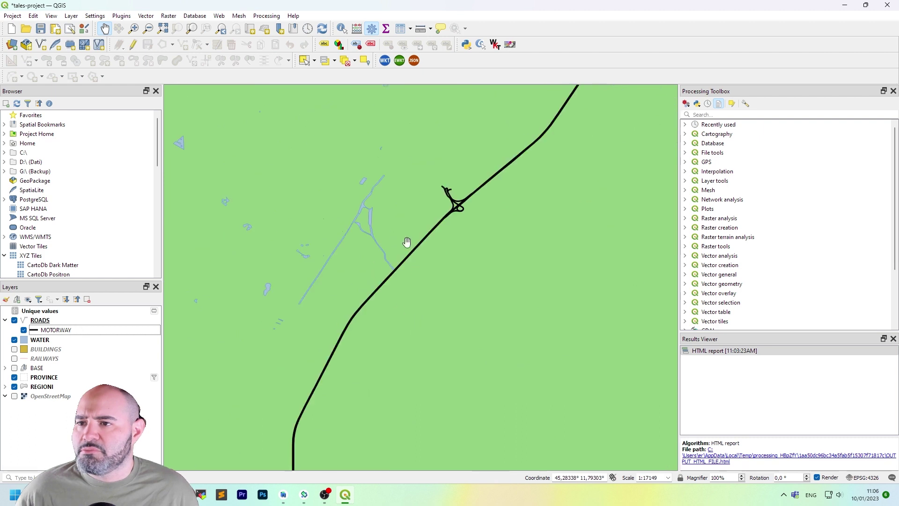
{"action": "scroll", "coordinate": [501, 198], "scroll_direction": "up", "scroll_amount": 2}
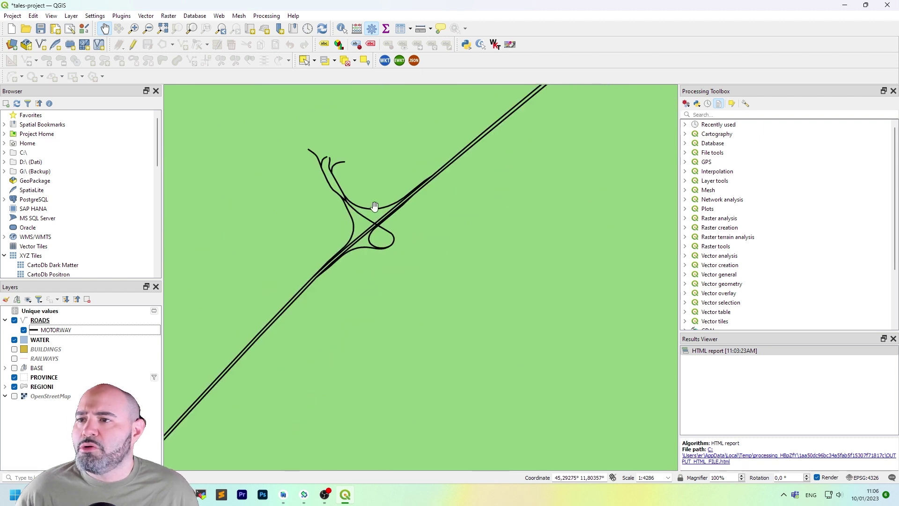
{"action": "left_click_drag", "start_coordinate": [451, 196], "coordinate": [469, 223]}
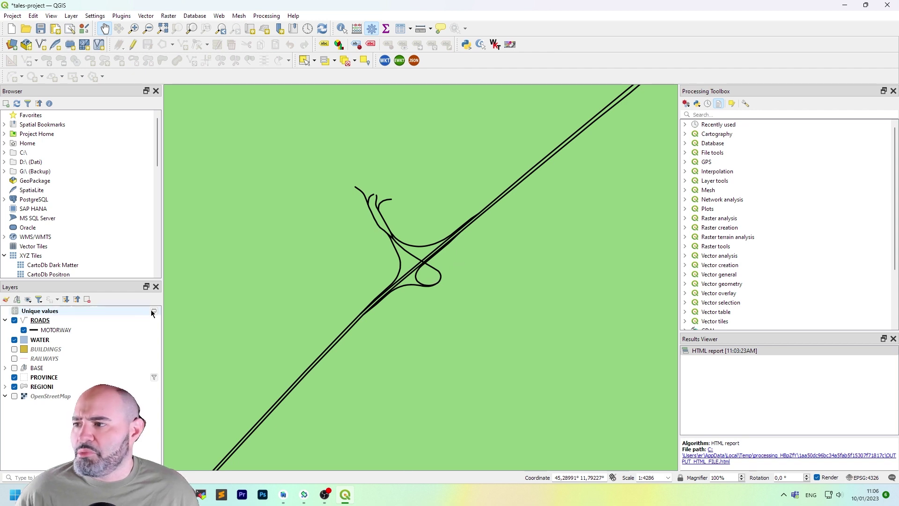
{"action": "scroll", "coordinate": [492, 241], "scroll_direction": "down", "scroll_amount": 3}
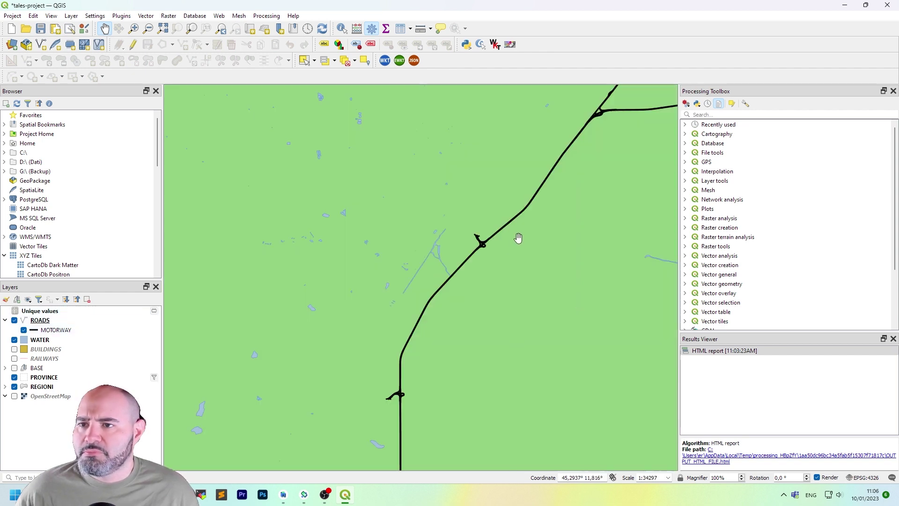
{"action": "left_click_drag", "start_coordinate": [542, 251], "coordinate": [486, 254]}
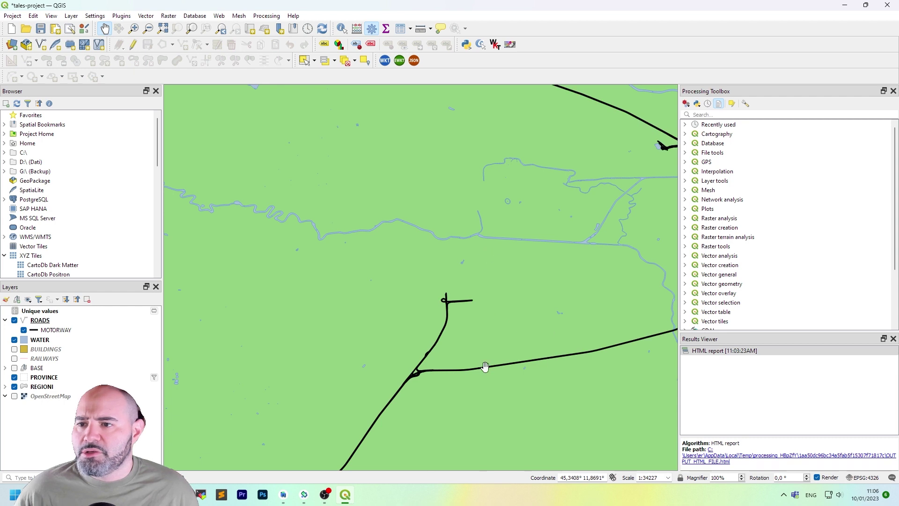
{"action": "left_click_drag", "start_coordinate": [483, 367], "coordinate": [434, 323]}
{"action": "scroll", "coordinate": [373, 346], "scroll_direction": "up", "scroll_amount": 3}
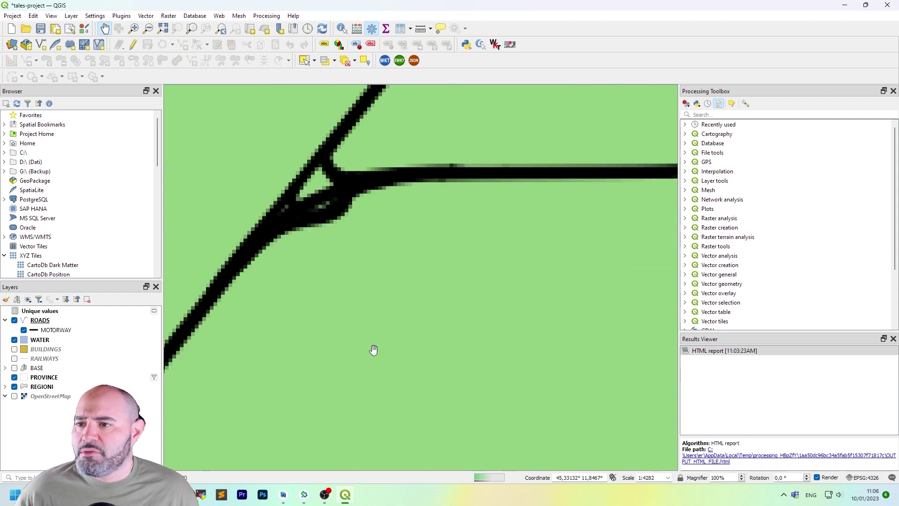
{"action": "left_click_drag", "start_coordinate": [374, 347], "coordinate": [472, 427]}
{"action": "double_click", "coordinate": [120, 330]}
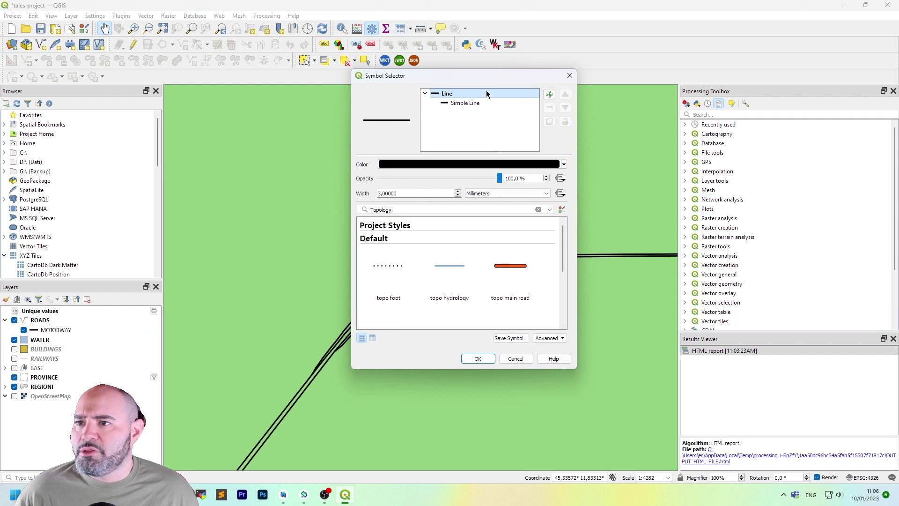
- Widen the MOTORWAY line from 3 to 4 mm and reopen its symbol settings
{"action": "left_click", "coordinate": [458, 191]}
{"action": "left_click", "coordinate": [458, 191]}
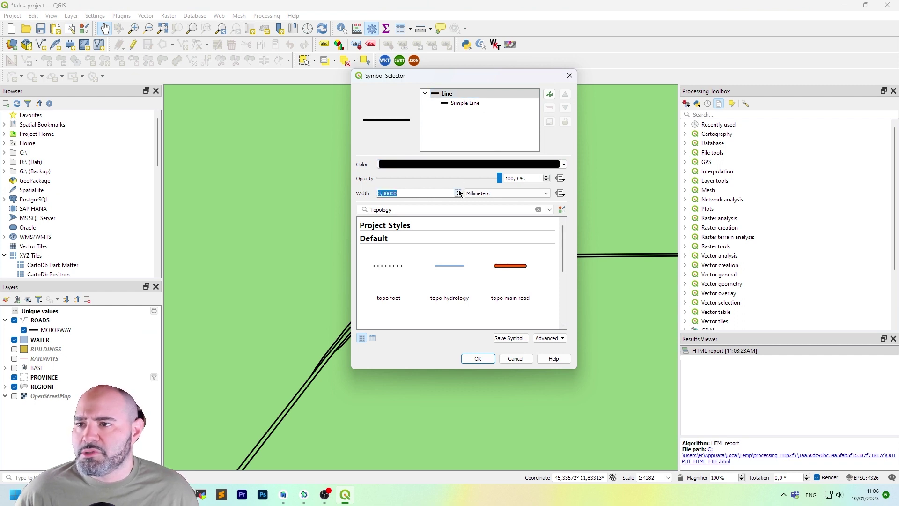
{"action": "left_click", "coordinate": [477, 359]}
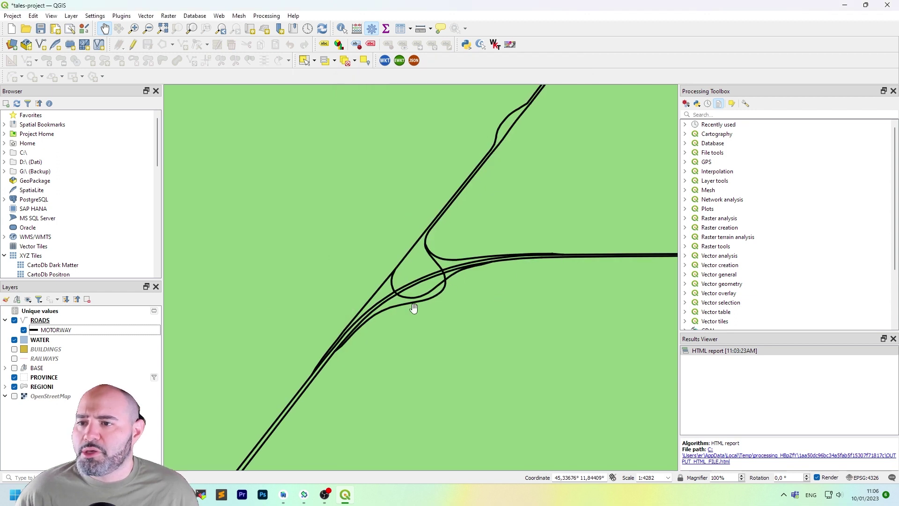
{"action": "double_click", "coordinate": [113, 333]}
{"action": "left_click", "coordinate": [515, 100]}
{"action": "left_click", "coordinate": [515, 96]}
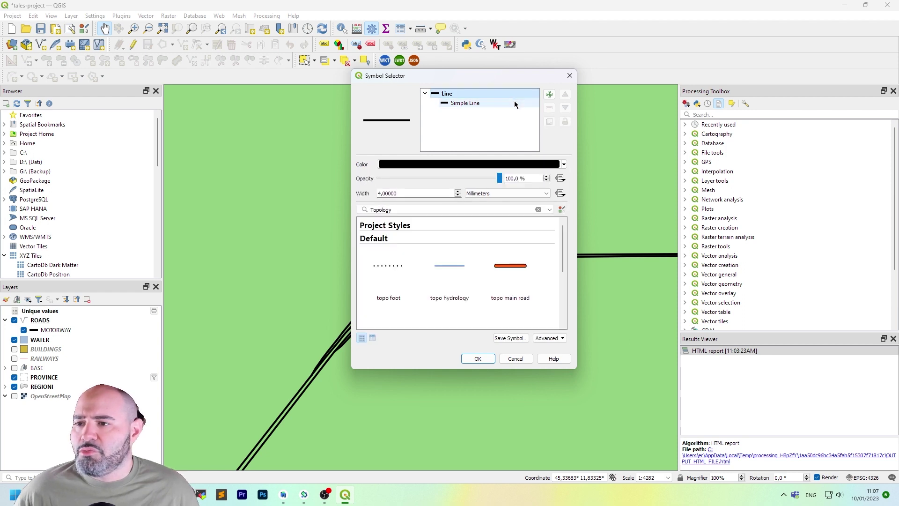
- Add a second line layer to the MOTORWAY symbol and move it below the original line
{"action": "left_click", "coordinate": [515, 103]}
{"action": "left_click", "coordinate": [515, 95]}
{"action": "left_click", "coordinate": [516, 100]}
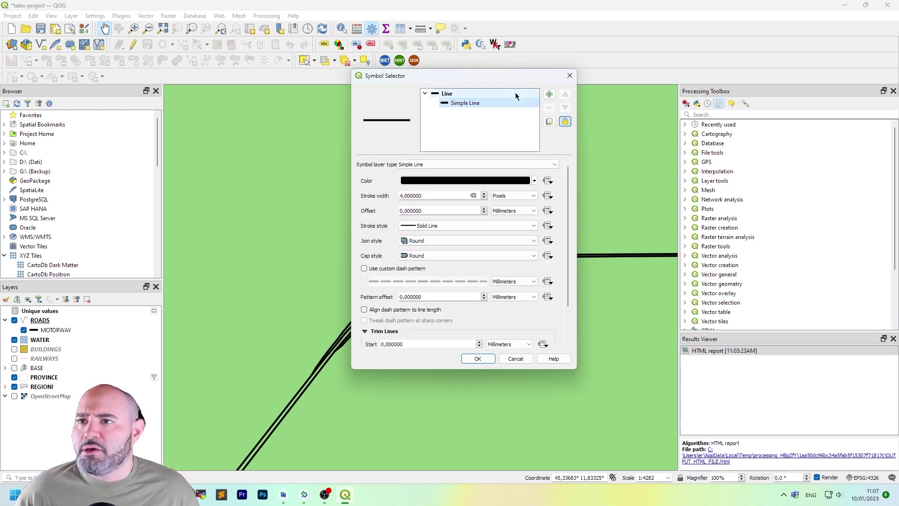
{"action": "left_click", "coordinate": [516, 94]}
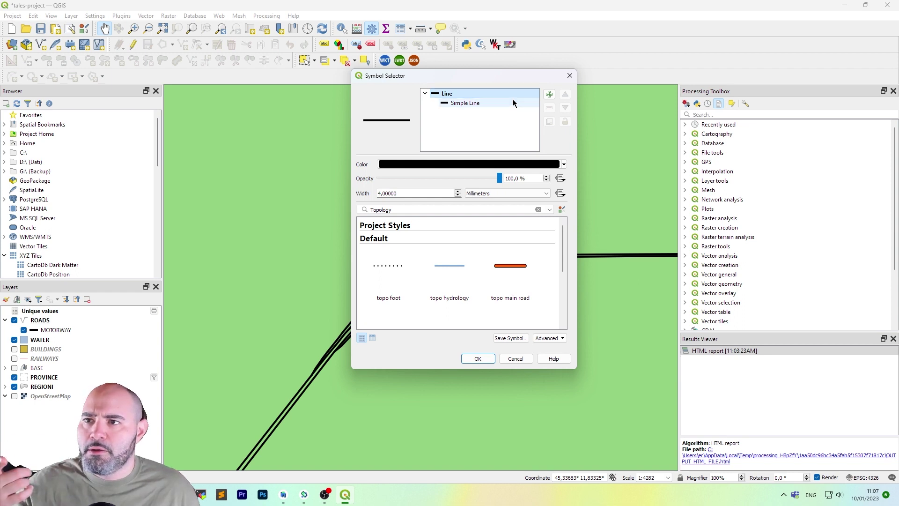
{"action": "left_click", "coordinate": [514, 103]}
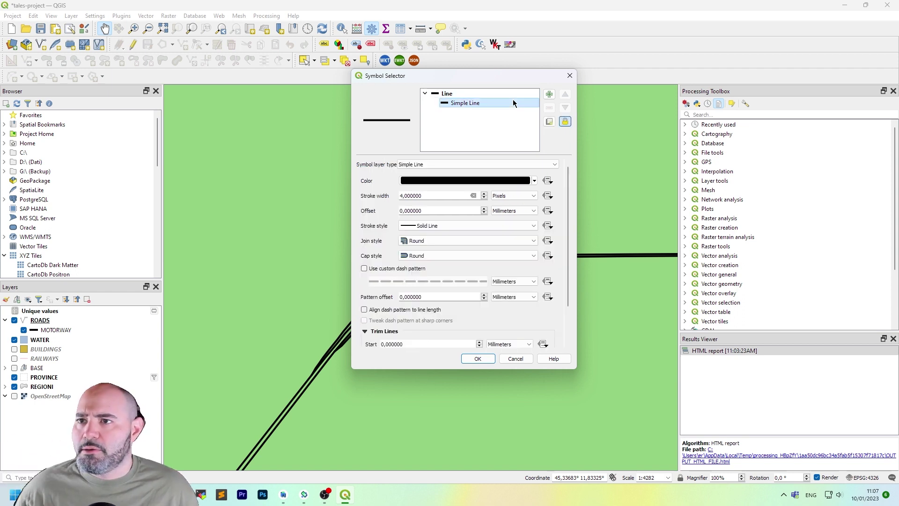
{"action": "left_click", "coordinate": [549, 95]}
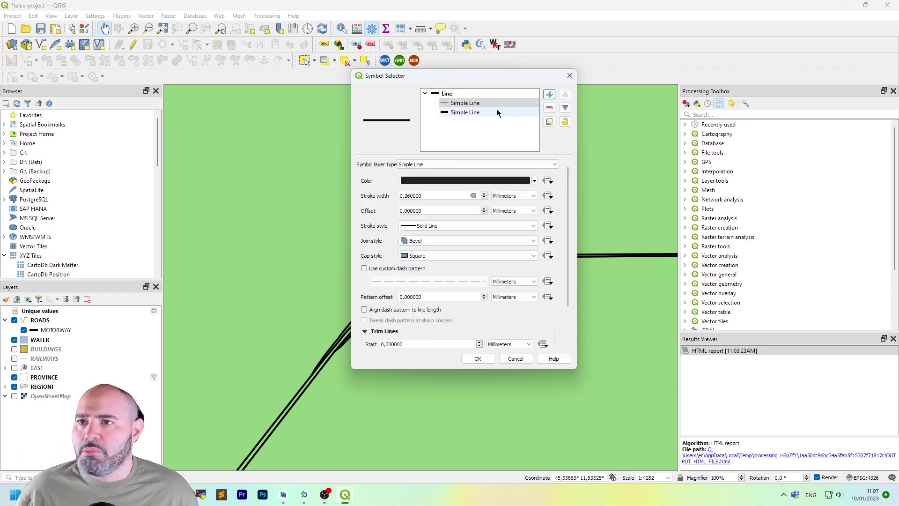
{"action": "left_click", "coordinate": [565, 109]}
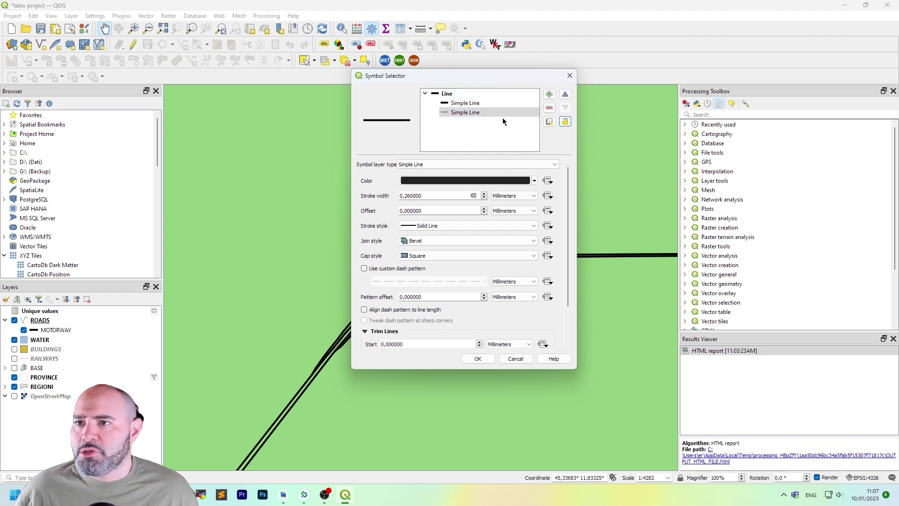
- Colour the new line layer white, set its width to 5, and confirm the two-tone symbol
{"action": "left_click", "coordinate": [496, 181]}
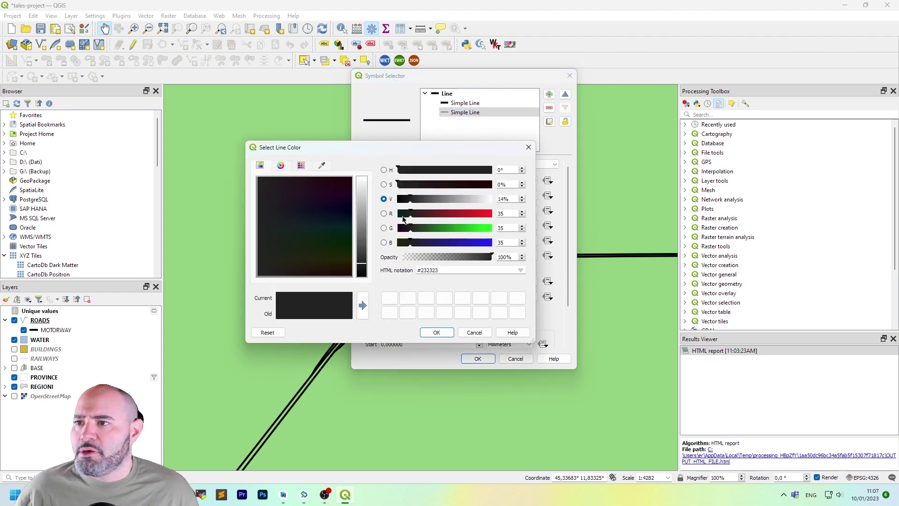
{"action": "left_click_drag", "start_coordinate": [362, 196], "coordinate": [364, 158]}
{"action": "left_click", "coordinate": [445, 335]}
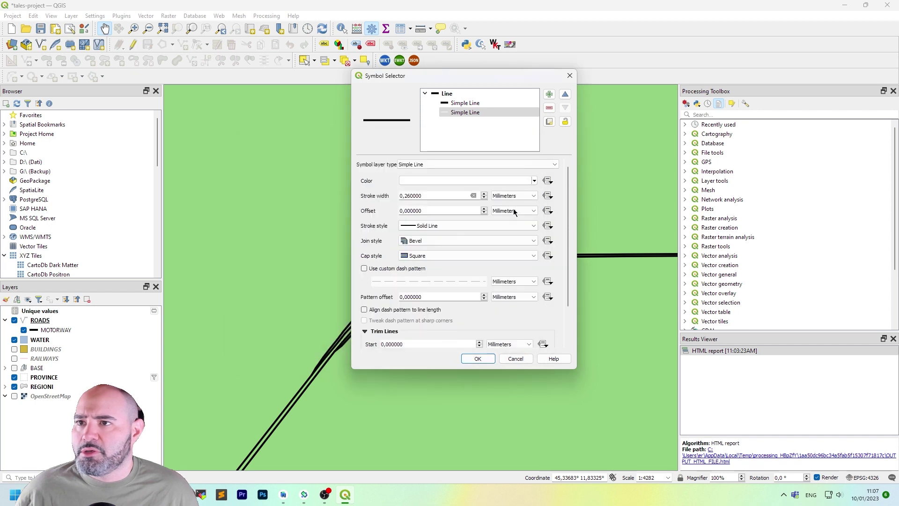
{"action": "left_click", "coordinate": [515, 127]}
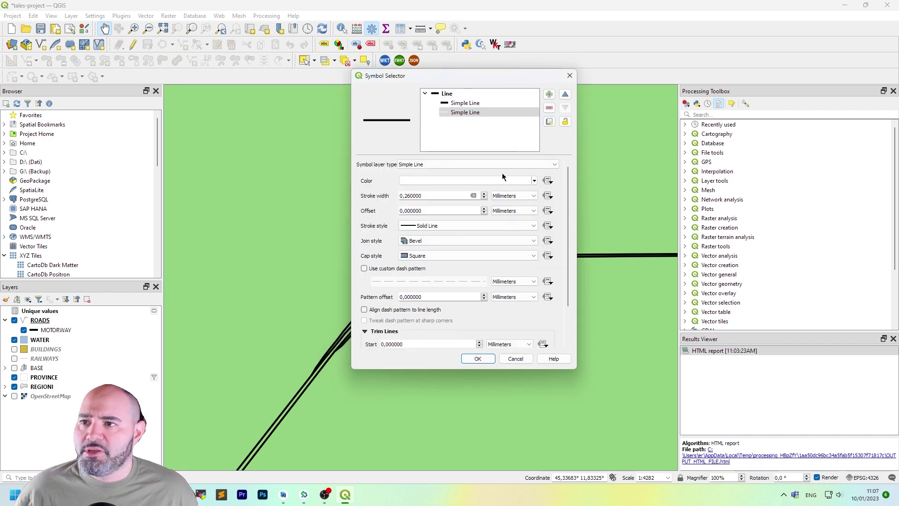
{"action": "key", "text": "ctrl+a"}
{"action": "type", "text": "5"}
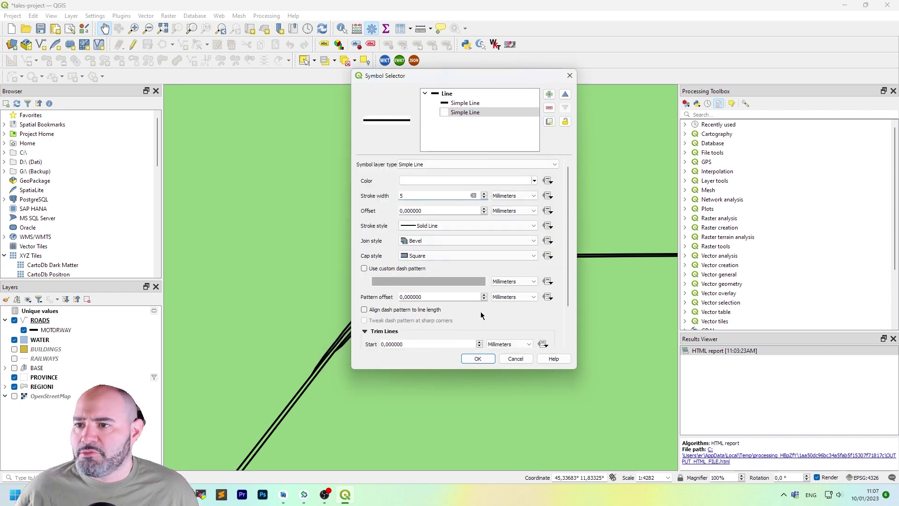
{"action": "left_click", "coordinate": [456, 181]}
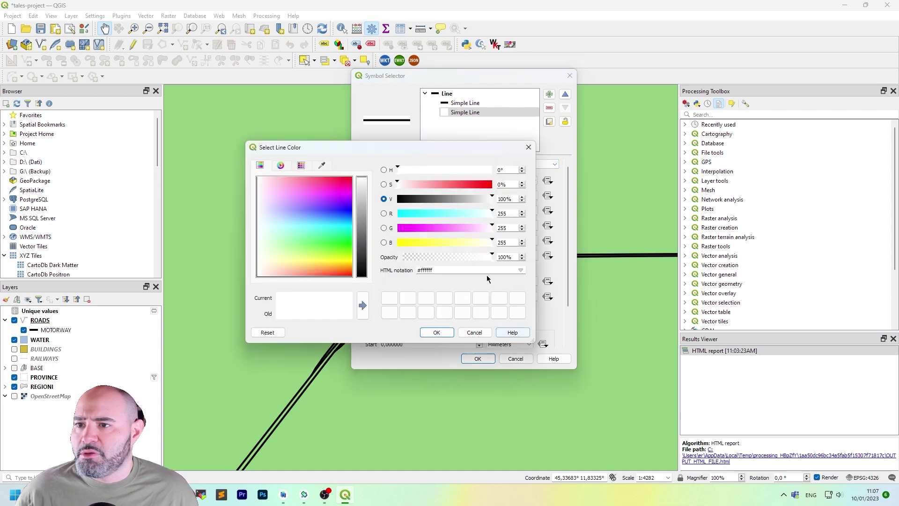
{"action": "left_click", "coordinate": [475, 333]}
{"action": "left_click", "coordinate": [477, 359]}
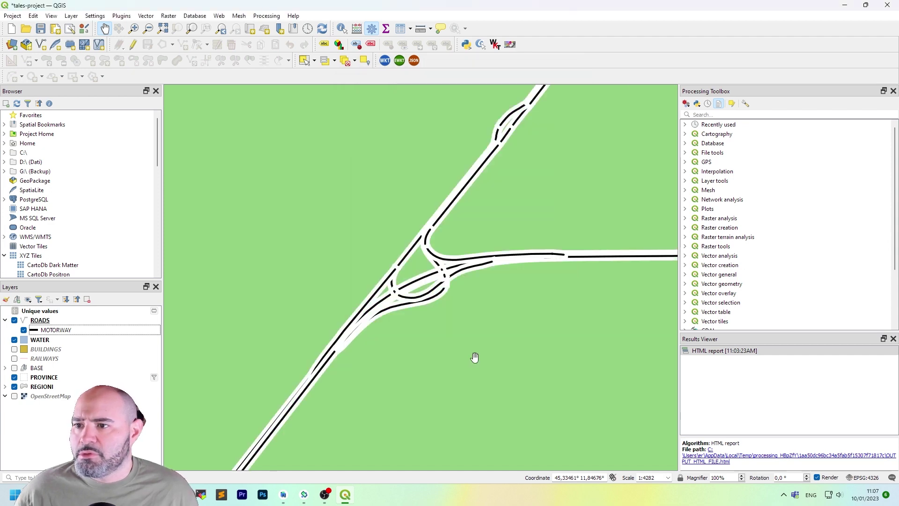
{"action": "scroll", "coordinate": [430, 231], "scroll_direction": "down", "scroll_amount": 1}
{"action": "scroll", "coordinate": [430, 231], "scroll_direction": "down", "scroll_amount": 1}
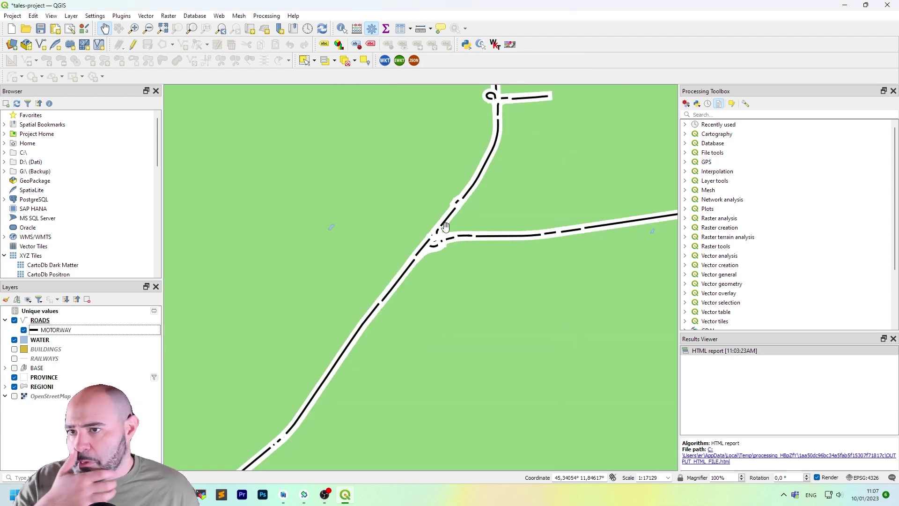
{"action": "scroll", "coordinate": [552, 241], "scroll_direction": "down", "scroll_amount": 1}
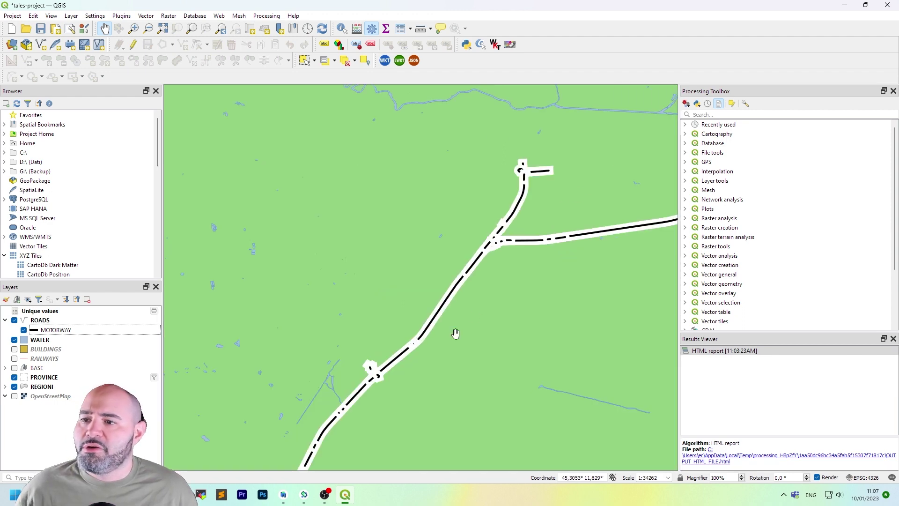
{"action": "scroll", "coordinate": [509, 232], "scroll_direction": "up", "scroll_amount": 5}
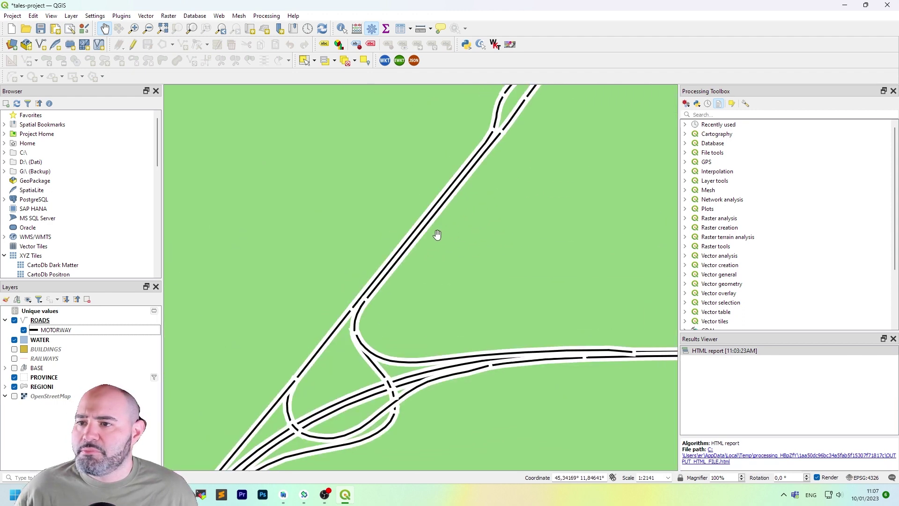
{"action": "scroll", "coordinate": [363, 231], "scroll_direction": "up", "scroll_amount": 1}
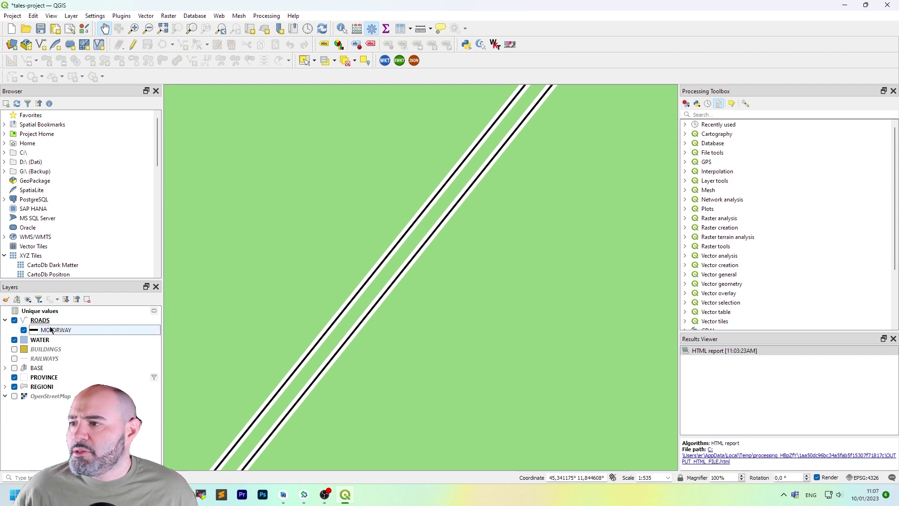
- Change the MOTORWAY black line's stroke width unit from Pixels to Millimeters
{"action": "double_click", "coordinate": [69, 331]}
{"action": "left_click", "coordinate": [482, 112]}
{"action": "left_click", "coordinate": [485, 104]}
{"action": "left_click", "coordinate": [487, 113]}
{"action": "left_click", "coordinate": [487, 104]}
{"action": "left_click", "coordinate": [487, 112]}
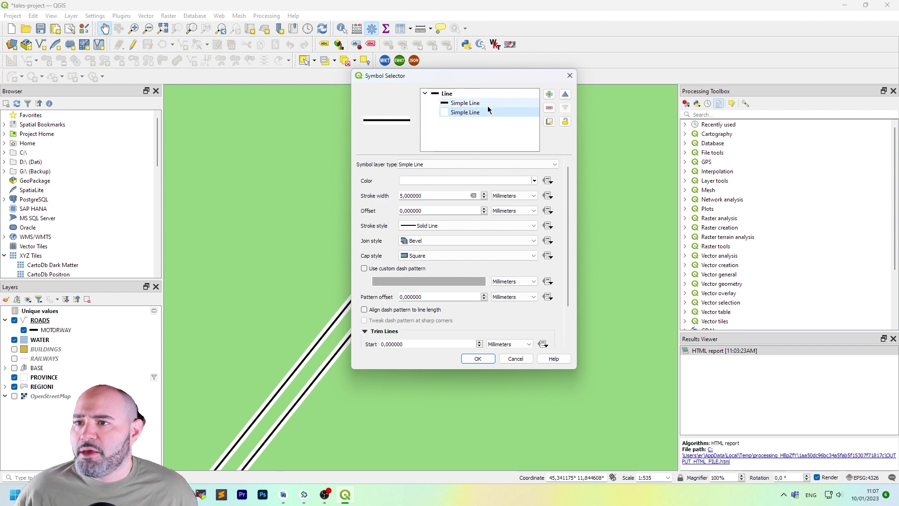
{"action": "left_click", "coordinate": [488, 103]}
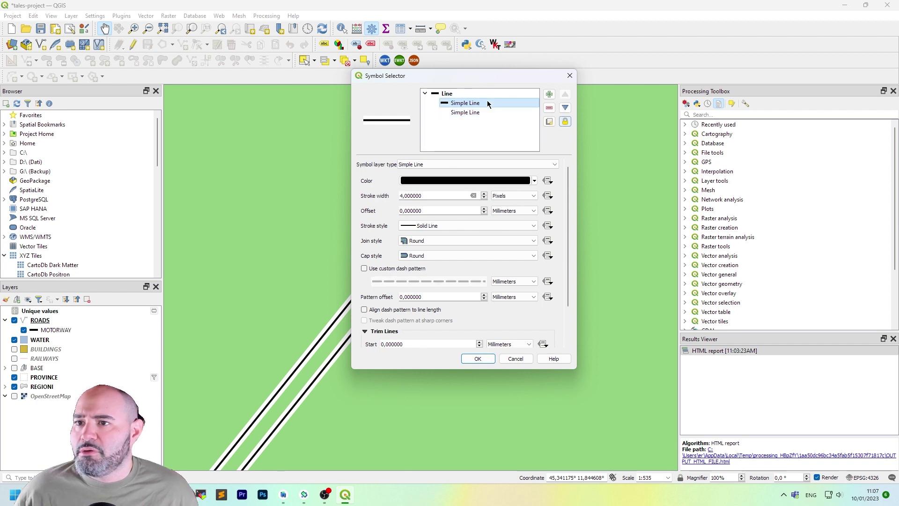
{"action": "left_click", "coordinate": [522, 196]}
{"action": "left_click", "coordinate": [505, 203]}
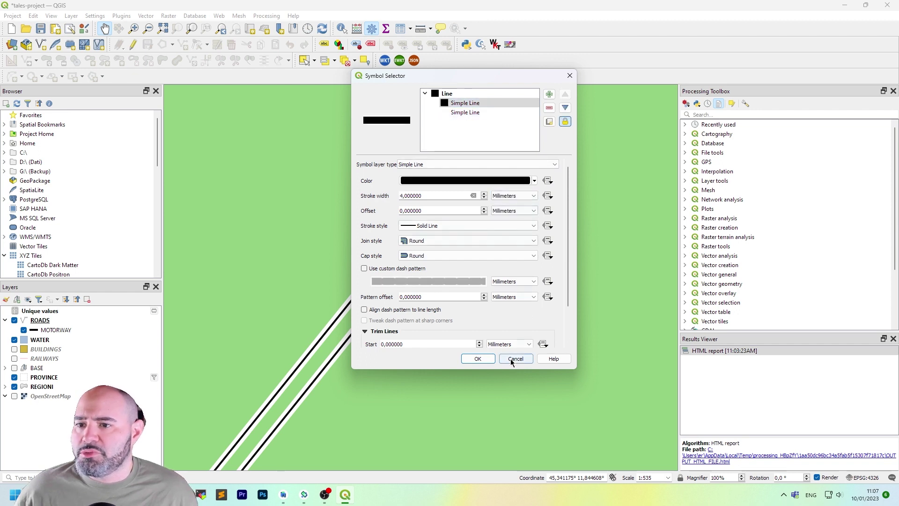
{"action": "left_click", "coordinate": [477, 359]}
- Zoom in and pan the map to centre the interchange and inspect the thicker motorways
{"action": "scroll", "coordinate": [413, 247], "scroll_direction": "down", "scroll_amount": 2}
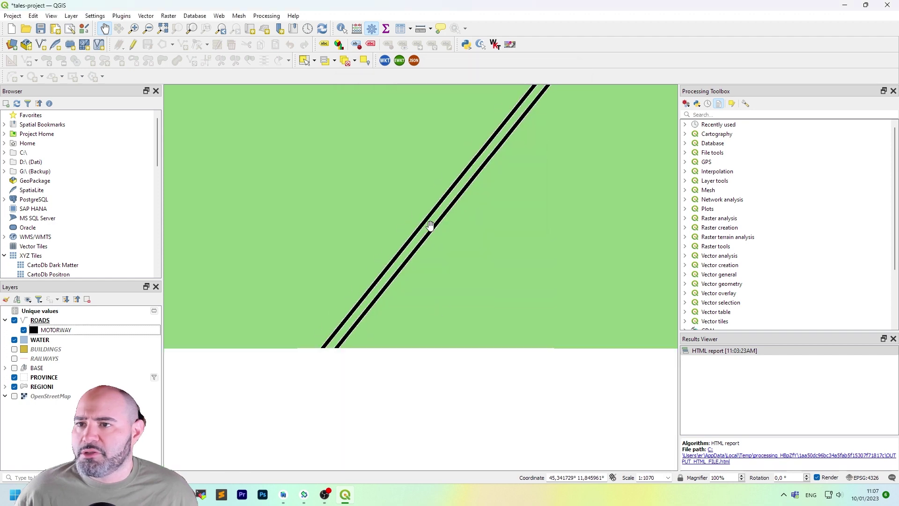
{"action": "left_click_drag", "start_coordinate": [543, 344], "coordinate": [427, 249]}
{"action": "left_click_drag", "start_coordinate": [242, 218], "coordinate": [350, 265]}
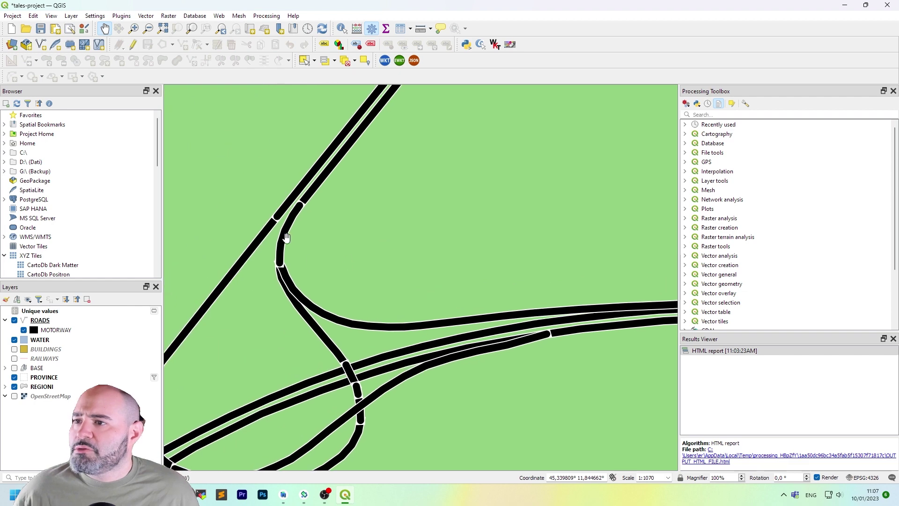
{"action": "scroll", "coordinate": [497, 274], "scroll_direction": "down", "scroll_amount": 1}
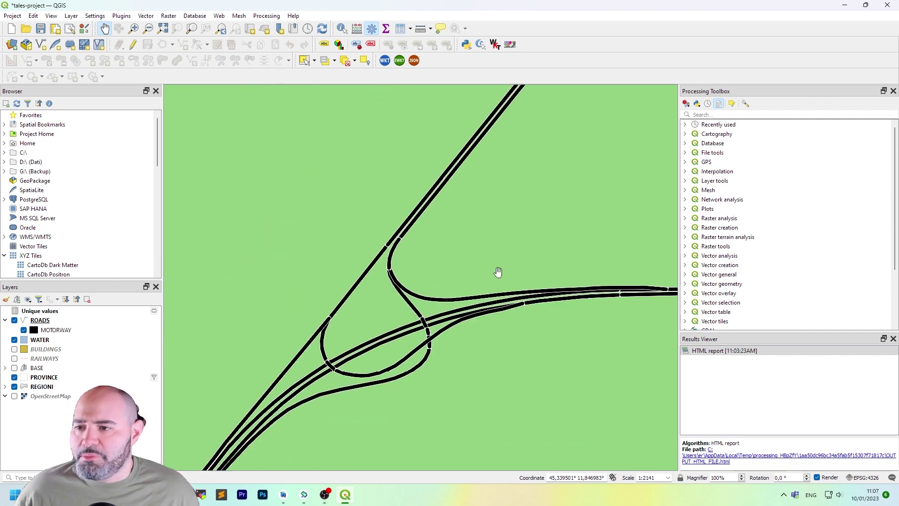
{"action": "left_click_drag", "start_coordinate": [533, 225], "coordinate": [461, 335]}
{"action": "scroll", "coordinate": [521, 181], "scroll_direction": "down", "scroll_amount": 1}
{"action": "left_click_drag", "start_coordinate": [521, 180], "coordinate": [456, 307]}
{"action": "scroll", "coordinate": [489, 191], "scroll_direction": "down", "scroll_amount": 1}
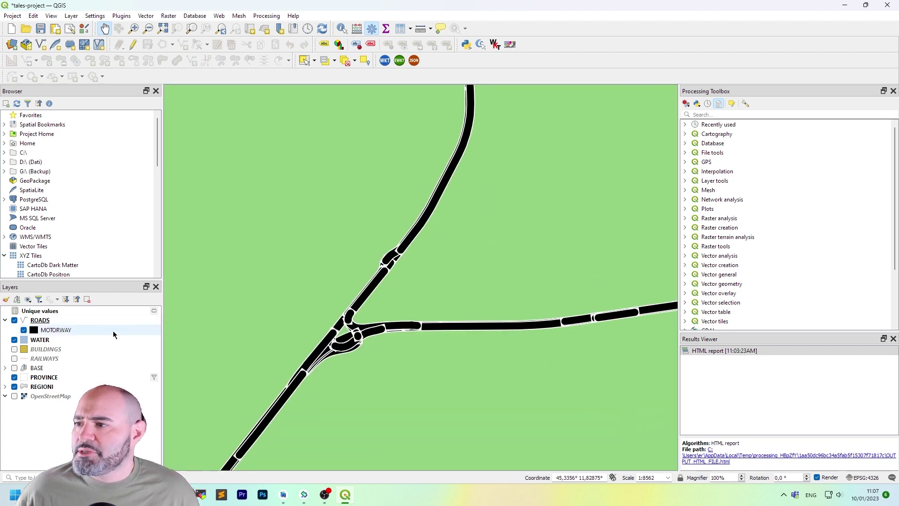
{"action": "left_click_drag", "start_coordinate": [586, 341], "coordinate": [493, 323]}
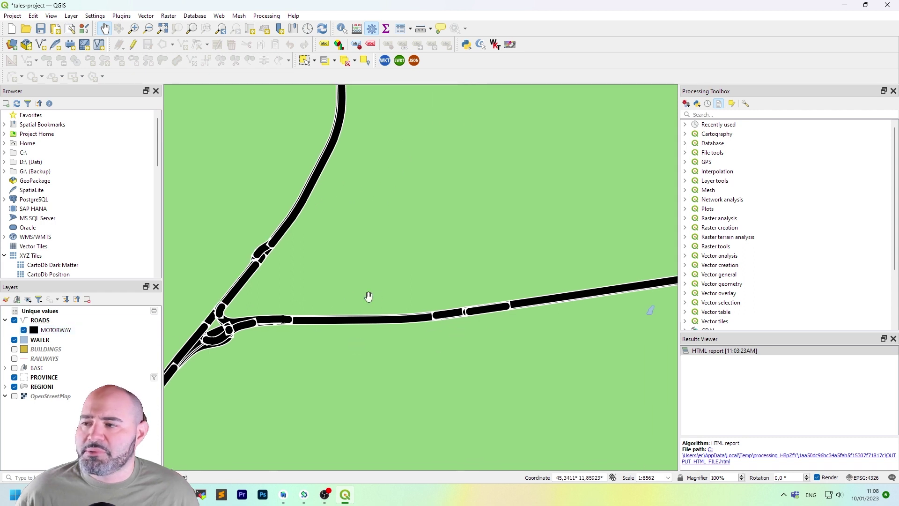
- Open the ROADS Symbology and its Symbol Levels settings from the MOTORWAY rule
{"action": "double_click", "coordinate": [87, 330]}
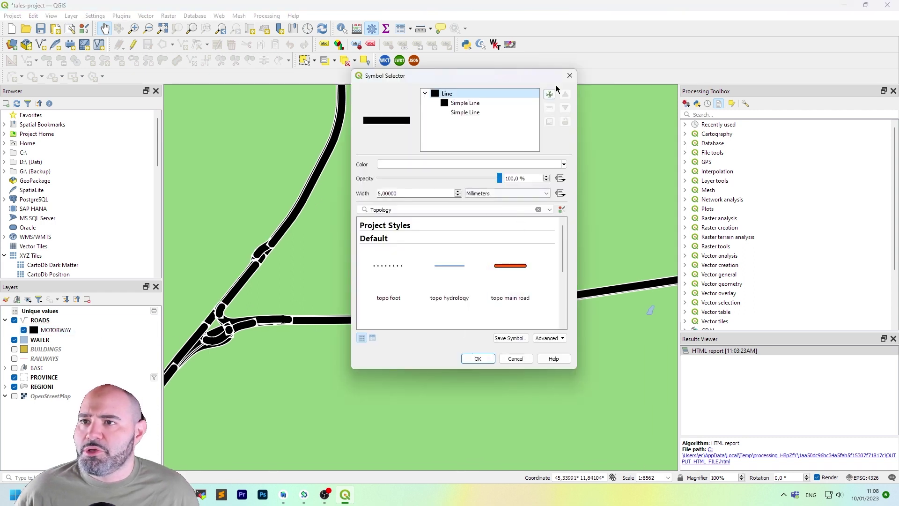
{"action": "left_click", "coordinate": [570, 76]}
{"action": "left_click", "coordinate": [132, 323]}
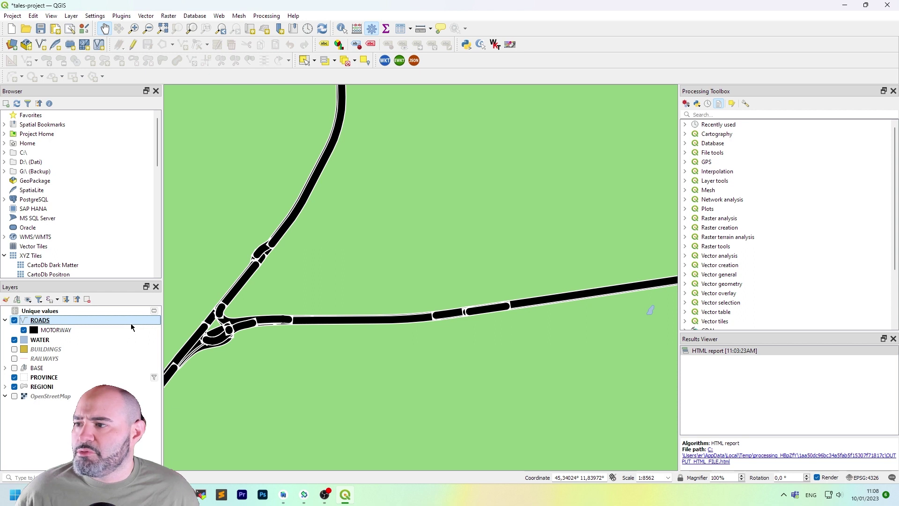
{"action": "double_click", "coordinate": [132, 323]}
{"action": "left_click", "coordinate": [308, 83]}
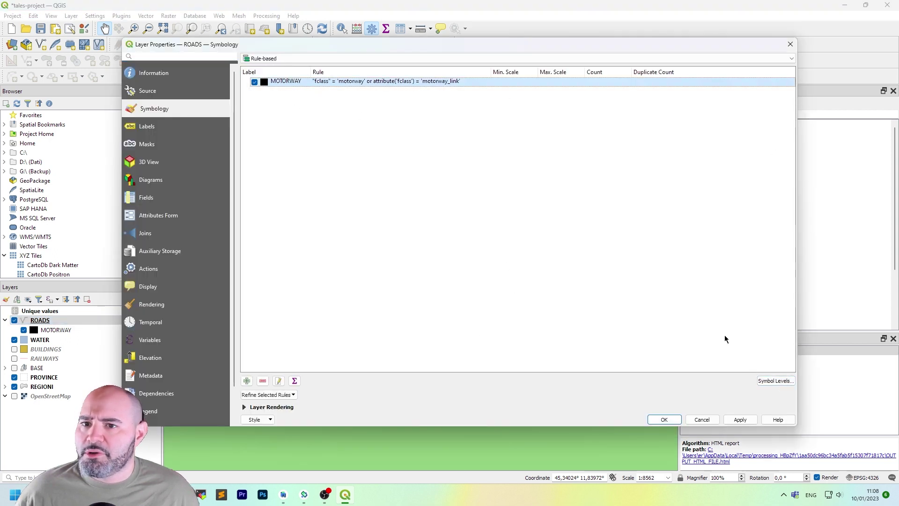
{"action": "left_click", "coordinate": [776, 380]}
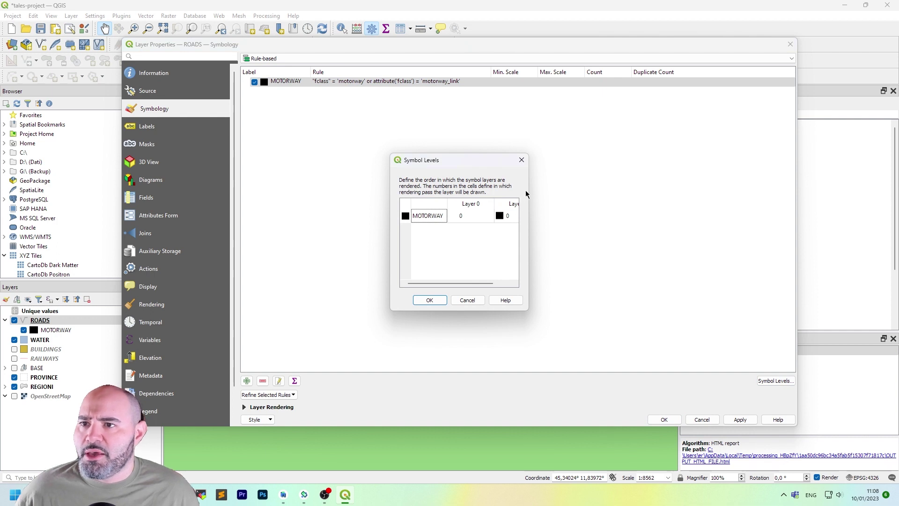
- Widen the rendering order table and check MOTORWAY's Layer 0 and Layer 1 pass values
{"action": "left_click_drag", "start_coordinate": [528, 191], "coordinate": [686, 189]}
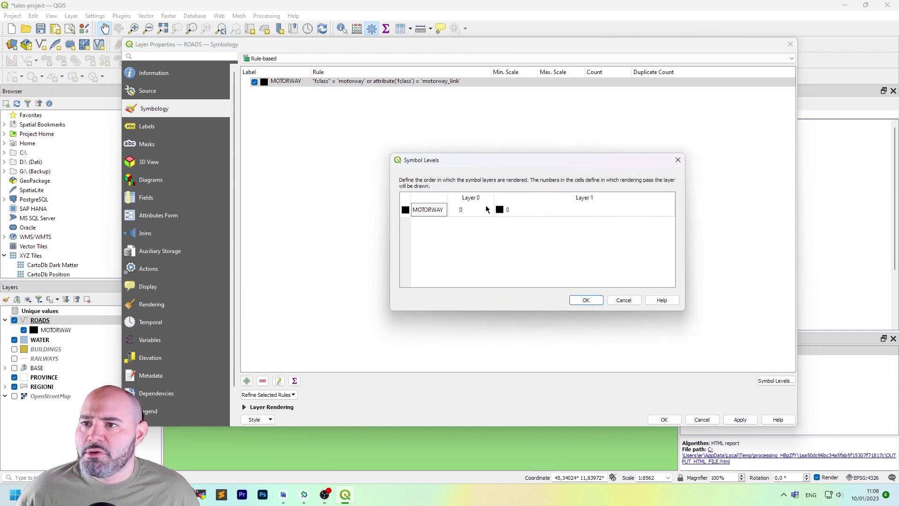
{"action": "left_click", "coordinate": [512, 209]}
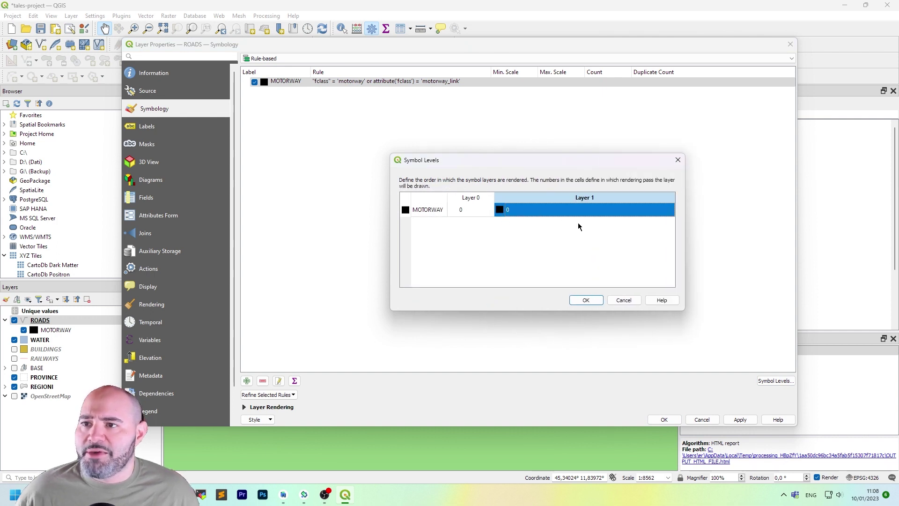
{"action": "left_click_drag", "start_coordinate": [597, 161], "coordinate": [558, 148]}
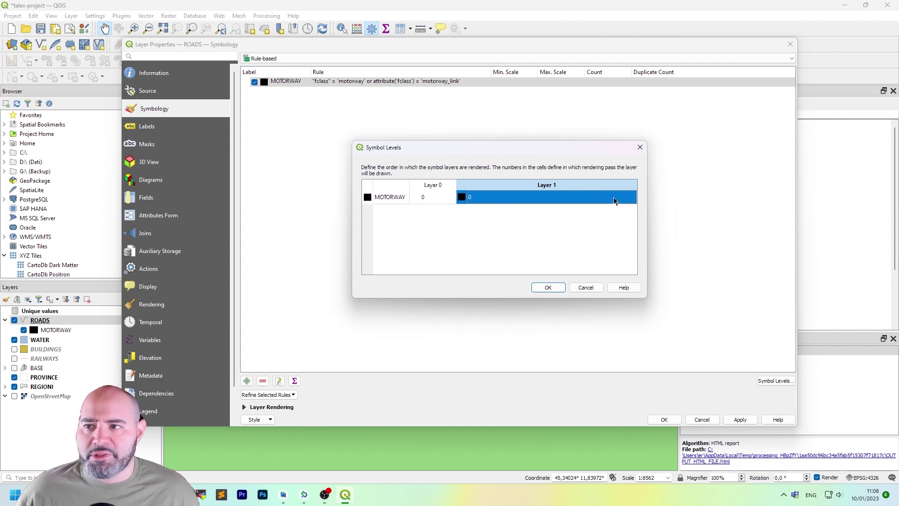
{"action": "key", "text": "F2"}
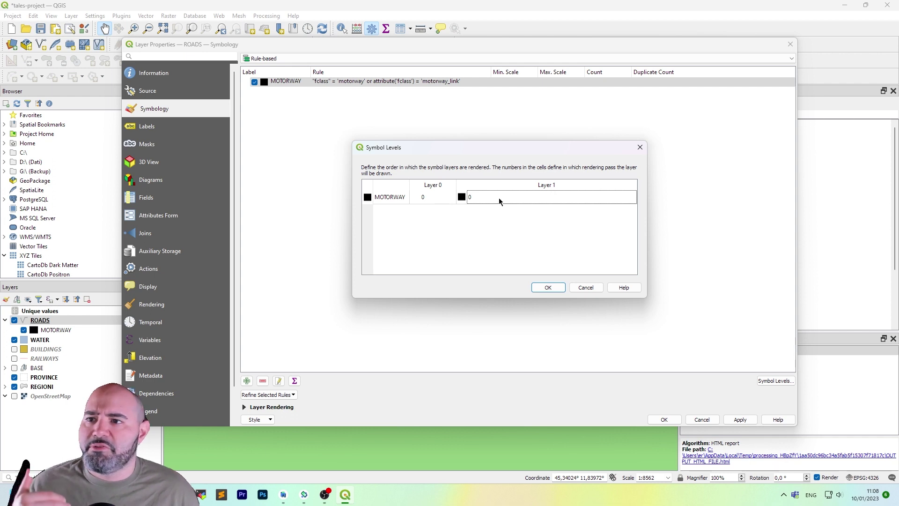
{"action": "key", "text": "Return"}
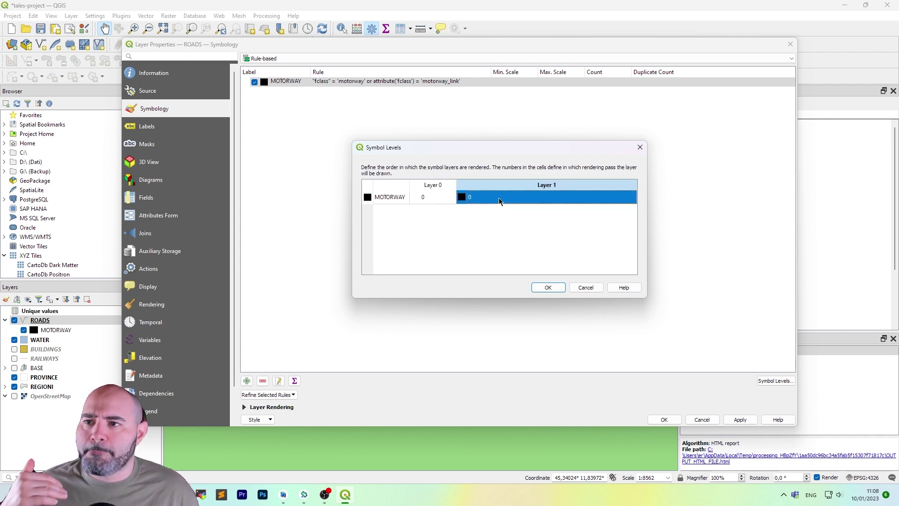
{"action": "double_click", "coordinate": [440, 199]}
{"action": "left_click", "coordinate": [495, 202]}
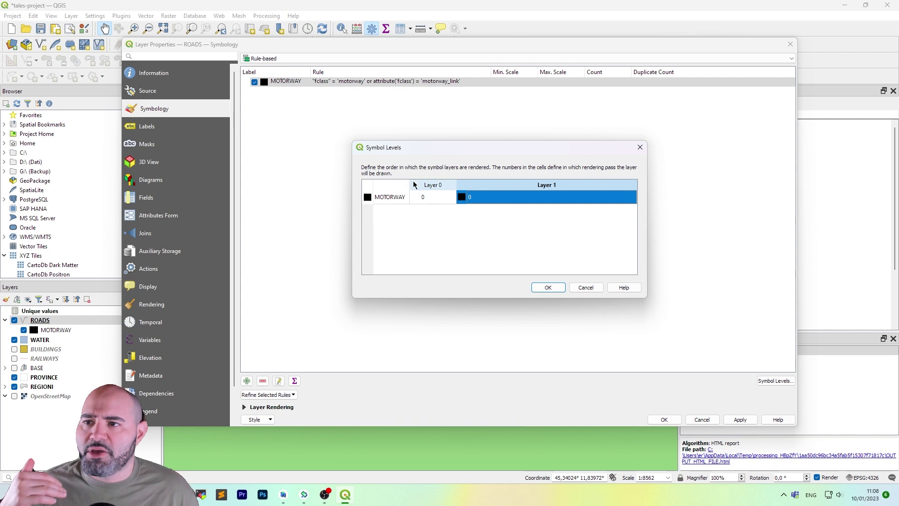
{"action": "left_click", "coordinate": [435, 200]}
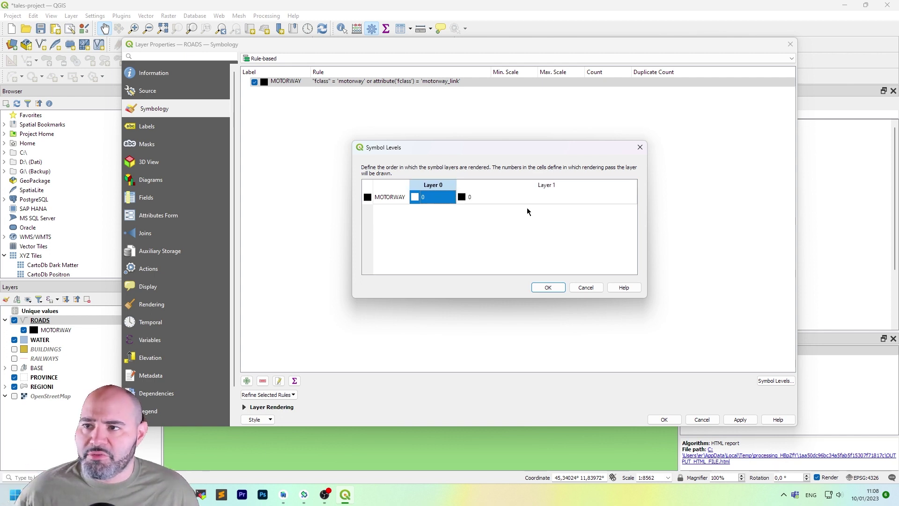
{"action": "left_click", "coordinate": [491, 198]}
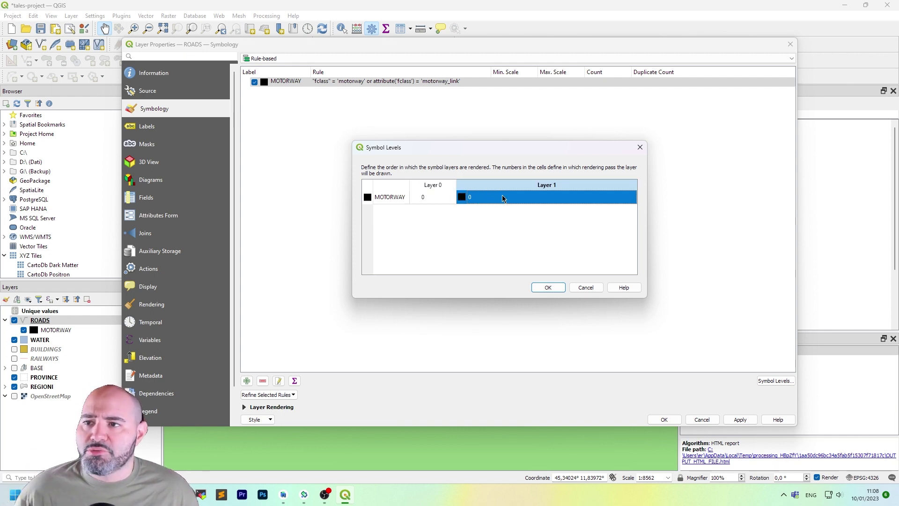
- Set MOTORWAY's Layer 1 pass to 1 and apply the symbol levels to ROADS
{"action": "double_click", "coordinate": [502, 195]}
{"action": "type", "text": "1"}
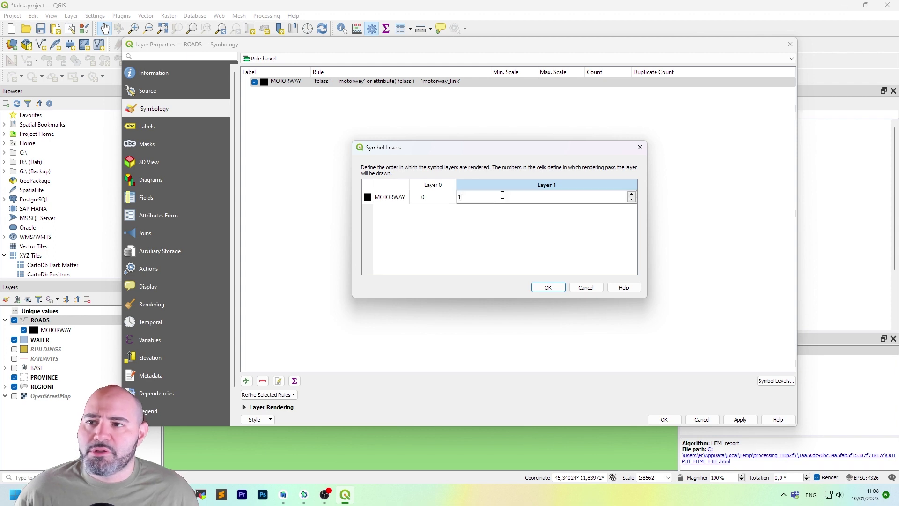
{"action": "left_click", "coordinate": [537, 219]}
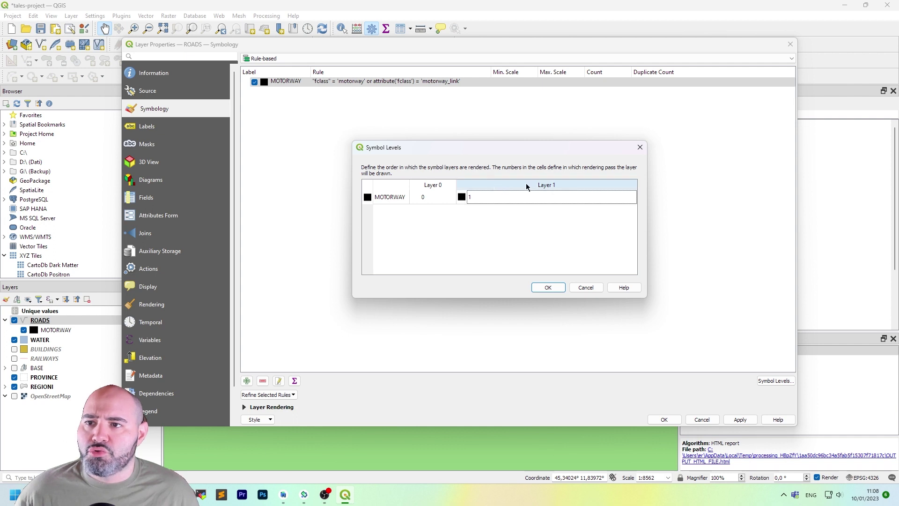
{"action": "left_click", "coordinate": [533, 197]}
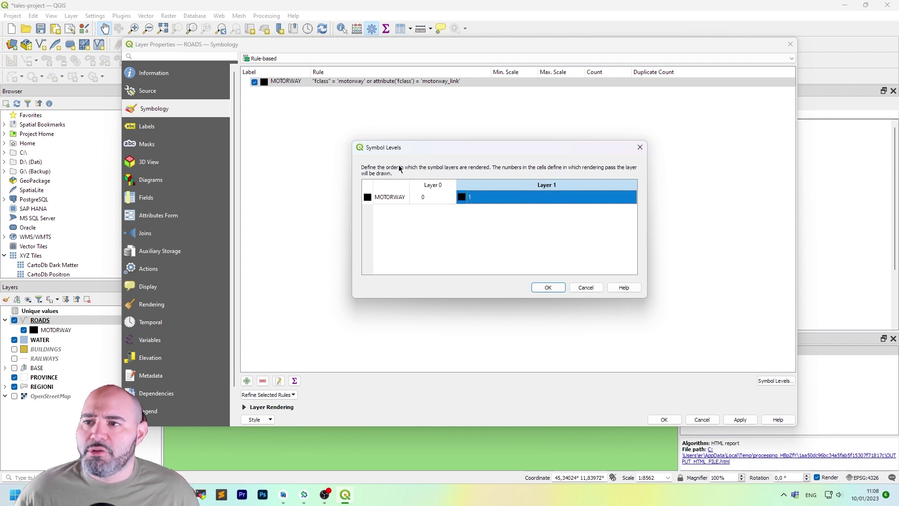
{"action": "left_click", "coordinate": [548, 288]}
{"action": "left_click", "coordinate": [740, 420]}
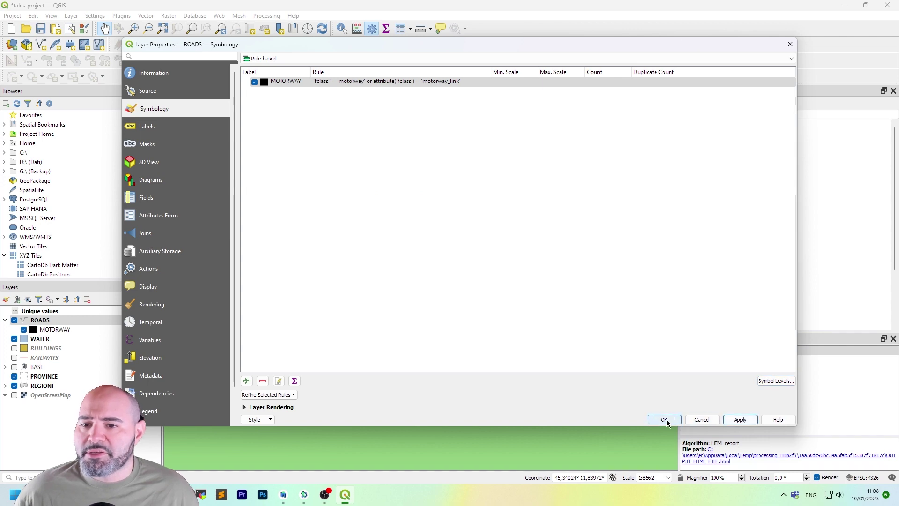
- Zoom the map out from 1:535 to about 1:547236 to show all of Veneto
{"action": "left_click", "coordinate": [664, 419]}
{"action": "scroll", "coordinate": [317, 300], "scroll_direction": "down", "scroll_amount": 3}
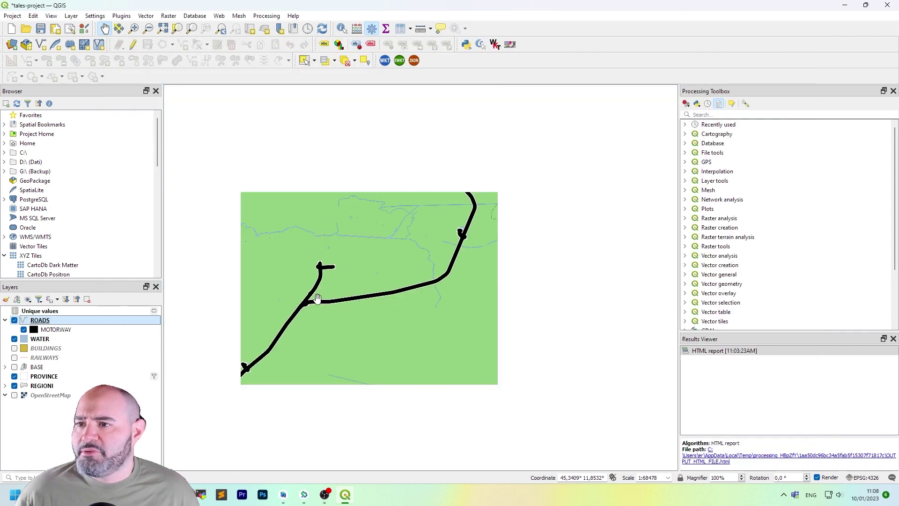
{"action": "scroll", "coordinate": [487, 231], "scroll_direction": "up", "scroll_amount": 4}
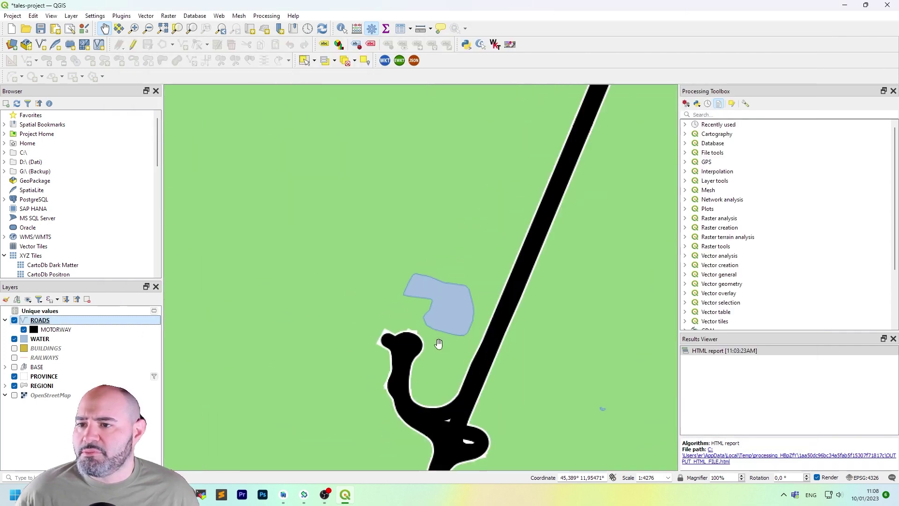
{"action": "scroll", "coordinate": [439, 344], "scroll_direction": "up", "scroll_amount": 3}
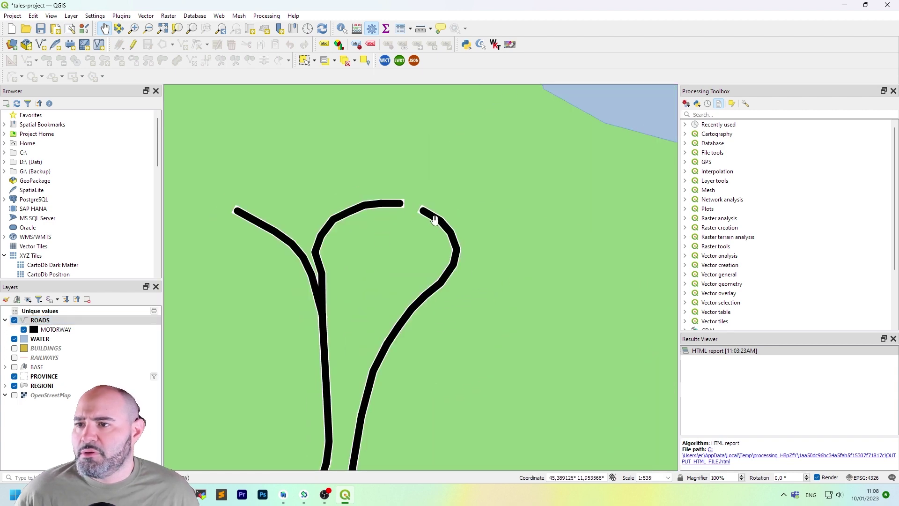
{"action": "scroll", "coordinate": [434, 220], "scroll_direction": "down", "scroll_amount": 7}
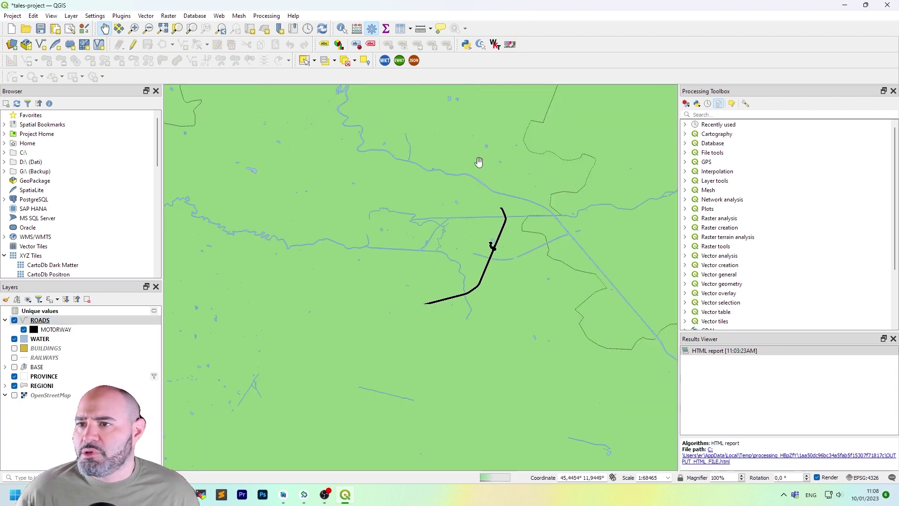
{"action": "scroll", "coordinate": [466, 214], "scroll_direction": "down", "scroll_amount": 1}
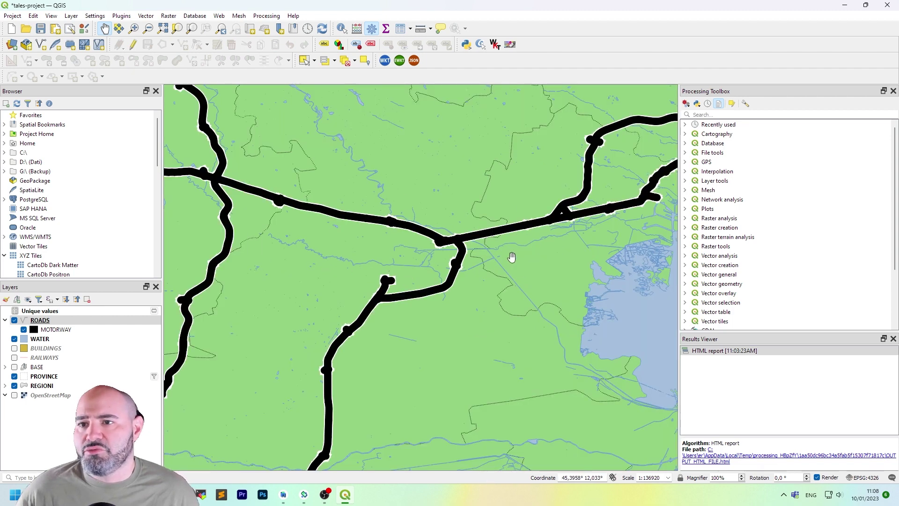
{"action": "scroll", "coordinate": [443, 286], "scroll_direction": "down", "scroll_amount": 2}
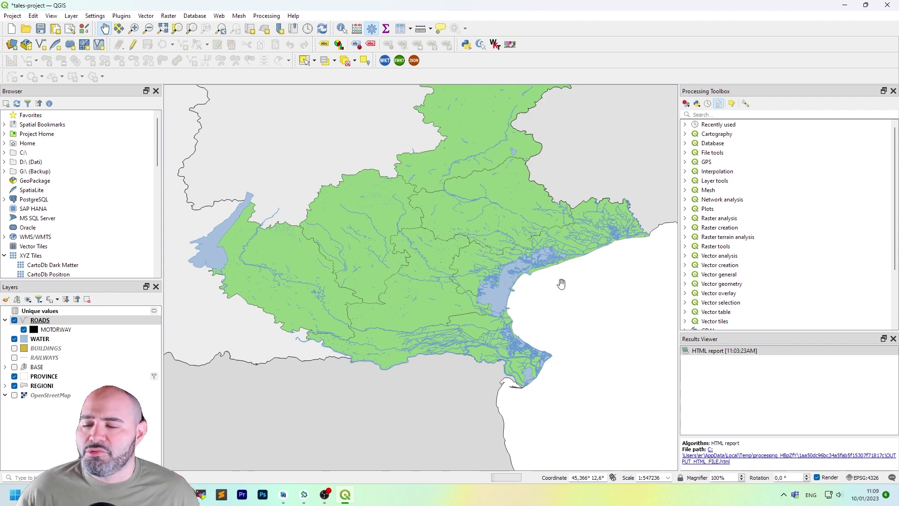
- Switch the MOTORWAY first line layer's stroke width unit to Meters at Scale
{"action": "left_click", "coordinate": [95, 330]}
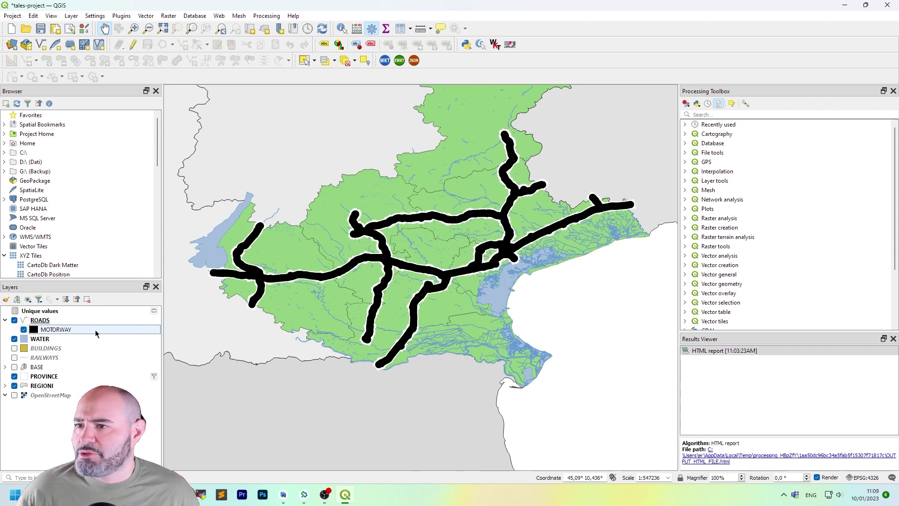
{"action": "double_click", "coordinate": [95, 330]}
{"action": "left_click", "coordinate": [496, 103]}
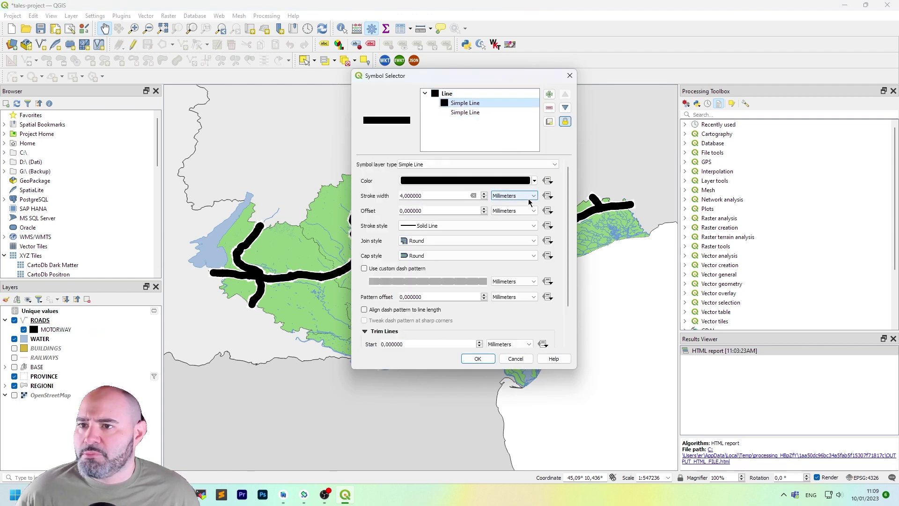
{"action": "left_click", "coordinate": [532, 198]}
{"action": "left_click", "coordinate": [528, 209]}
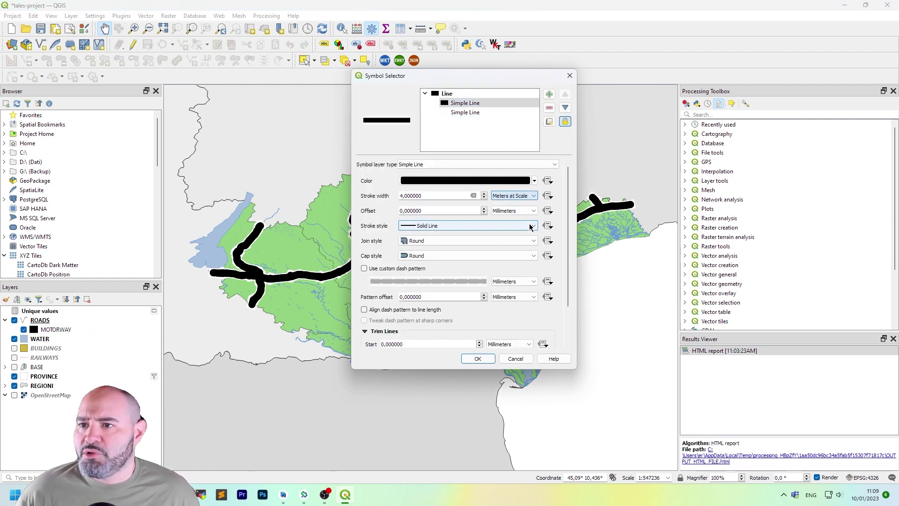
{"action": "left_click", "coordinate": [477, 358]}
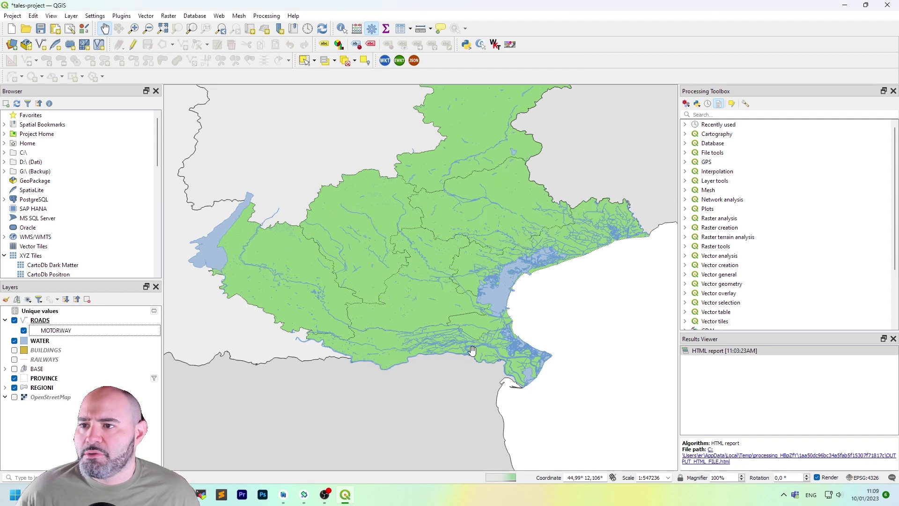
- Reopen the MOTORWAY symbol and confirm the first line layer stays in Meters at Scale
{"action": "double_click", "coordinate": [133, 330]}
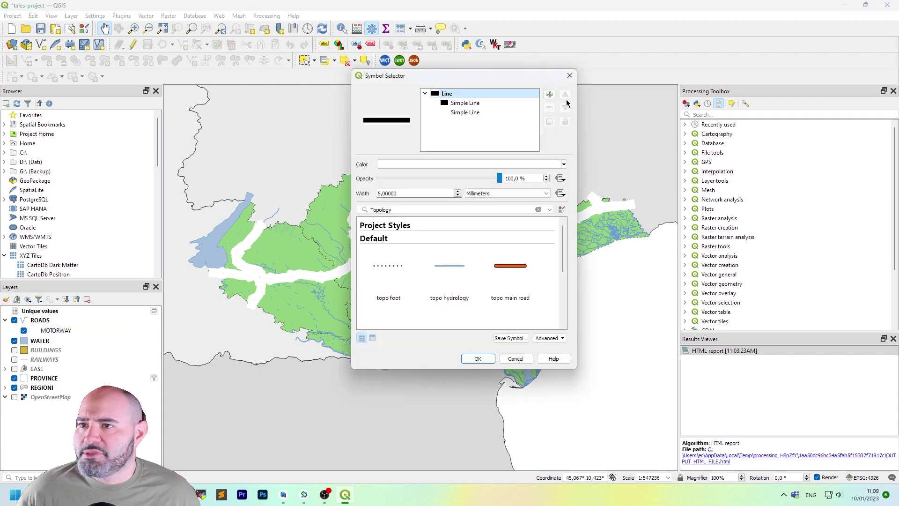
{"action": "left_click", "coordinate": [484, 103]}
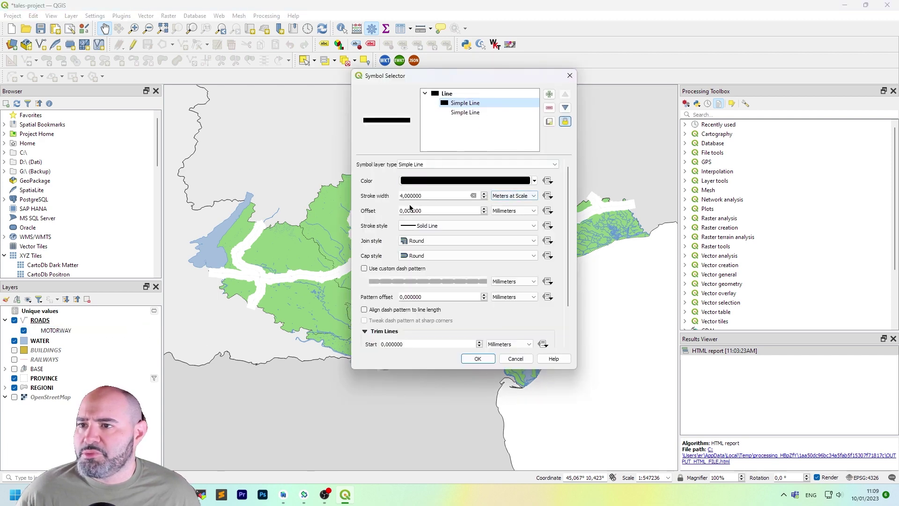
{"action": "left_click", "coordinate": [515, 195]}
{"action": "left_click", "coordinate": [515, 195]}
{"action": "left_click", "coordinate": [501, 195]}
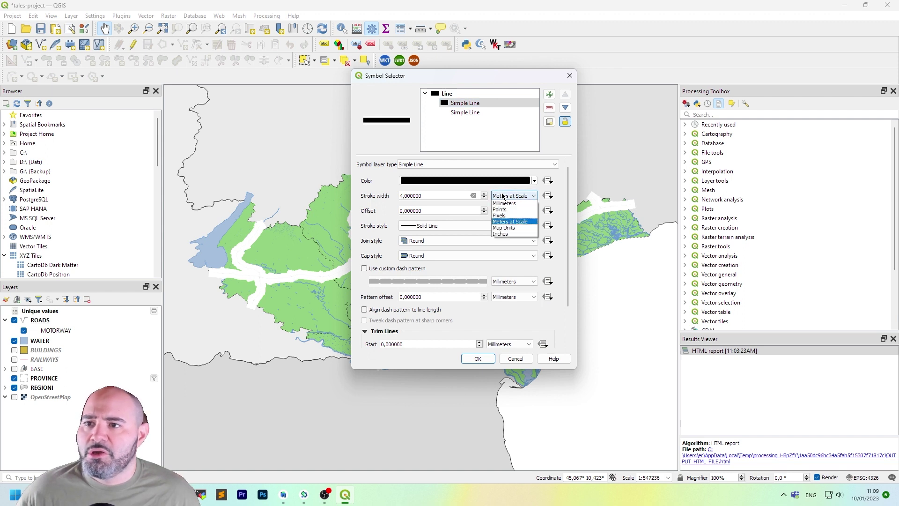
{"action": "left_click", "coordinate": [504, 197]}
- Set the second line layer to 8 meters at scale and the black line width to 10
{"action": "left_click", "coordinate": [506, 112]}
{"action": "left_click", "coordinate": [508, 196]}
{"action": "left_click", "coordinate": [512, 222]}
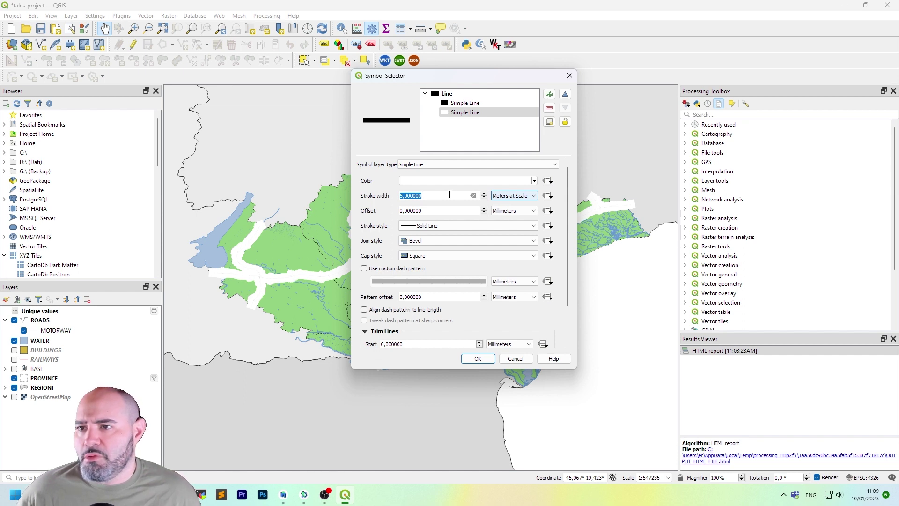
{"action": "type", "text": "8"}
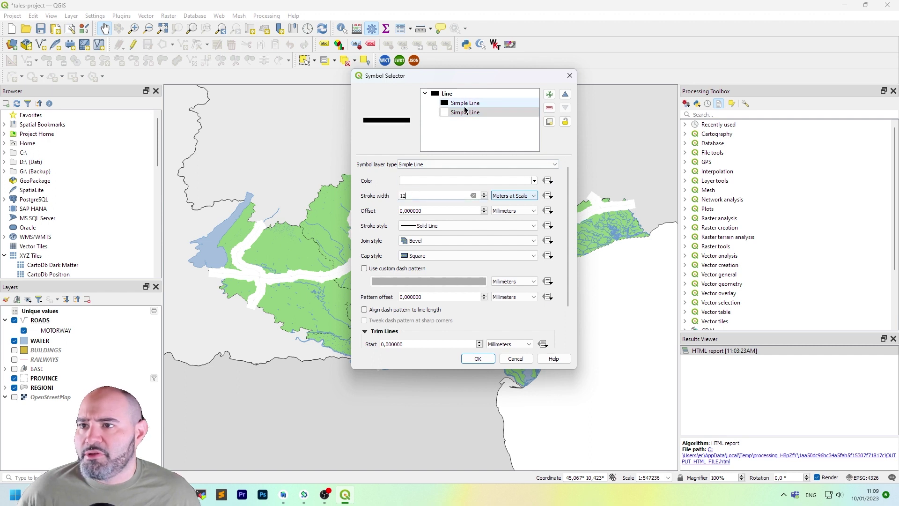
{"action": "left_click", "coordinate": [465, 103]}
{"action": "left_click", "coordinate": [431, 191]}
{"action": "type", "text": "1"}
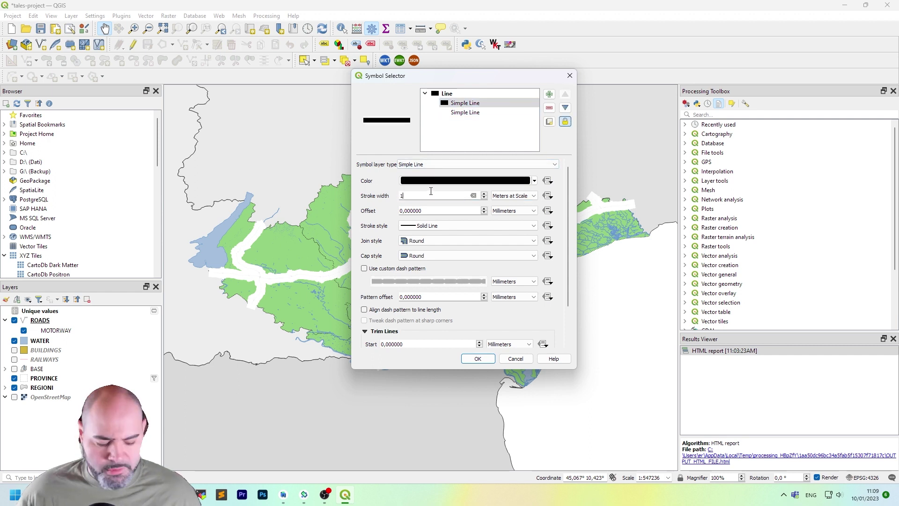
{"action": "type", "text": "0"}
{"action": "left_click", "coordinate": [477, 358]}
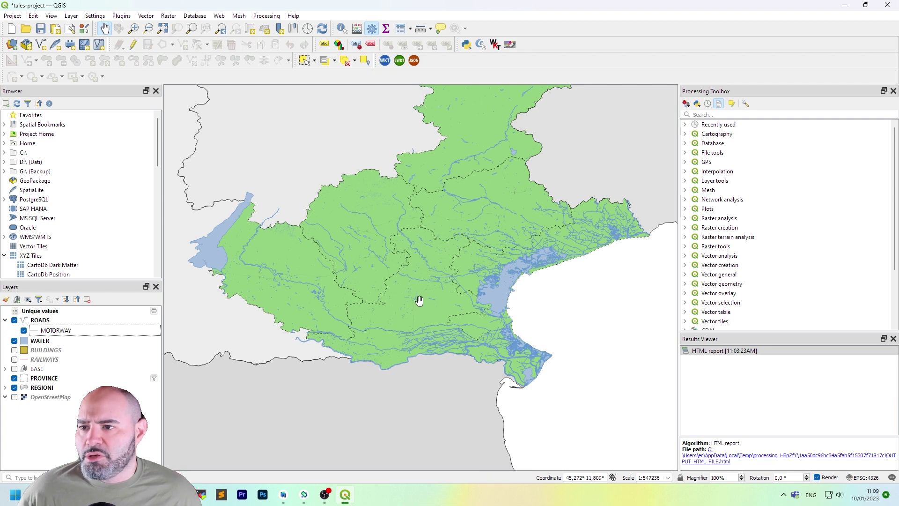
- Zoom in on a close-up motorway junction
{"action": "scroll", "coordinate": [419, 299], "scroll_direction": "up", "scroll_amount": 1}
{"action": "scroll", "coordinate": [431, 269], "scroll_direction": "up", "scroll_amount": 1}
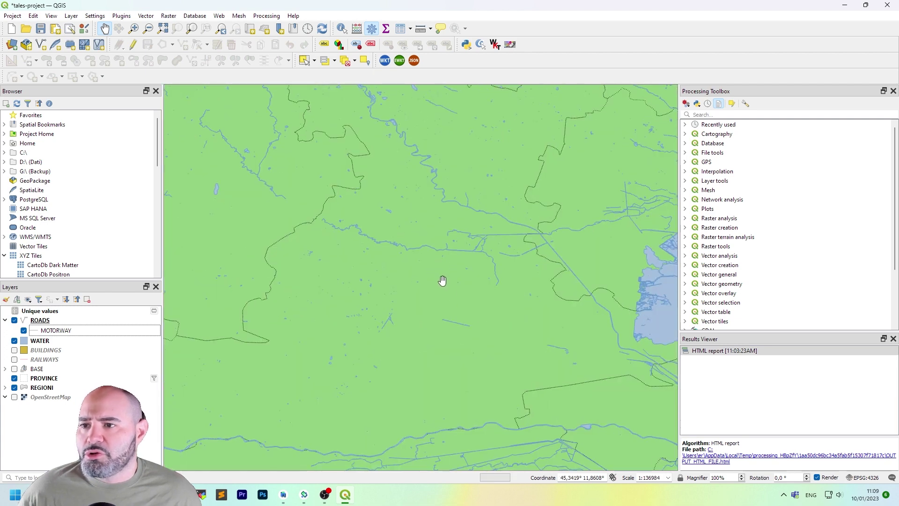
{"action": "scroll", "coordinate": [456, 299], "scroll_direction": "up", "scroll_amount": 3}
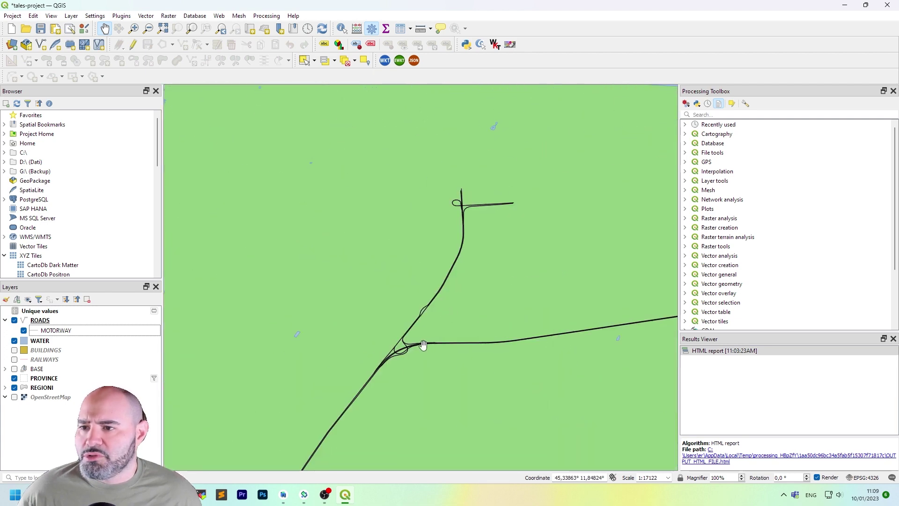
{"action": "scroll", "coordinate": [375, 339], "scroll_direction": "up", "scroll_amount": 5}
{"action": "scroll", "coordinate": [445, 311], "scroll_direction": "down", "scroll_amount": 7}
{"action": "scroll", "coordinate": [524, 208], "scroll_direction": "up", "scroll_amount": 2}
- Set the MOTORWAY black line width to 3 and the outer line layer width to 36
{"action": "double_click", "coordinate": [118, 334]}
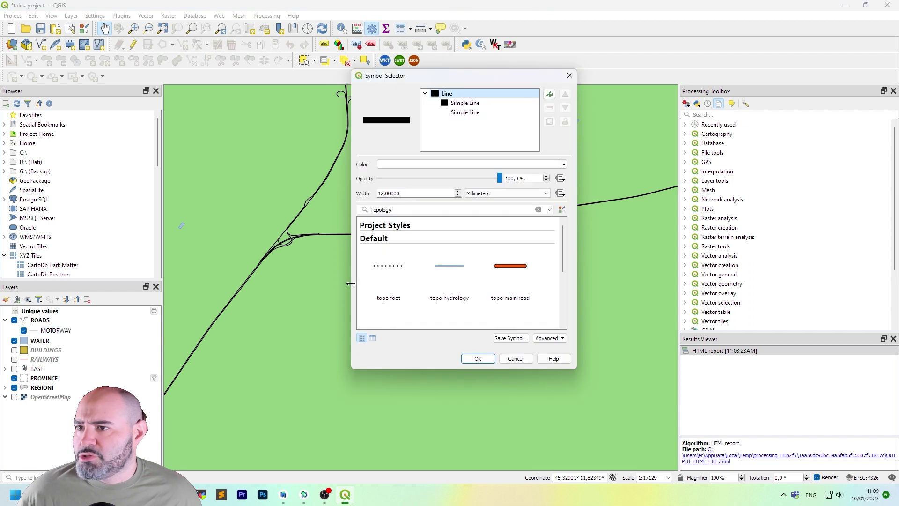
{"action": "left_click", "coordinate": [496, 104]}
{"action": "double_click", "coordinate": [460, 197]}
{"action": "type", "text": "3"}
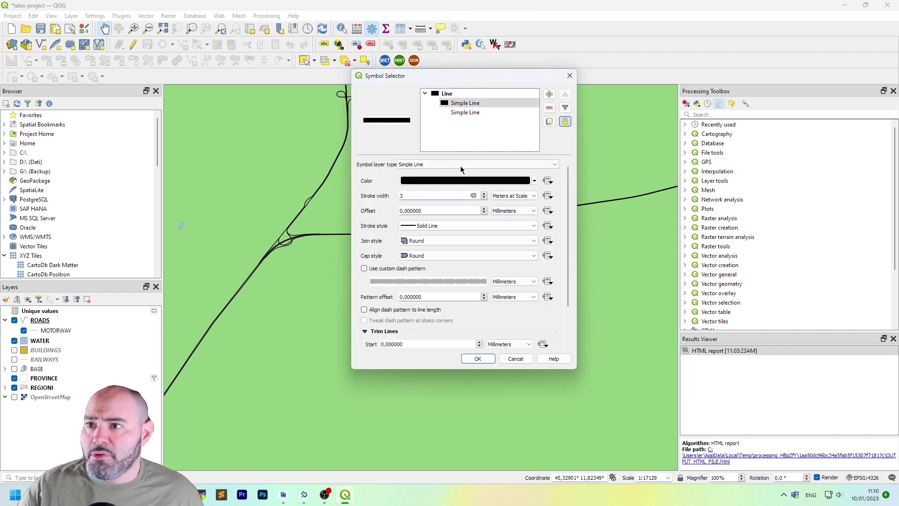
{"action": "left_click", "coordinate": [466, 112]}
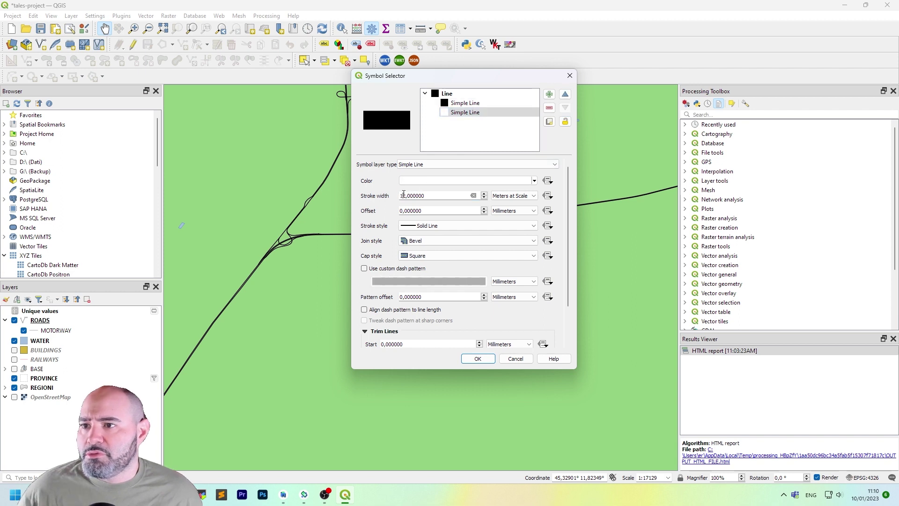
{"action": "type", "text": "36"}
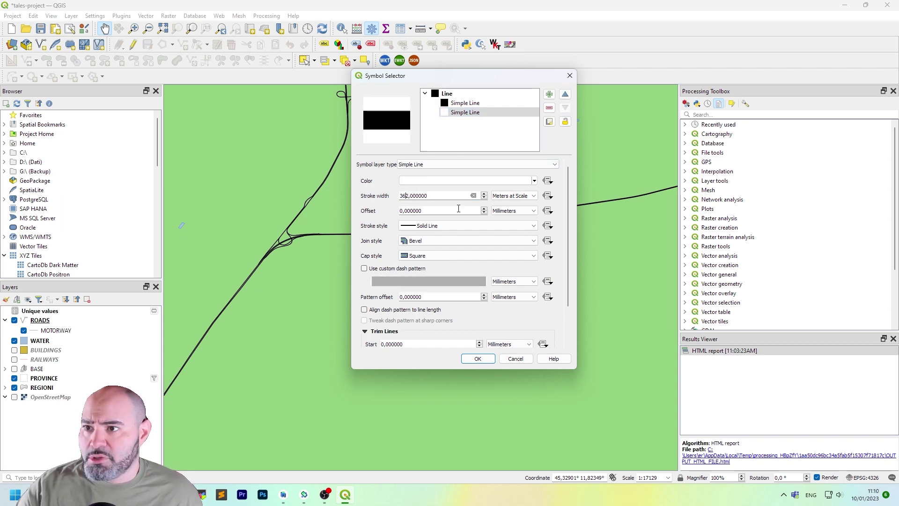
{"action": "left_click", "coordinate": [478, 358]}
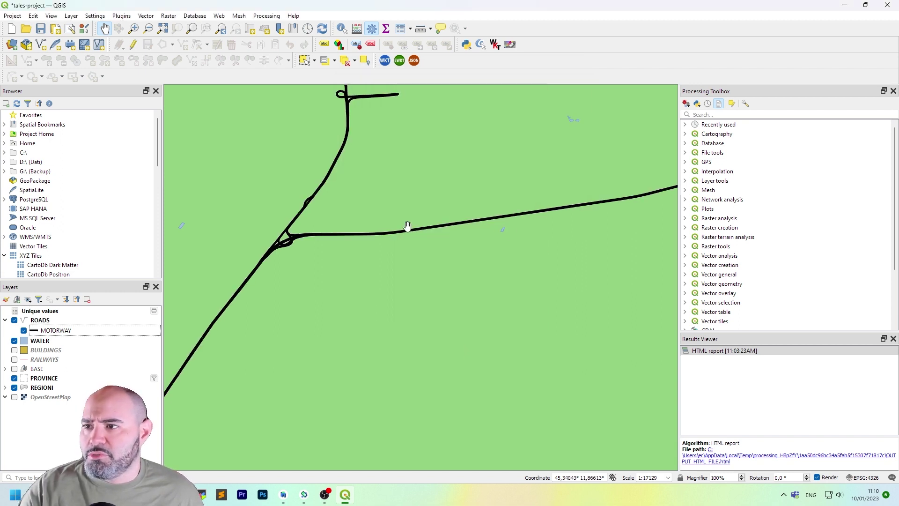
{"action": "scroll", "coordinate": [277, 200], "scroll_direction": "down", "scroll_amount": 4}
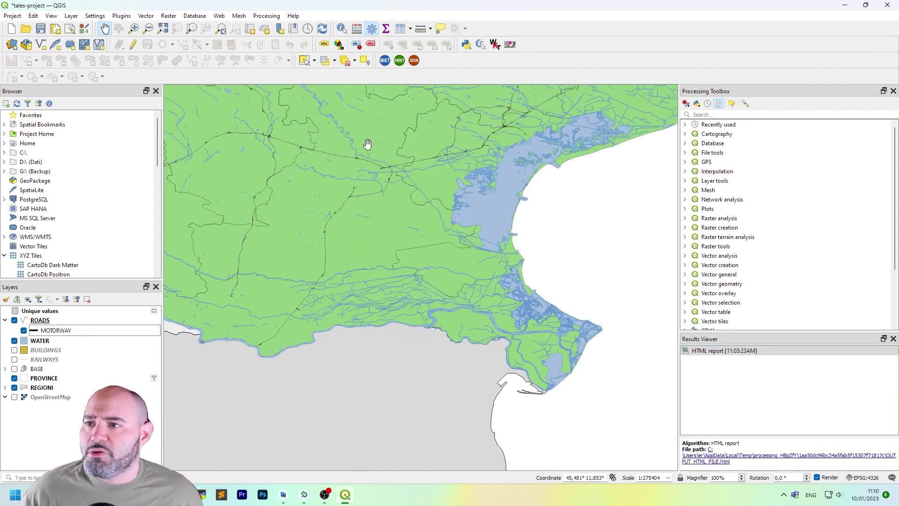
{"action": "scroll", "coordinate": [462, 168], "scroll_direction": "down", "scroll_amount": 1}
{"action": "scroll", "coordinate": [397, 177], "scroll_direction": "up", "scroll_amount": 4}
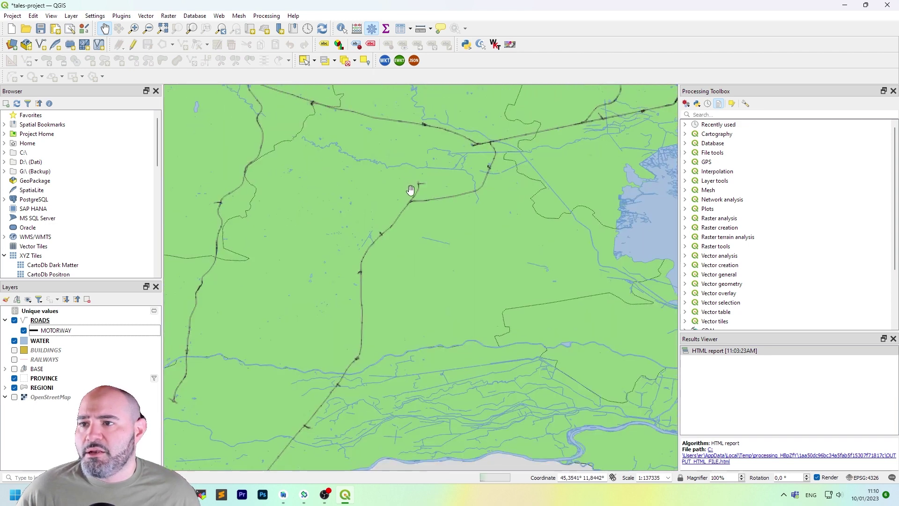
{"action": "scroll", "coordinate": [411, 205], "scroll_direction": "up", "scroll_amount": 2}
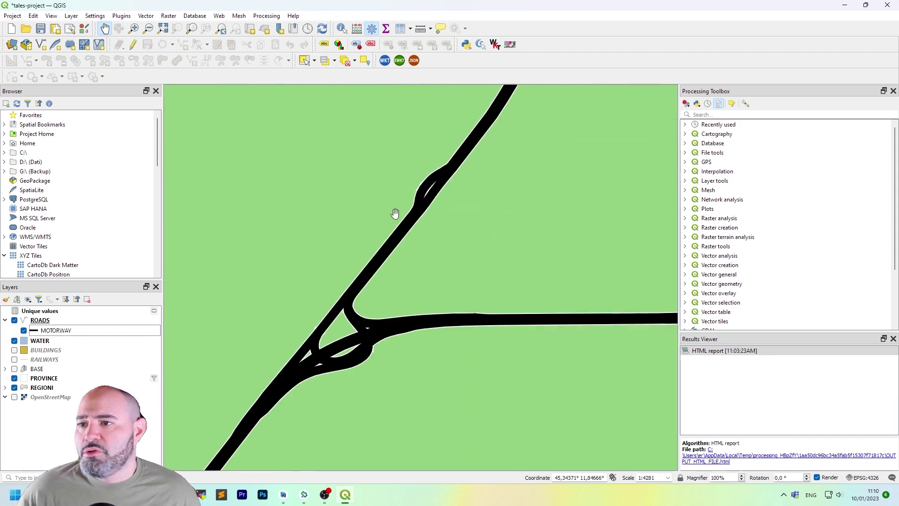
{"action": "scroll", "coordinate": [442, 199], "scroll_direction": "up", "scroll_amount": 2}
{"action": "scroll", "coordinate": [442, 189], "scroll_direction": "down", "scroll_amount": 2}
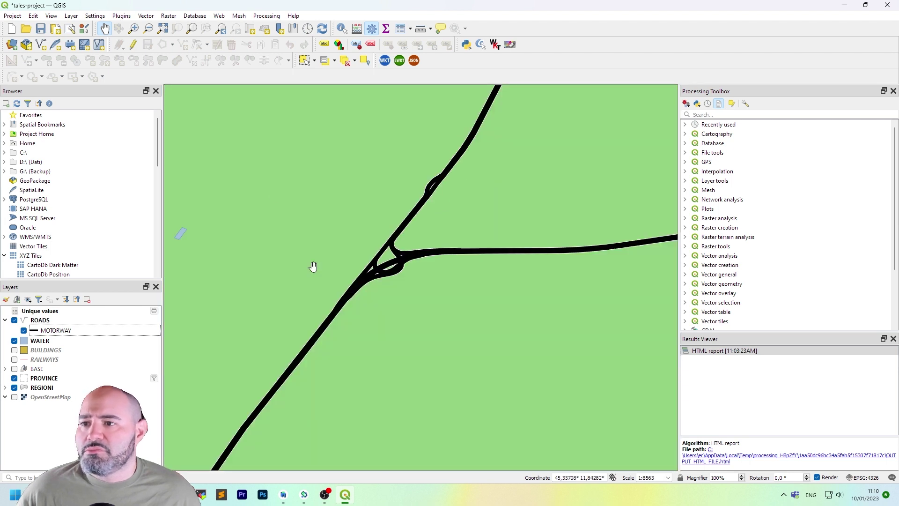
{"action": "double_click", "coordinate": [111, 334]}
{"action": "left_click", "coordinate": [569, 75]}
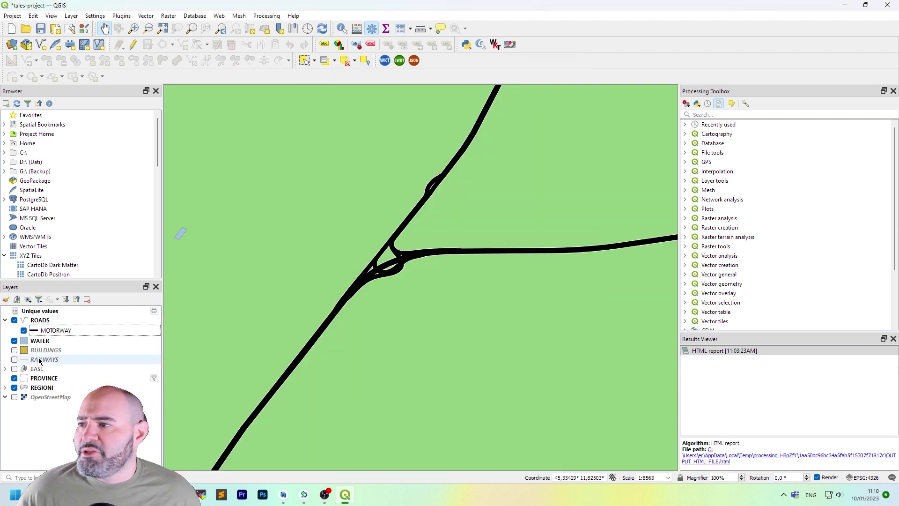
{"action": "left_click", "coordinate": [90, 313]}
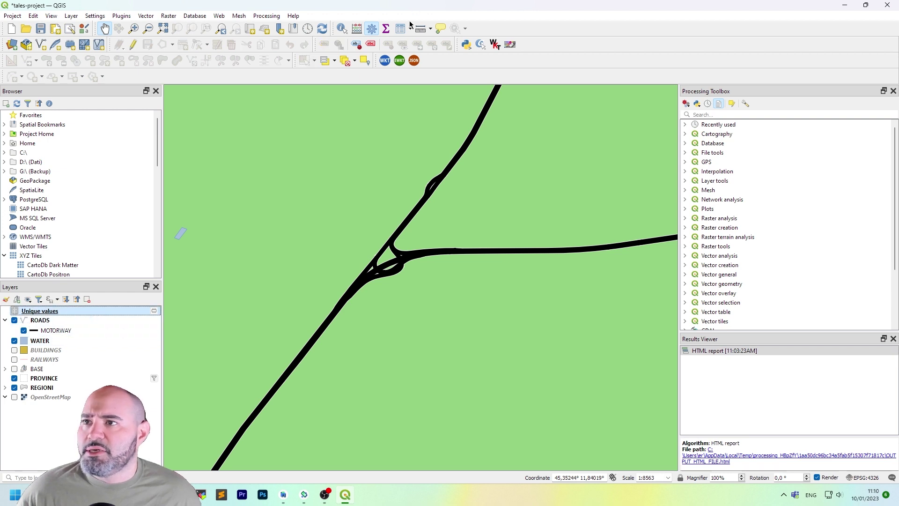
{"action": "left_click", "coordinate": [400, 28]}
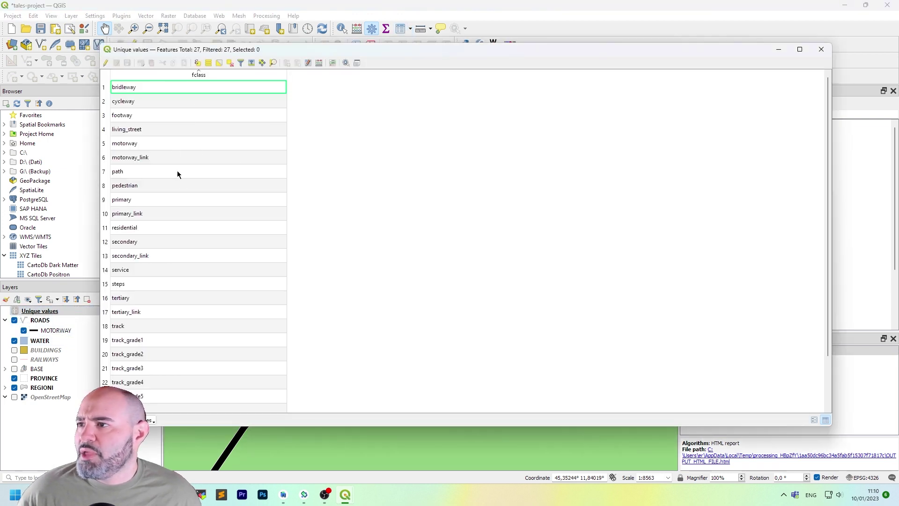
{"action": "left_click", "coordinate": [214, 201]}
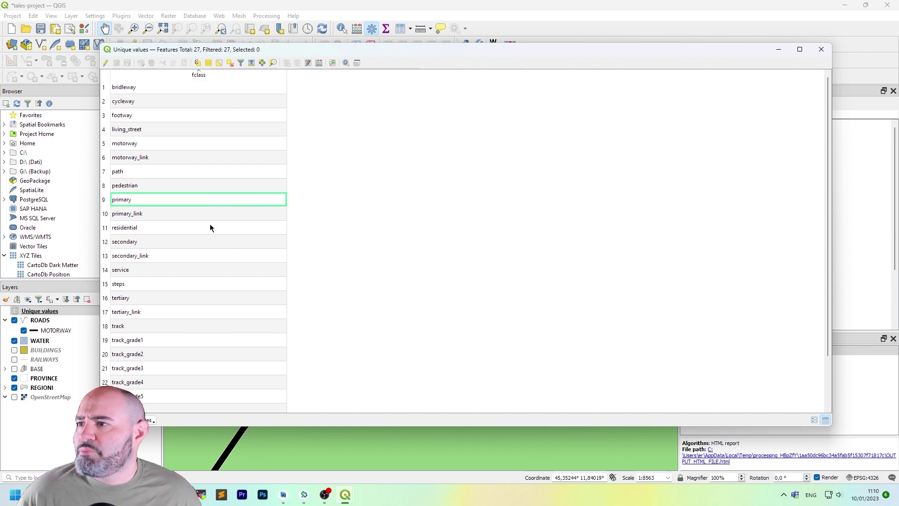
{"action": "left_click", "coordinate": [829, 49]}
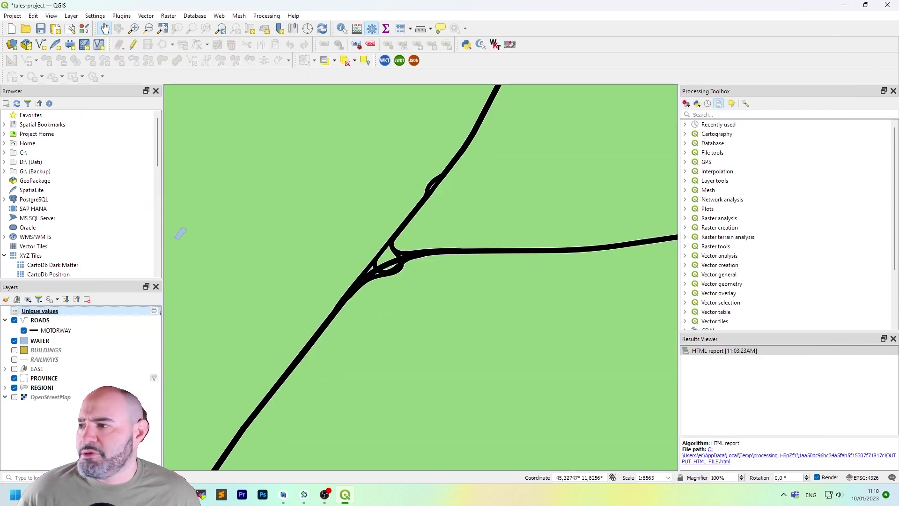
{"action": "left_click", "coordinate": [93, 322]}
- Open the ROADS symbology and copy the MOTORWAY rule's symbol
{"action": "double_click", "coordinate": [94, 322]}
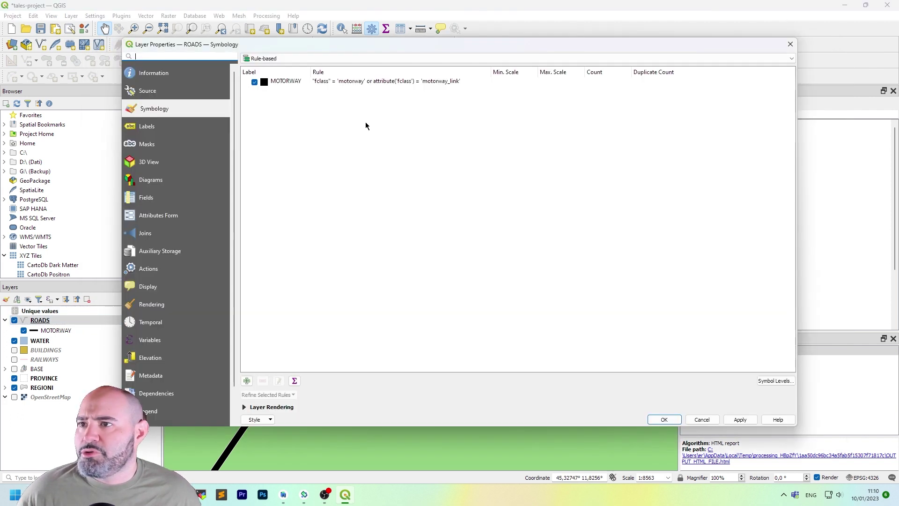
{"action": "right_click", "coordinate": [384, 84]}
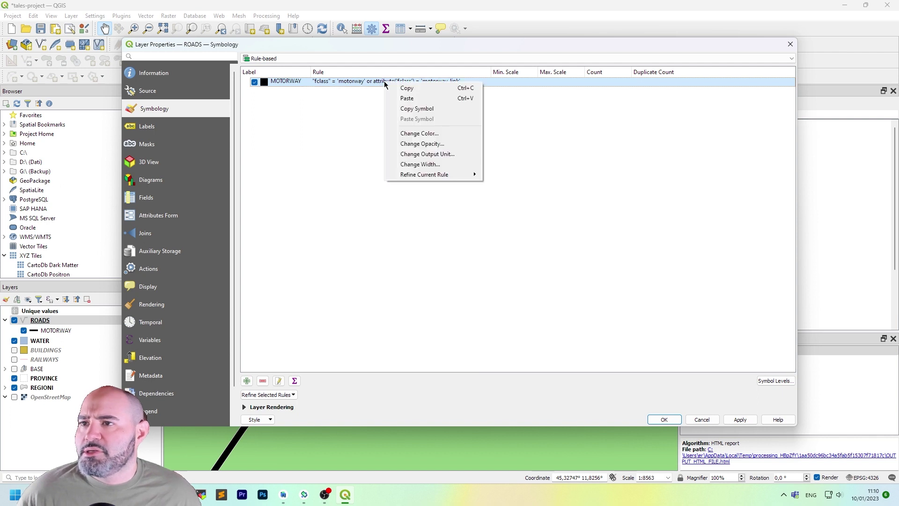
{"action": "left_click", "coordinate": [416, 108]}
{"action": "right_click", "coordinate": [385, 146]}
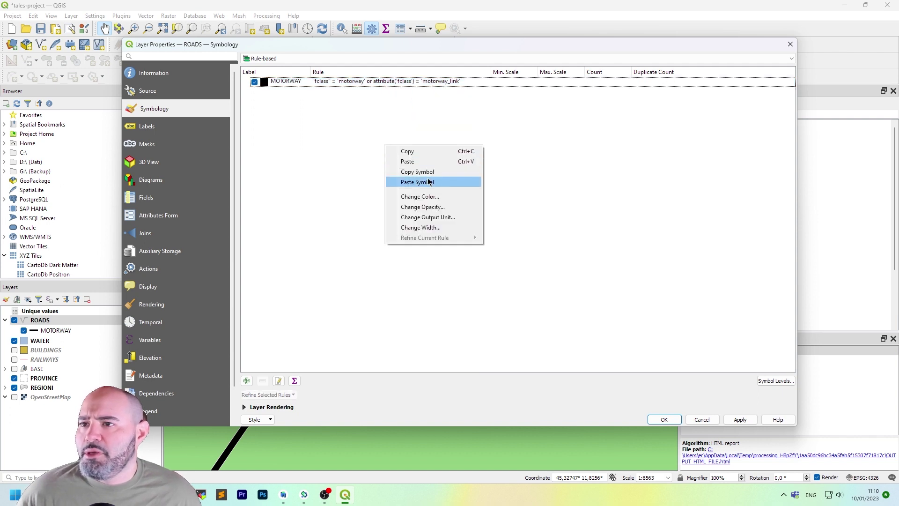
{"action": "left_click", "coordinate": [342, 194]}
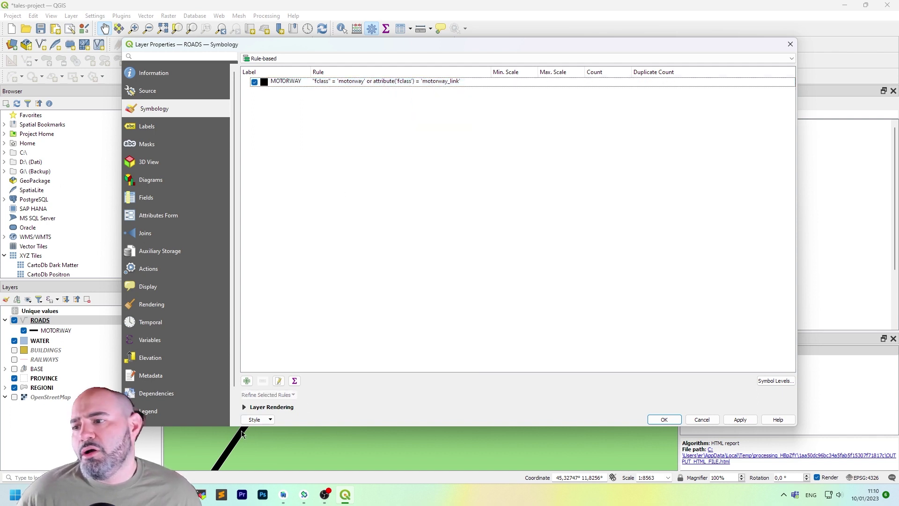
- Add a new empty rule, then cancel it and delete the empty no-filter rule
{"action": "left_click", "coordinate": [247, 381]}
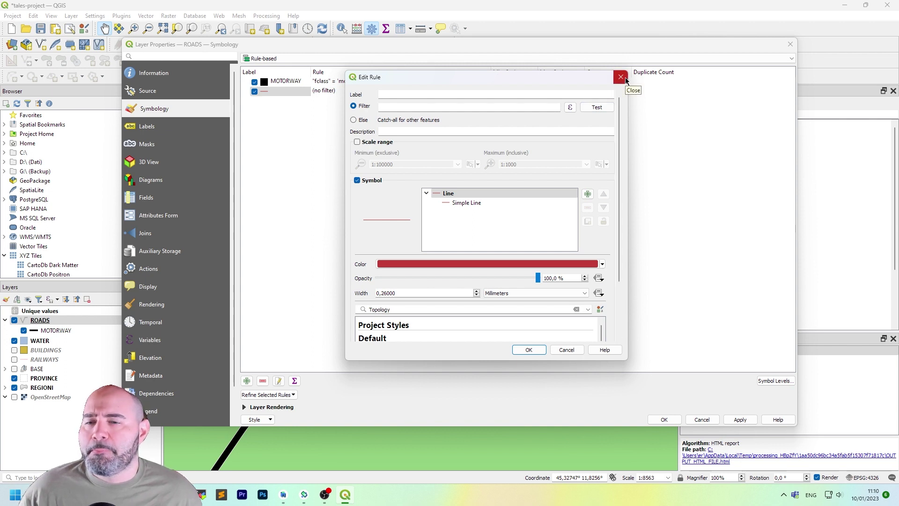
{"action": "left_click", "coordinate": [621, 77]}
{"action": "left_click", "coordinate": [353, 91]}
{"action": "key", "text": "Delete"}
- Copy the whole MOTORWAY rule and paste a duplicate into the rule list
{"action": "right_click", "coordinate": [356, 83]}
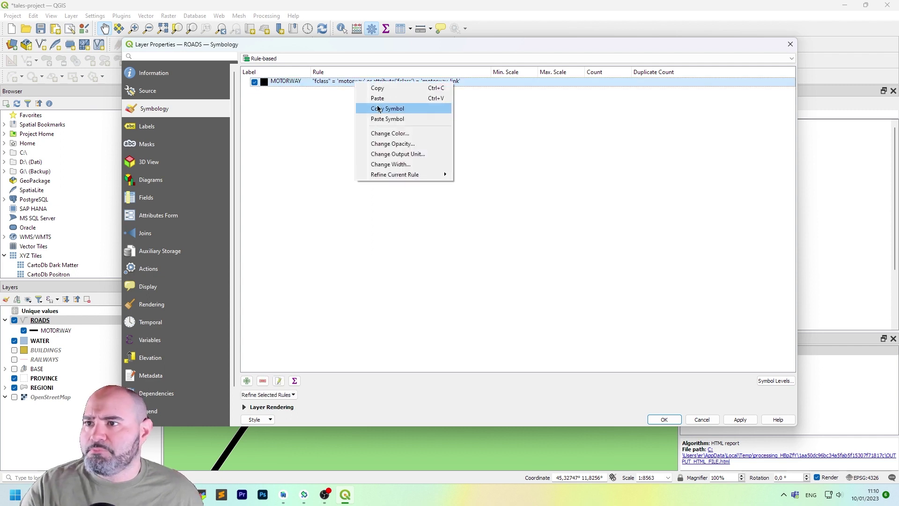
{"action": "left_click", "coordinate": [378, 109]}
{"action": "right_click", "coordinate": [330, 155]}
{"action": "left_click", "coordinate": [374, 196]}
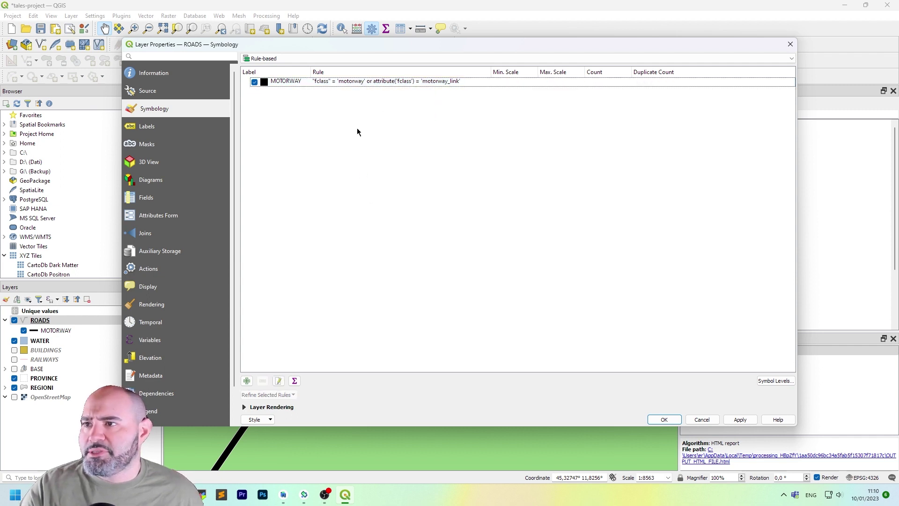
{"action": "right_click", "coordinate": [395, 108]}
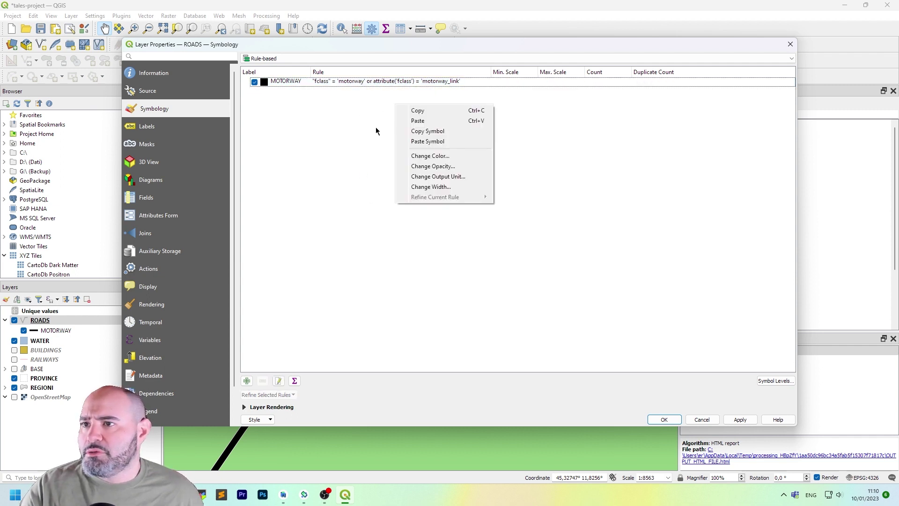
{"action": "left_click", "coordinate": [436, 113]}
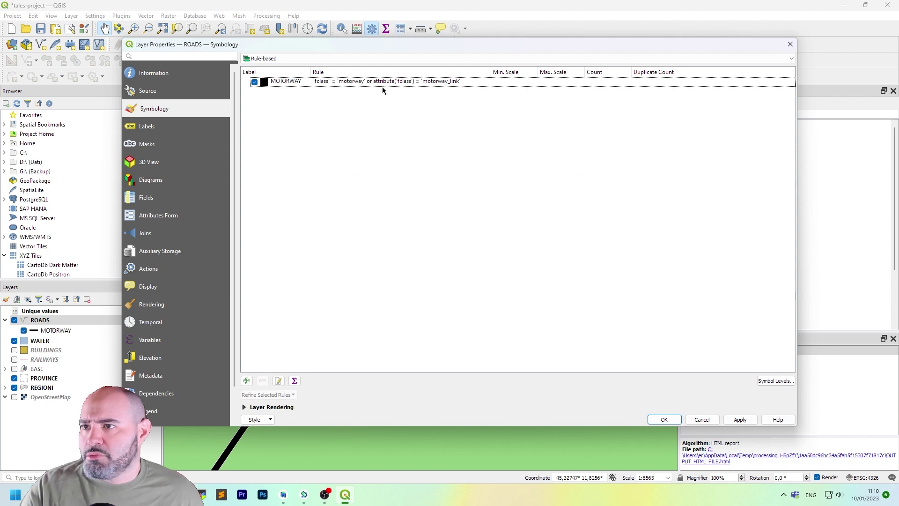
{"action": "left_click", "coordinate": [384, 83]}
{"action": "right_click", "coordinate": [386, 80]}
{"action": "left_click", "coordinate": [401, 84]}
{"action": "right_click", "coordinate": [370, 122]}
{"action": "left_click", "coordinate": [388, 133]}
- Label the duplicate rule PRIMARY and change its filter to primary and primary_link
{"action": "double_click", "coordinate": [396, 91]}
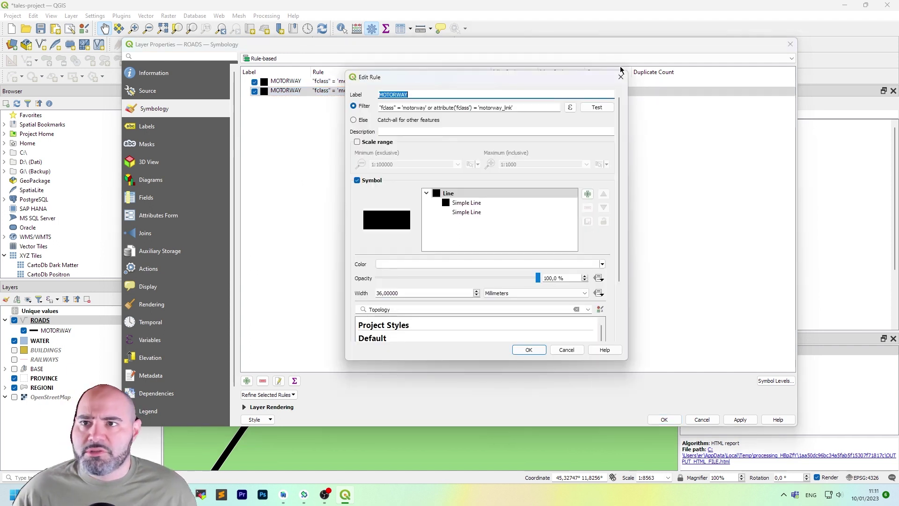
{"action": "type", "text": "PRIMARY"}
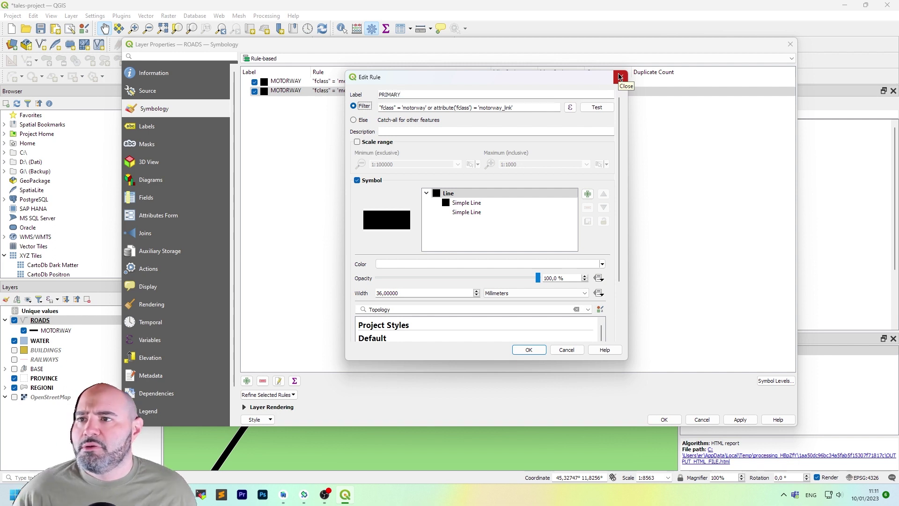
{"action": "key", "text": "Tab"}
{"action": "left_click", "coordinate": [418, 108]}
{"action": "type", "text": "primary"}
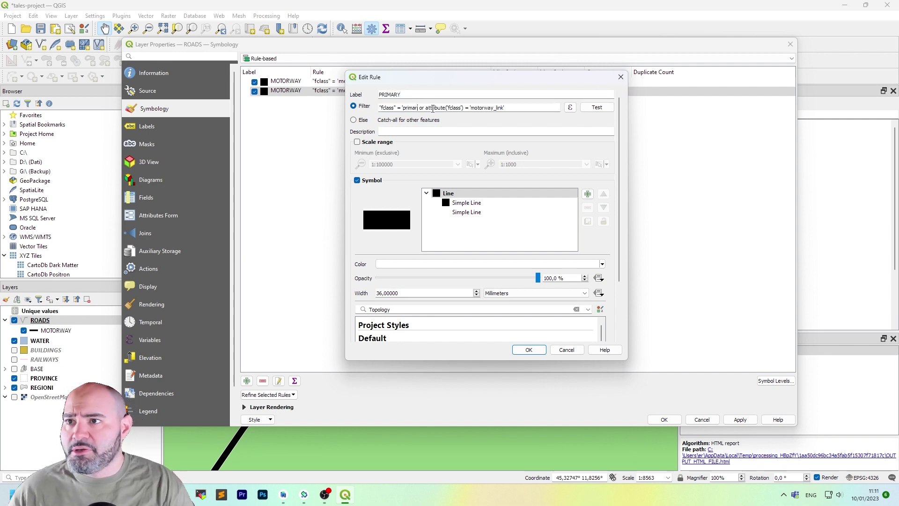
{"action": "double_click", "coordinate": [489, 108]}
{"action": "type", "text": "primary_lin"}
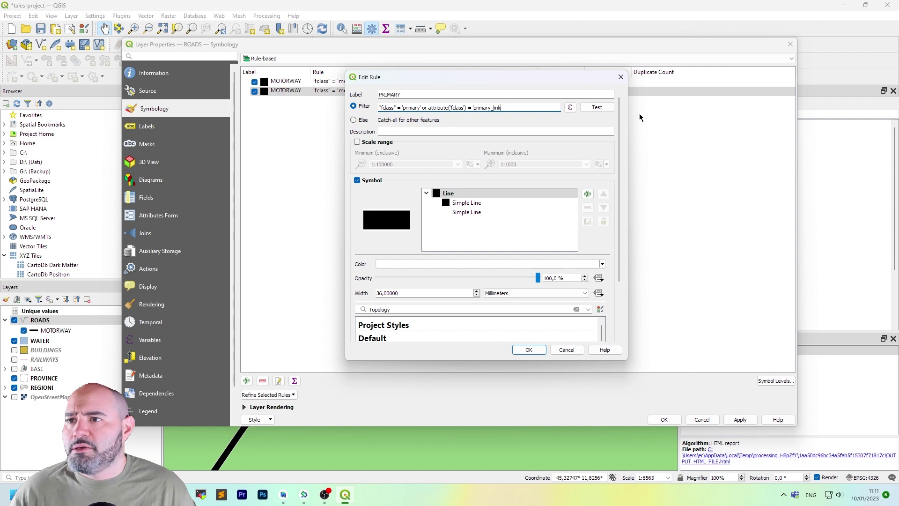
- Set the PRIMARY symbol's overall width to 24 and confirm the rule
{"action": "left_click", "coordinate": [514, 193]}
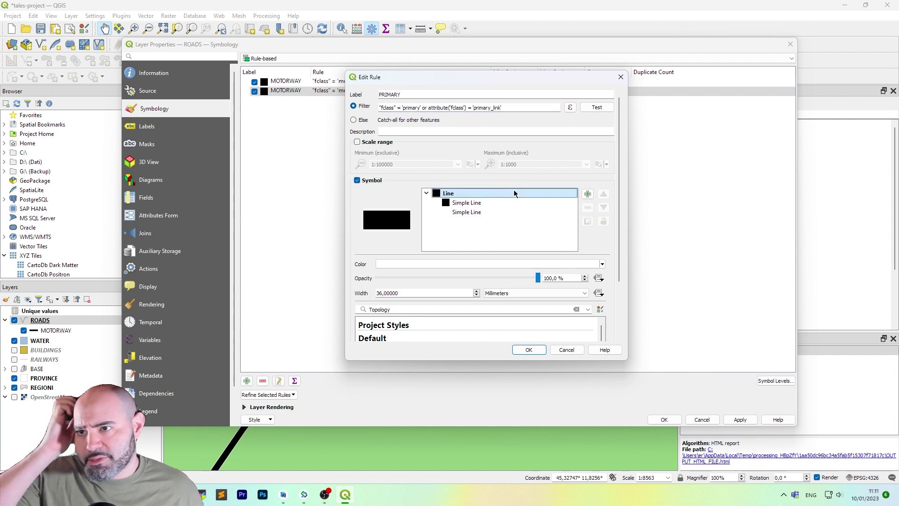
{"action": "left_click", "coordinate": [519, 202]}
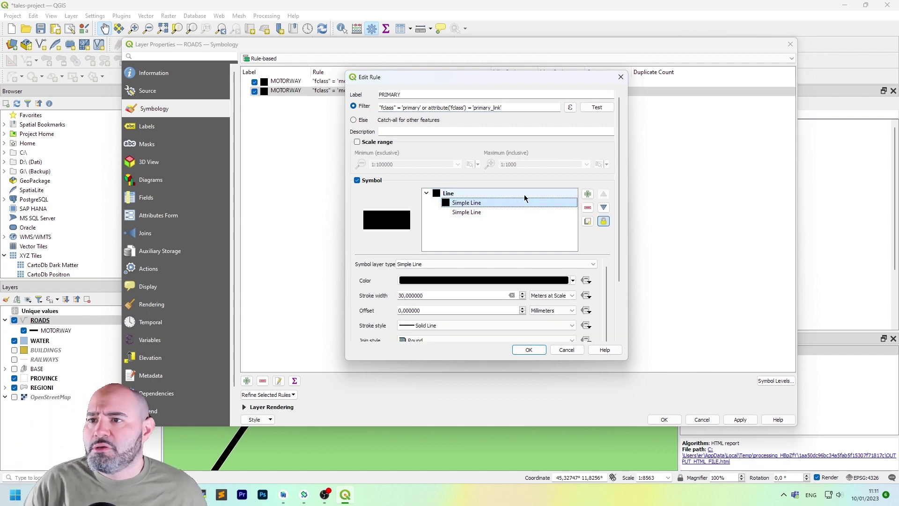
{"action": "left_click", "coordinate": [524, 194]}
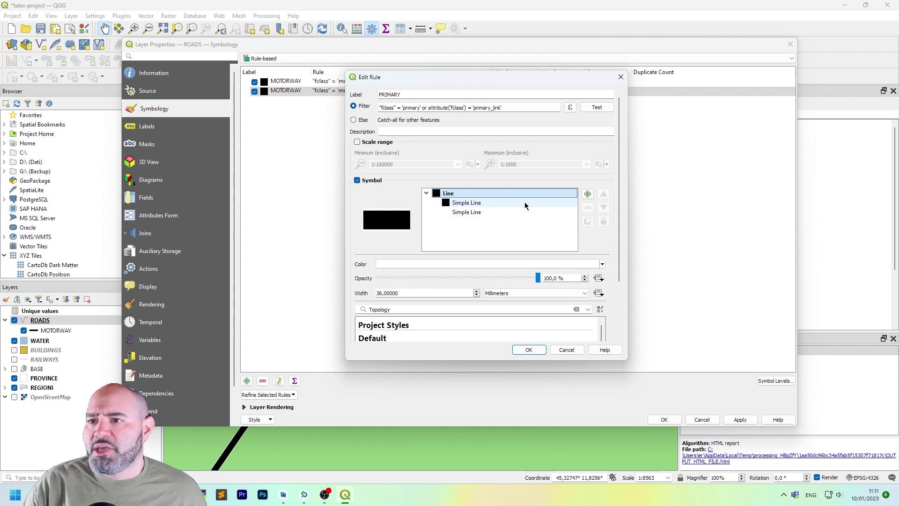
{"action": "left_click", "coordinate": [523, 212]}
{"action": "left_click", "coordinate": [527, 195]}
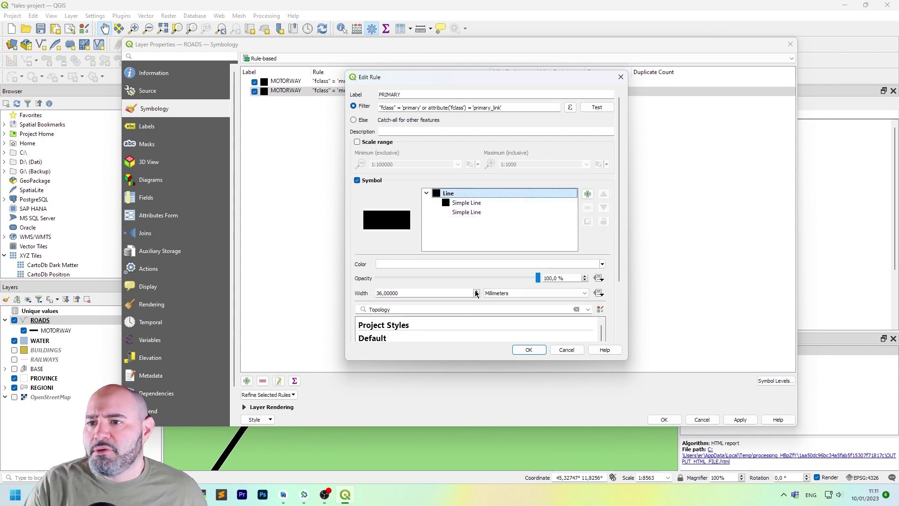
{"action": "left_click", "coordinate": [532, 203]}
{"action": "left_click", "coordinate": [532, 214]}
{"action": "left_click", "coordinate": [531, 202]}
{"action": "left_click", "coordinate": [527, 196]}
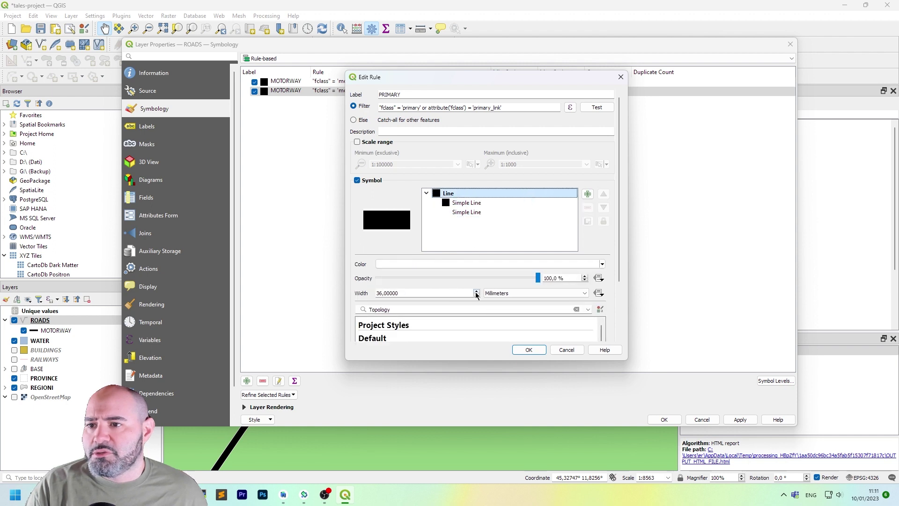
{"action": "left_click", "coordinate": [462, 292]}
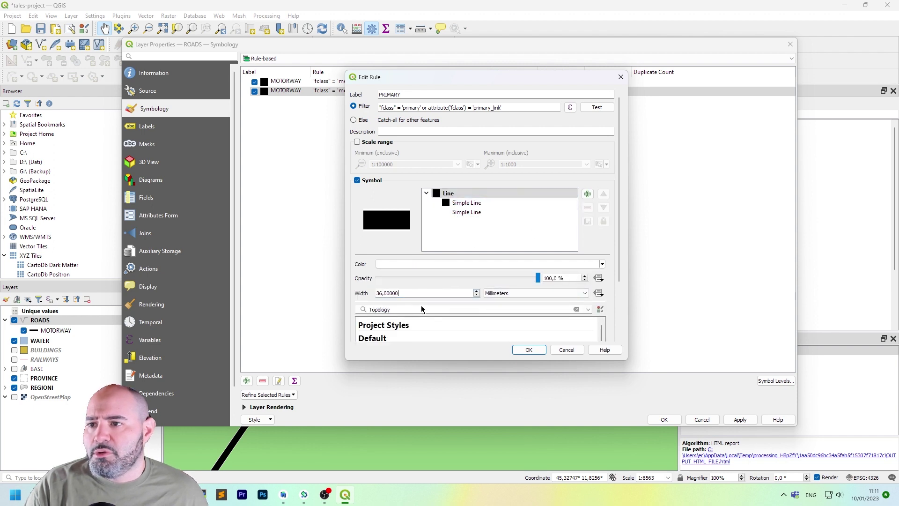
{"action": "type", "text": "24"}
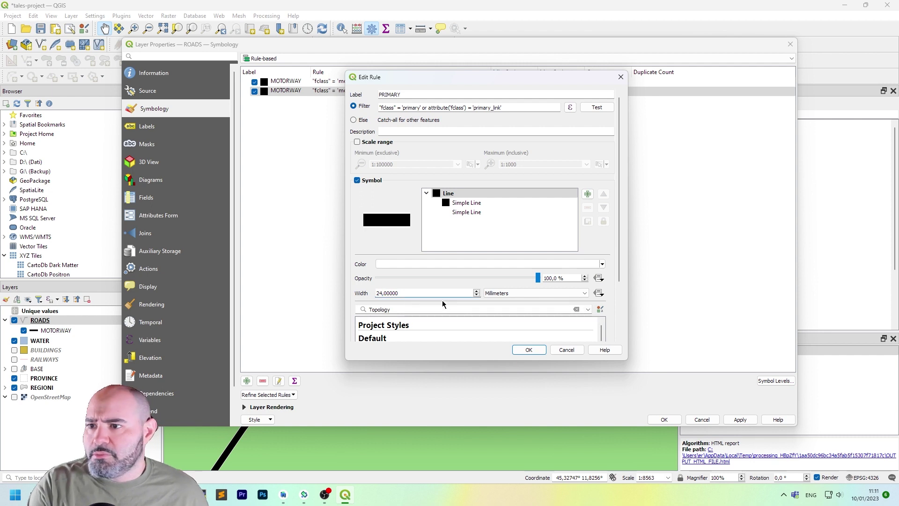
{"action": "left_click", "coordinate": [531, 350]}
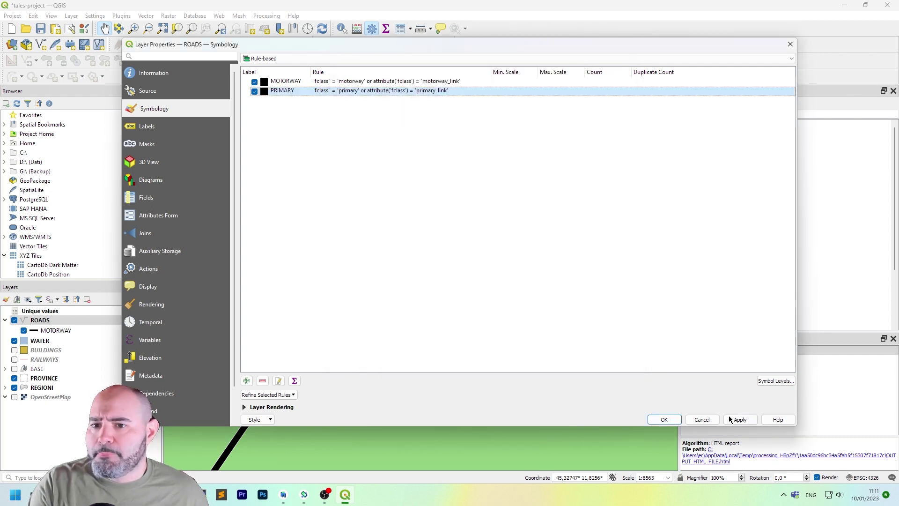
- Recolour the PRIMARY symbol's first simple line from black to dark grey
{"action": "double_click", "coordinate": [279, 92]}
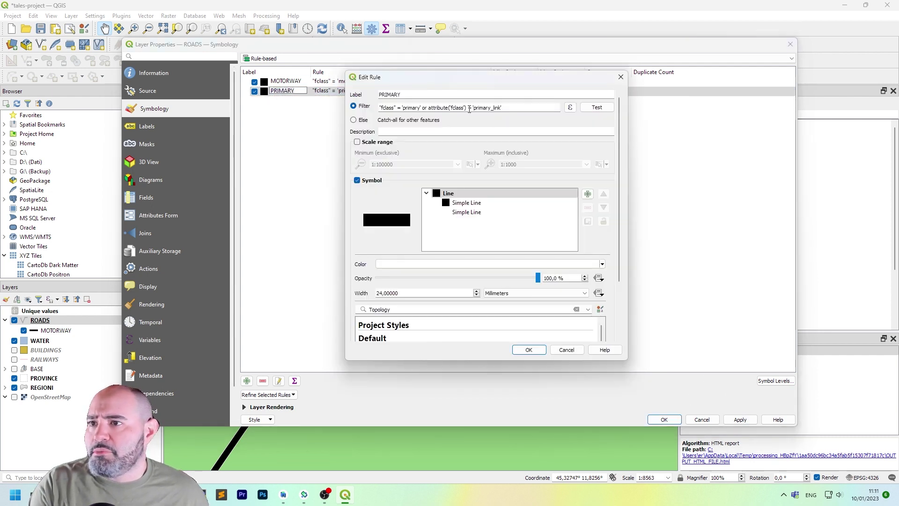
{"action": "left_click", "coordinate": [468, 202]}
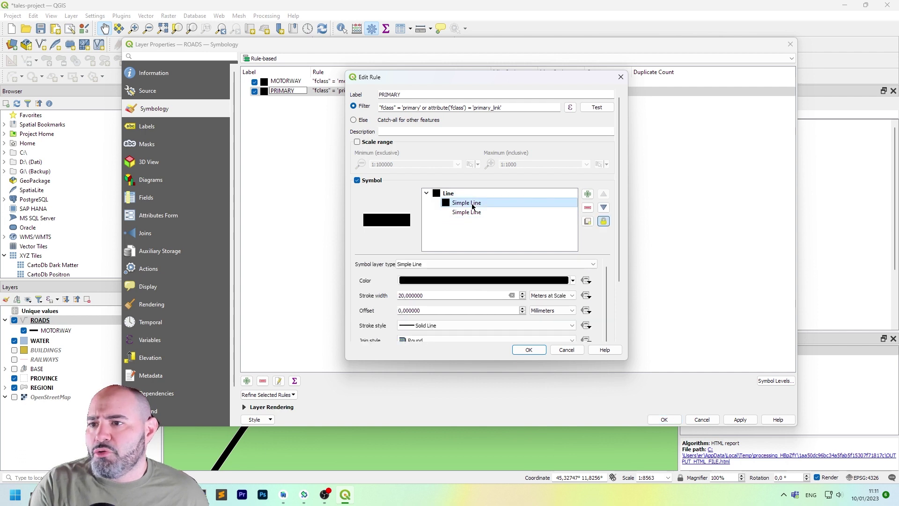
{"action": "left_click", "coordinate": [573, 281]}
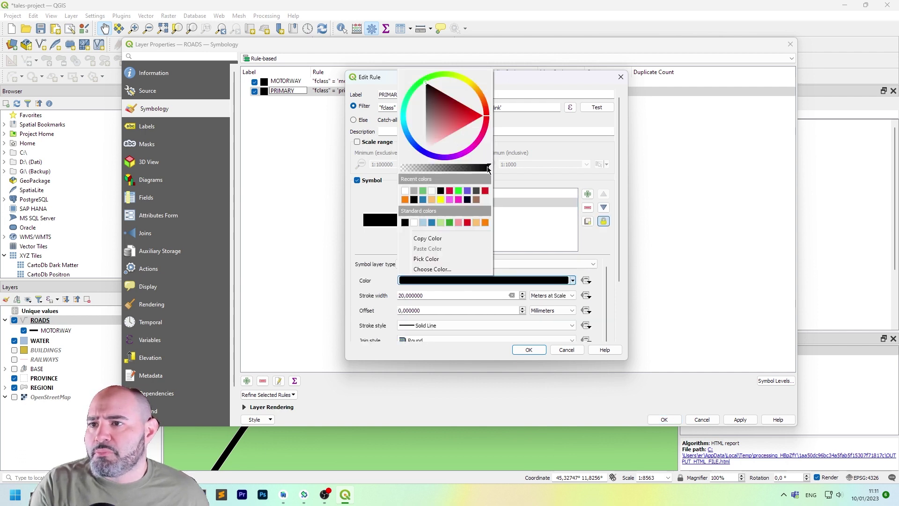
{"action": "left_click_drag", "start_coordinate": [426, 89], "coordinate": [420, 104]}
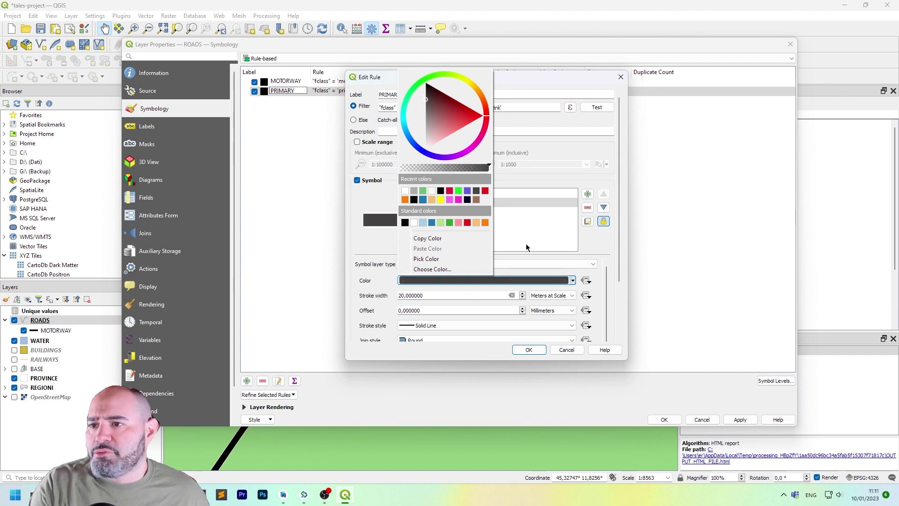
{"action": "left_click", "coordinate": [560, 249]}
{"action": "left_click", "coordinate": [529, 349]}
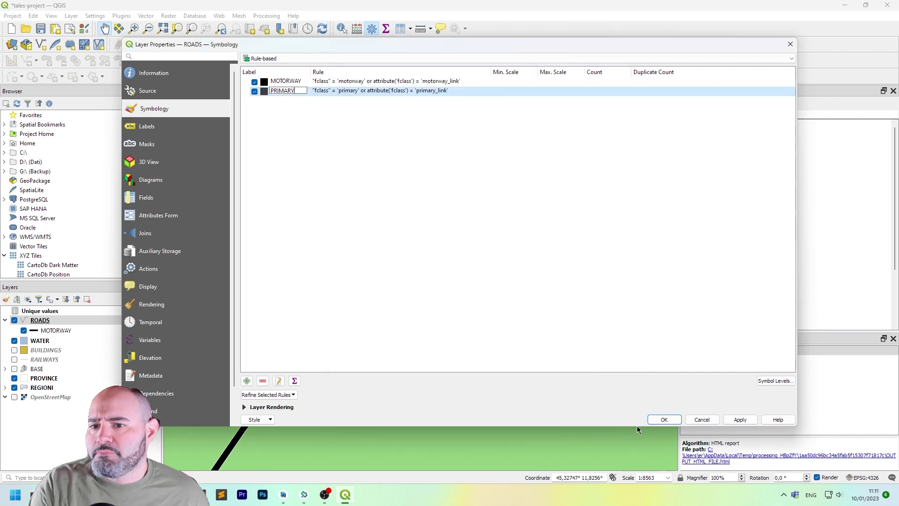
{"action": "left_click", "coordinate": [663, 419]}
{"action": "scroll", "coordinate": [289, 166], "scroll_direction": "down", "scroll_amount": 2}
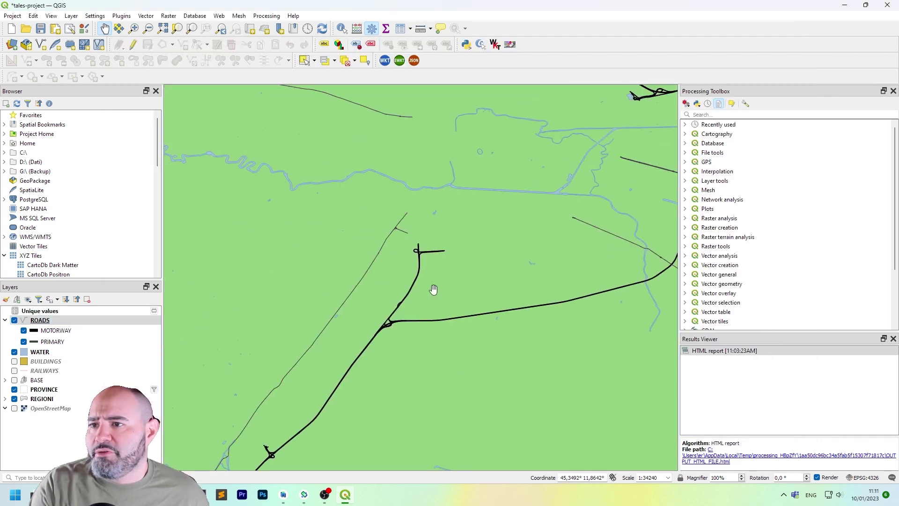
{"action": "scroll", "coordinate": [426, 195], "scroll_direction": "down", "scroll_amount": 2}
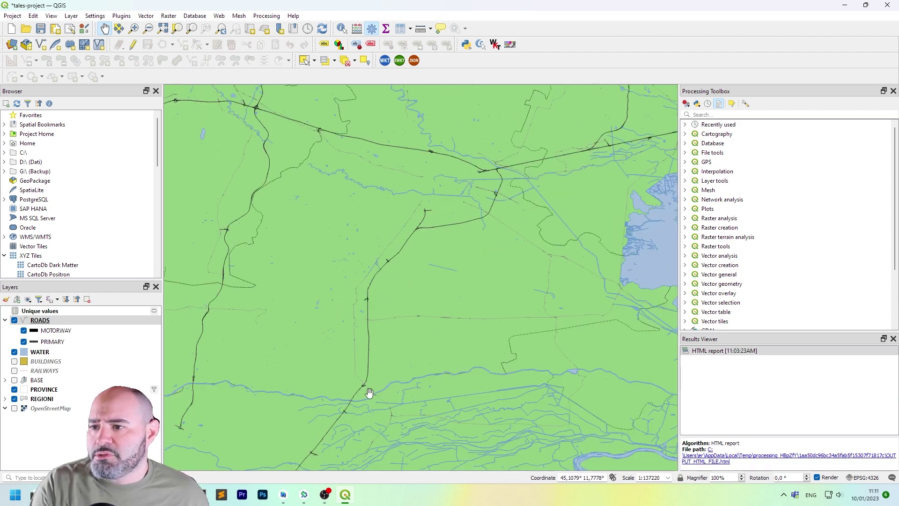
{"action": "scroll", "coordinate": [367, 393], "scroll_direction": "up", "scroll_amount": 4}
{"action": "scroll", "coordinate": [322, 248], "scroll_direction": "up", "scroll_amount": 3}
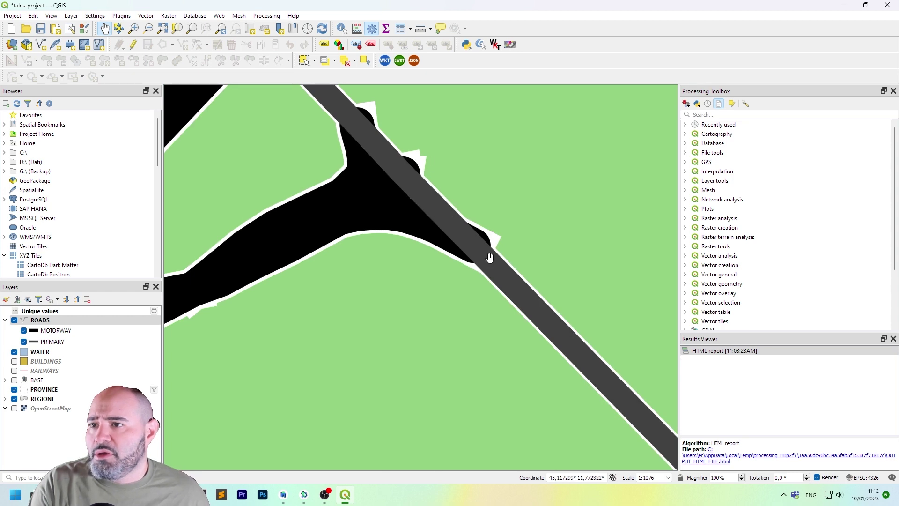
{"action": "scroll", "coordinate": [447, 243], "scroll_direction": "down", "scroll_amount": 2}
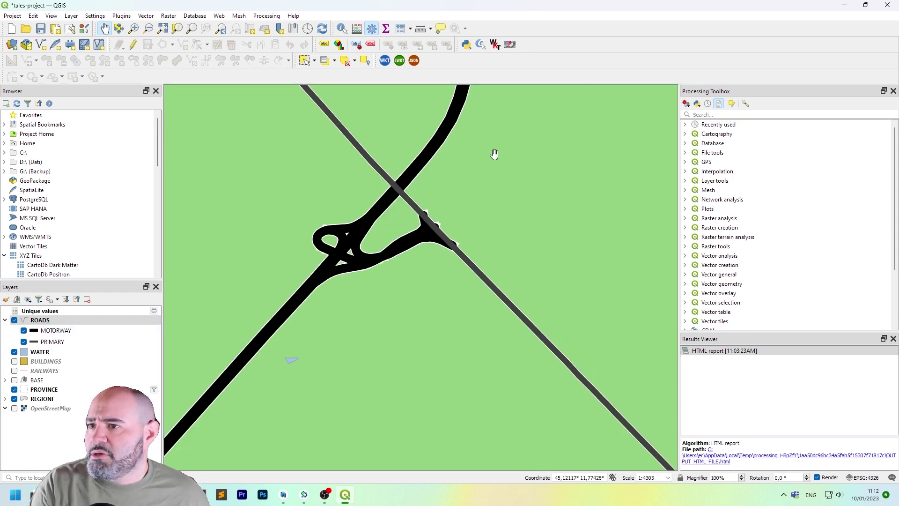
- Open the ROADS layer's symbology rules after dismissing the MOTORWAY symbol editor
{"action": "double_click", "coordinate": [84, 332]}
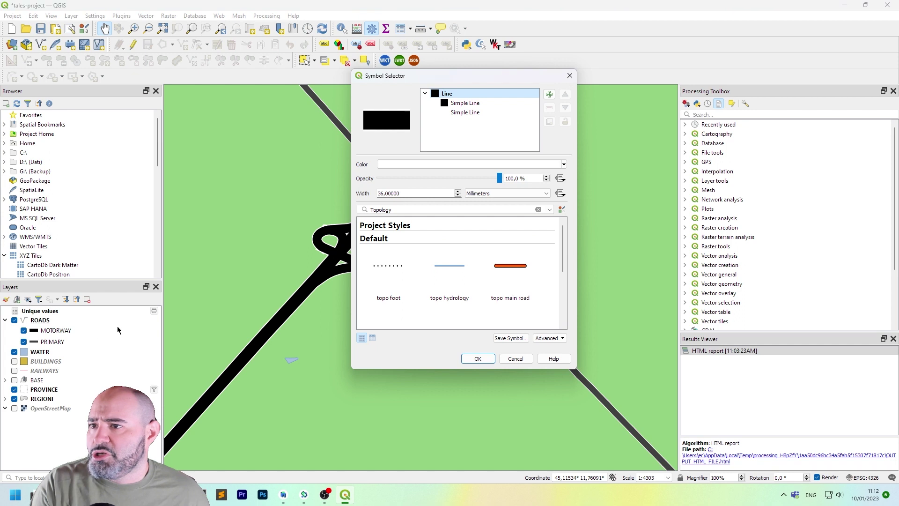
{"action": "left_click", "coordinate": [570, 75]}
{"action": "left_click", "coordinate": [70, 322]}
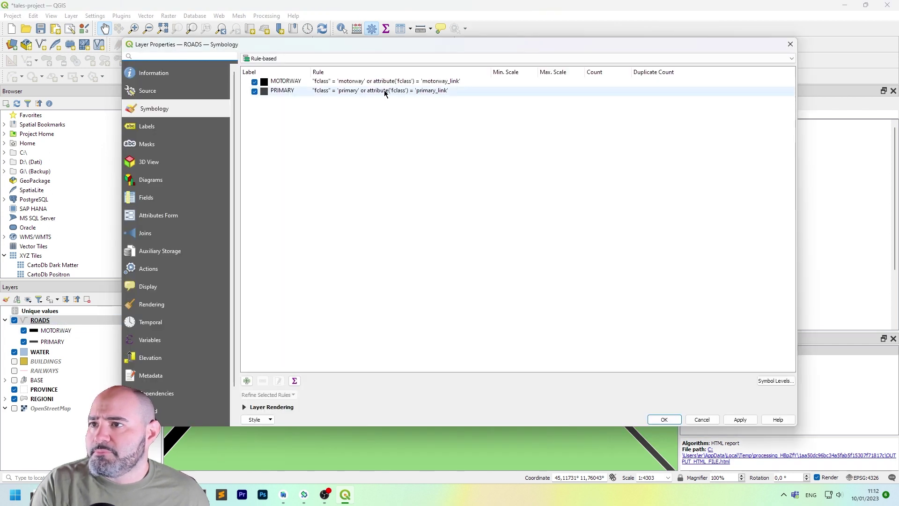
{"action": "left_click", "coordinate": [388, 90]}
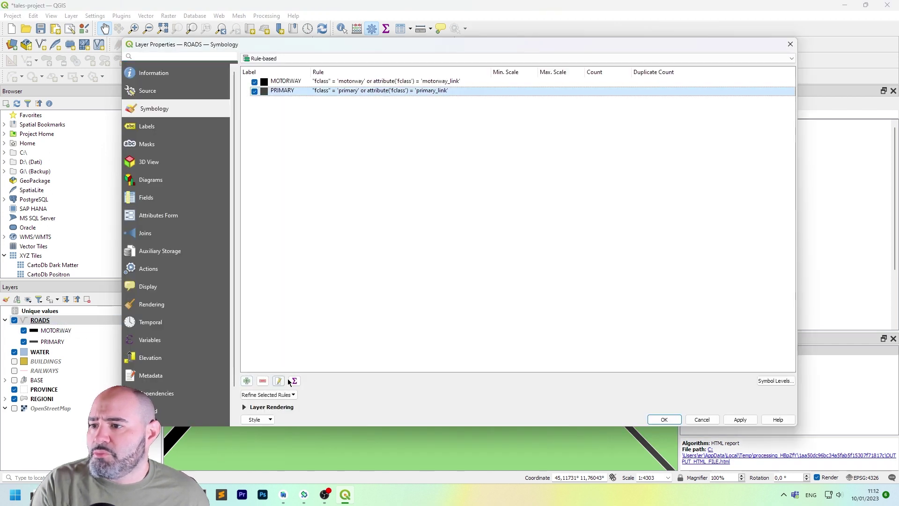
- Move the MOTORWAY rule below PRIMARY and apply the new rule order
{"action": "left_click", "coordinate": [363, 81]}
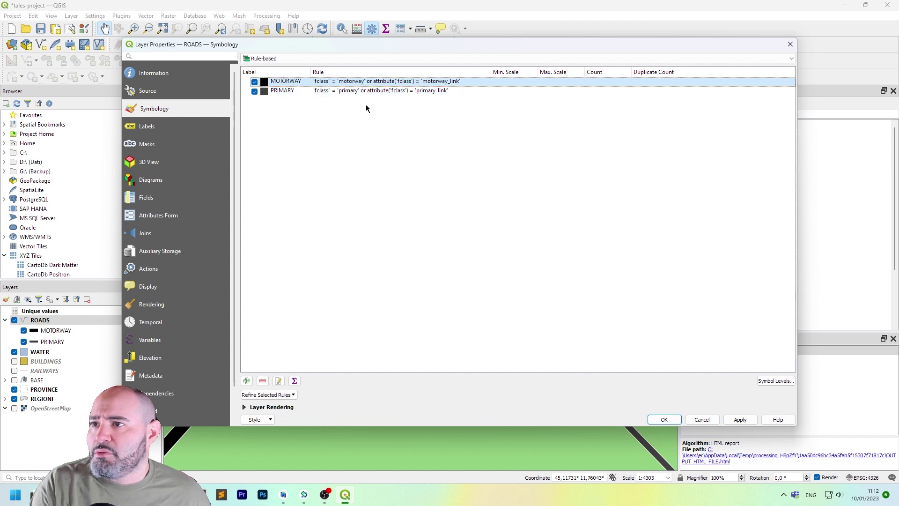
{"action": "right_click", "coordinate": [373, 90]}
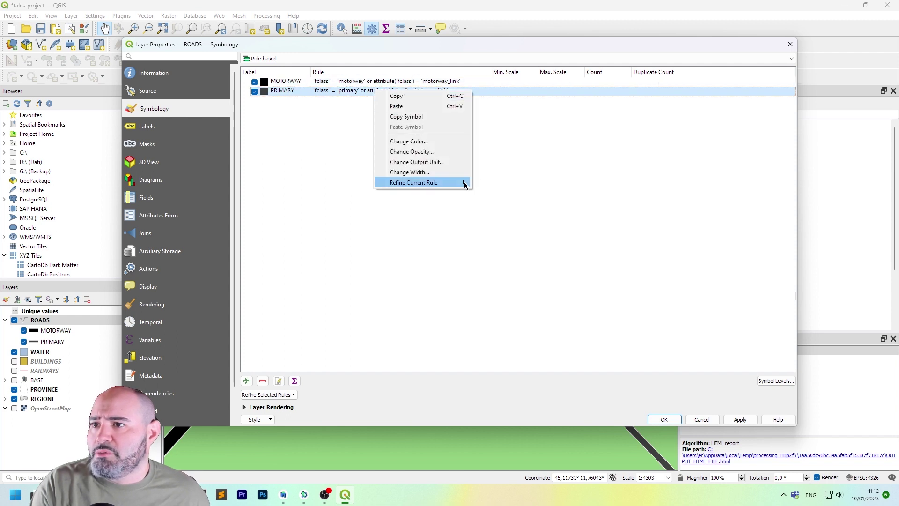
{"action": "mouse_move", "coordinate": [465, 185]}
{"action": "left_click", "coordinate": [388, 270]}
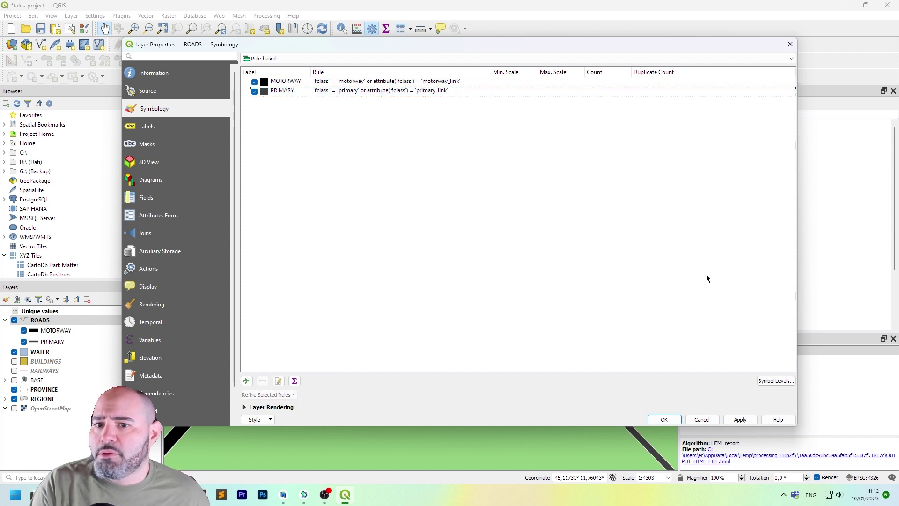
{"action": "left_click_drag", "start_coordinate": [671, 82], "coordinate": [621, 111]}
{"action": "left_click", "coordinate": [740, 419]}
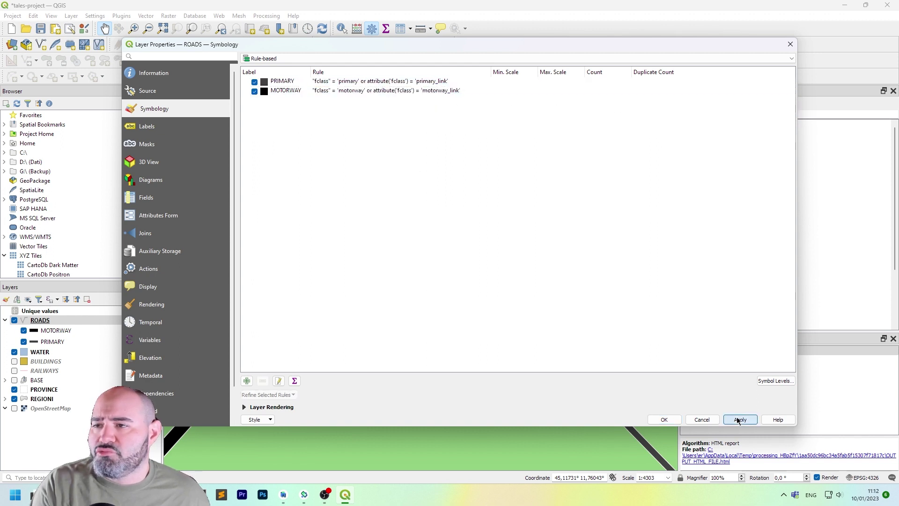
- Close Layer Properties, zoom the map in, and reopen the ROADS layer properties
{"action": "left_click_drag", "start_coordinate": [447, 47], "coordinate": [456, 13]}
{"action": "left_click", "coordinate": [657, 382]}
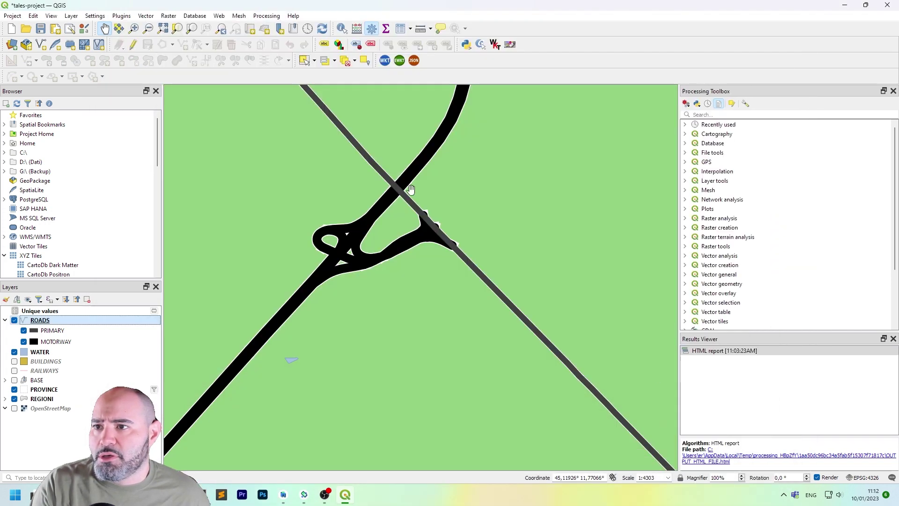
{"action": "scroll", "coordinate": [393, 229], "scroll_direction": "up", "scroll_amount": 1}
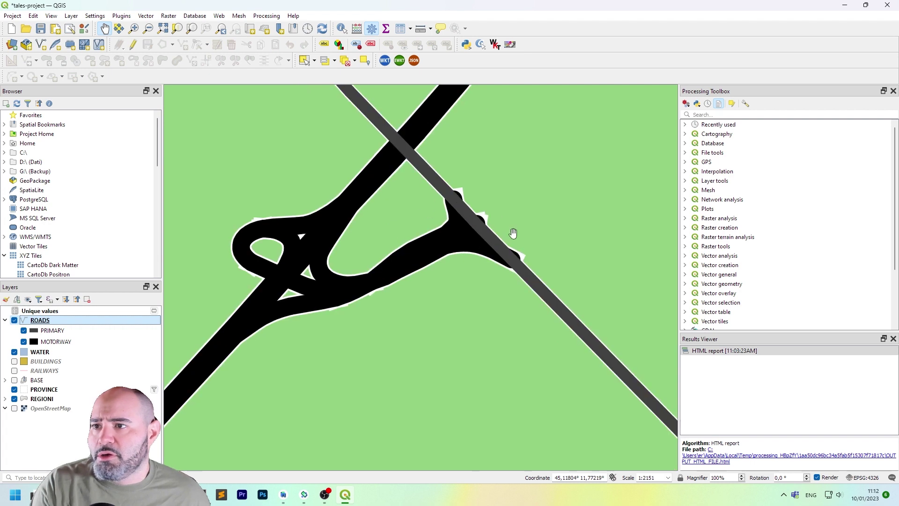
{"action": "left_click", "coordinate": [136, 341]}
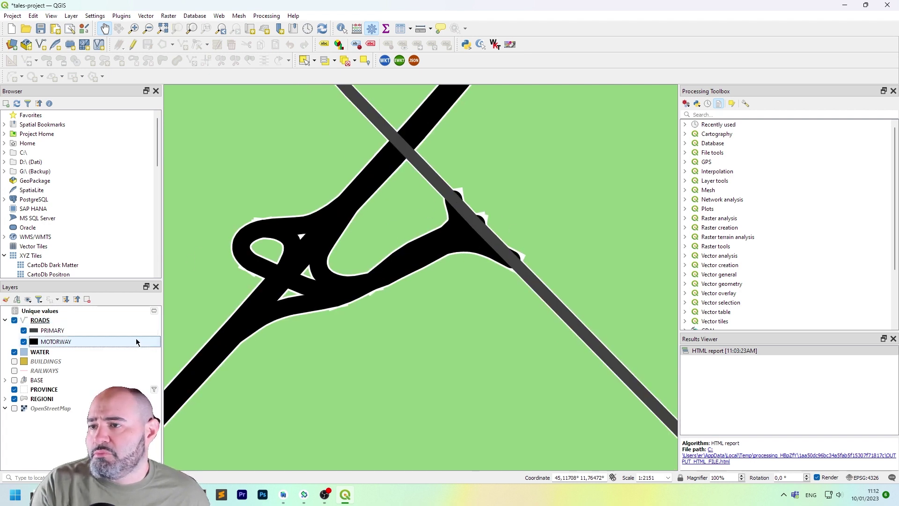
{"action": "key", "text": "Up"}
{"action": "key", "text": "Up"}
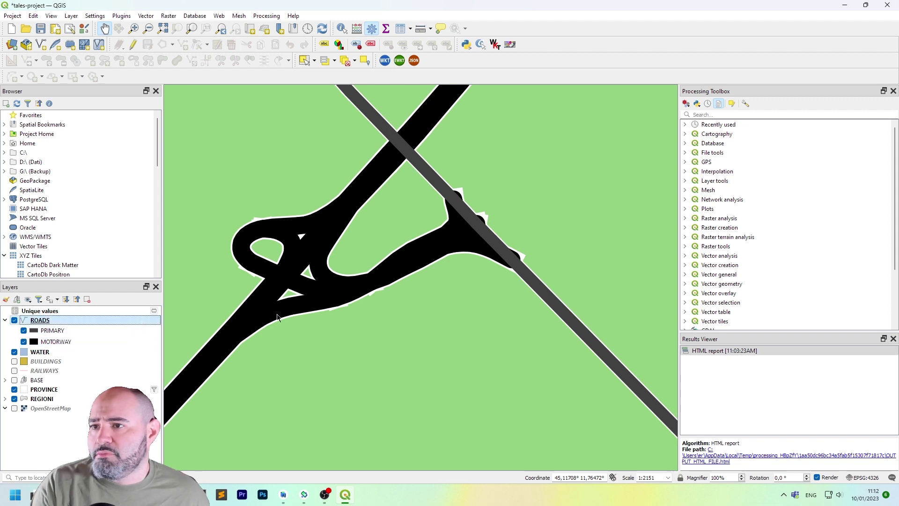
{"action": "key", "text": "Return"}
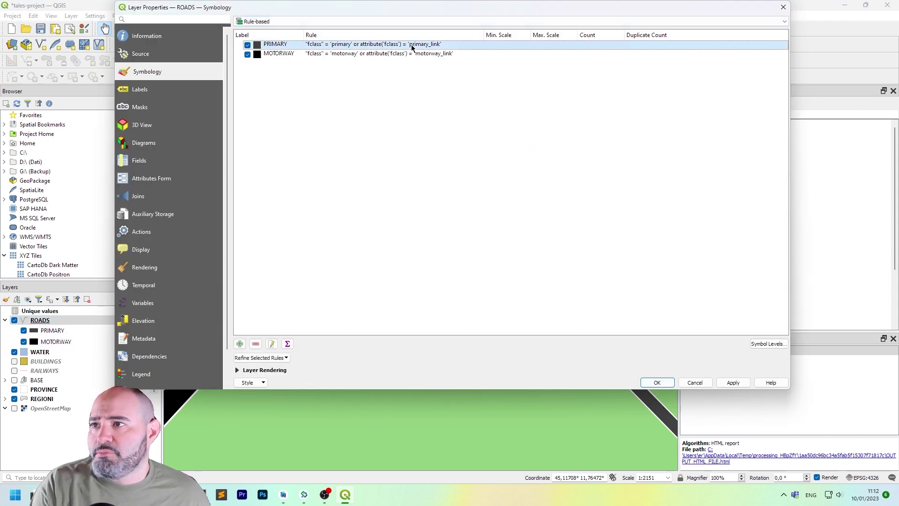
- Move PRIMARY back below MOTORWAY and paste a duplicate of the PRIMARY rule
{"action": "left_click_drag", "start_coordinate": [412, 47], "coordinate": [411, 61]}
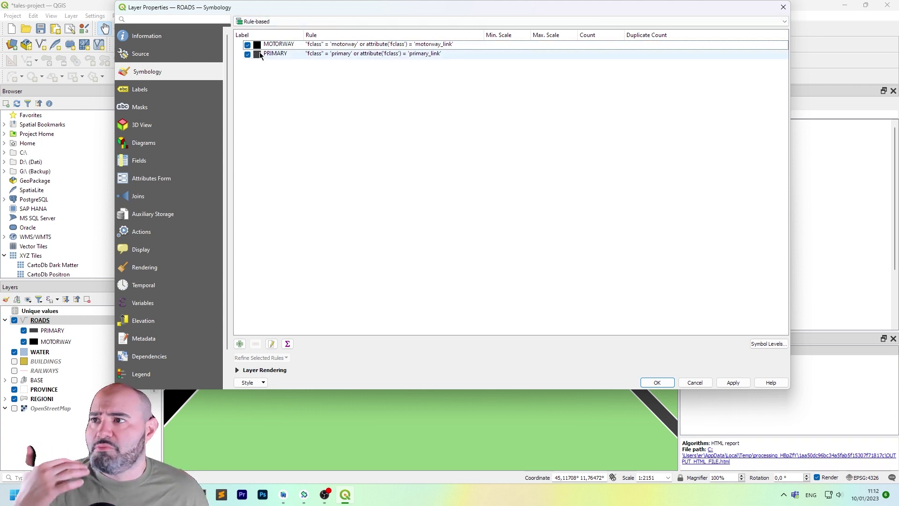
{"action": "left_click", "coordinate": [380, 54]}
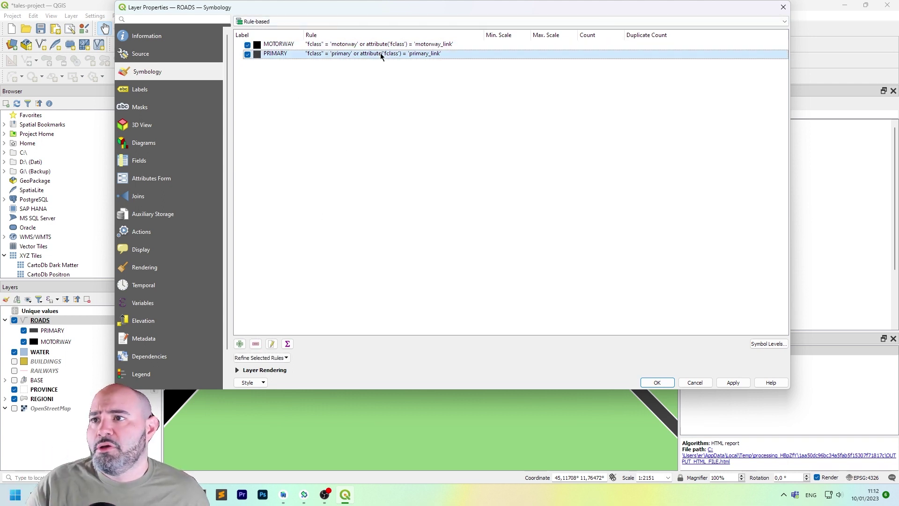
{"action": "right_click", "coordinate": [380, 53]}
{"action": "key", "text": "Escape"}
{"action": "right_click", "coordinate": [383, 102]}
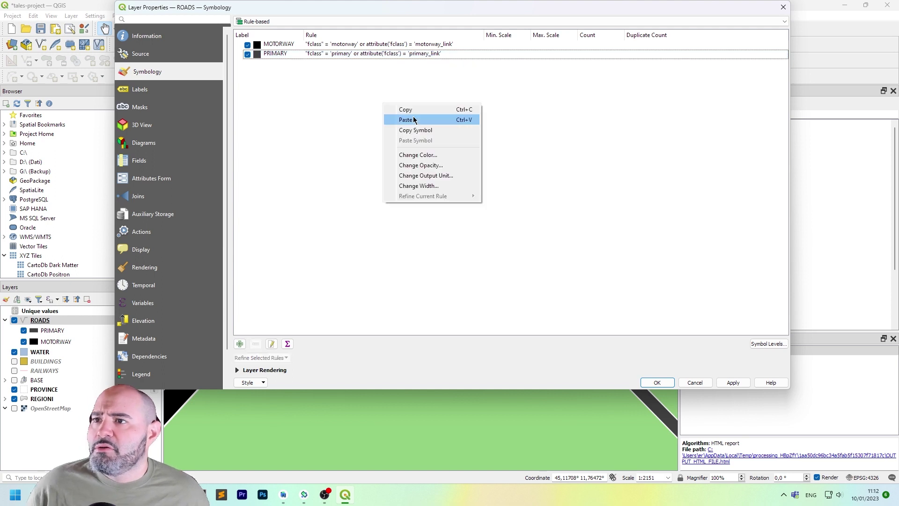
{"action": "left_click", "coordinate": [427, 124]}
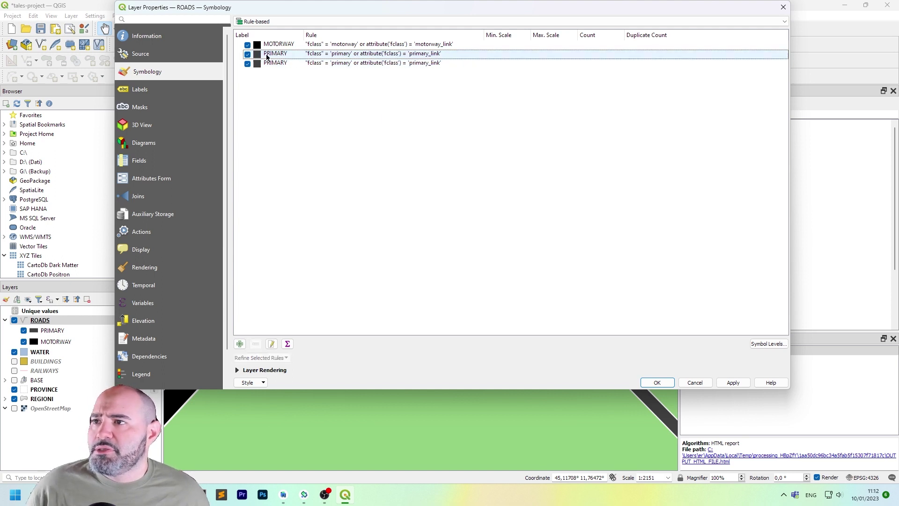
- Change the duplicate rule's filter from primary to secondary and secondary_link
{"action": "double_click", "coordinate": [265, 62]}
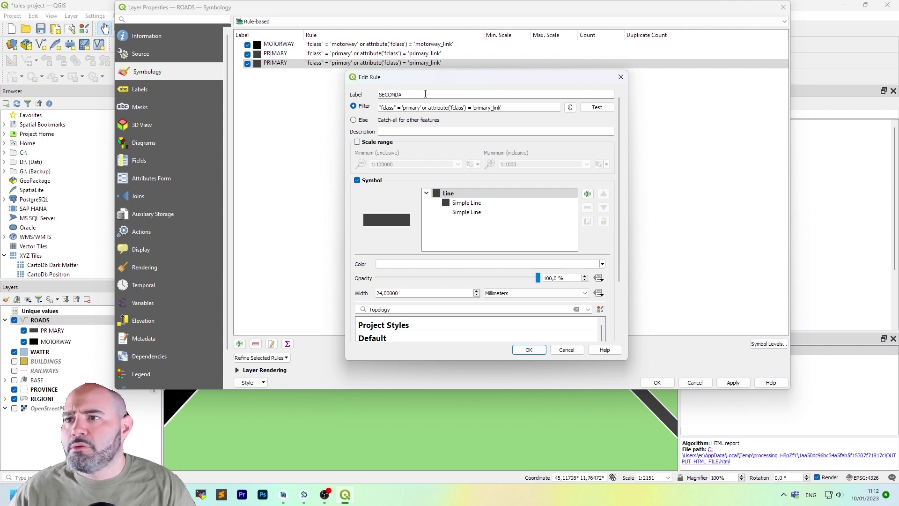
{"action": "double_click", "coordinate": [414, 106]}
{"action": "type", "text": "secondary"}
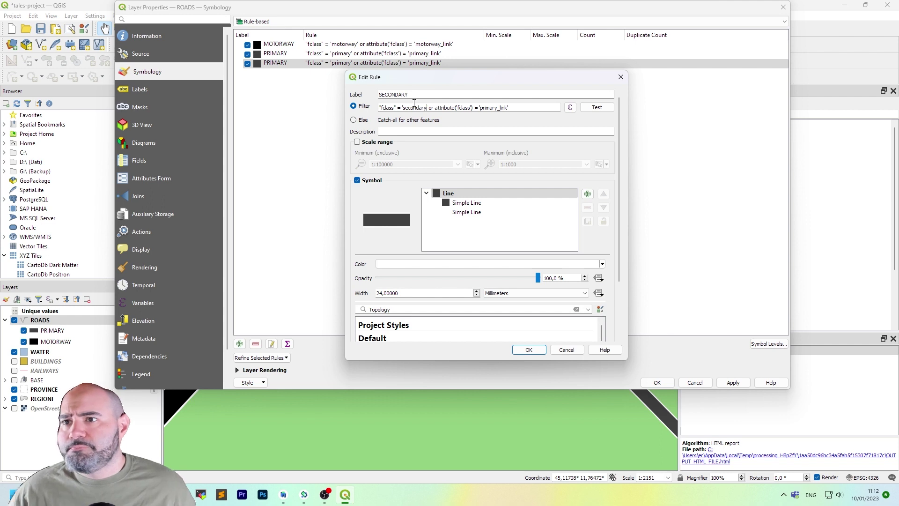
{"action": "double_click", "coordinate": [494, 108]}
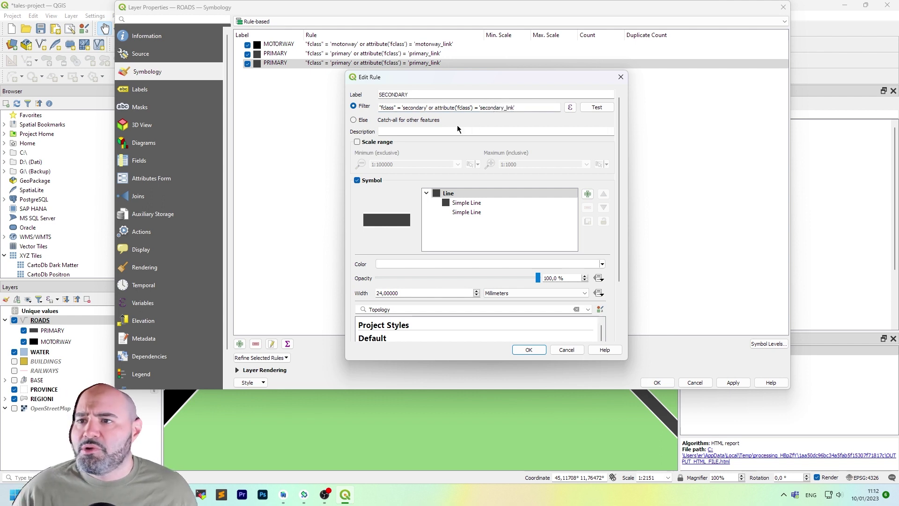
{"action": "left_click", "coordinate": [479, 194]}
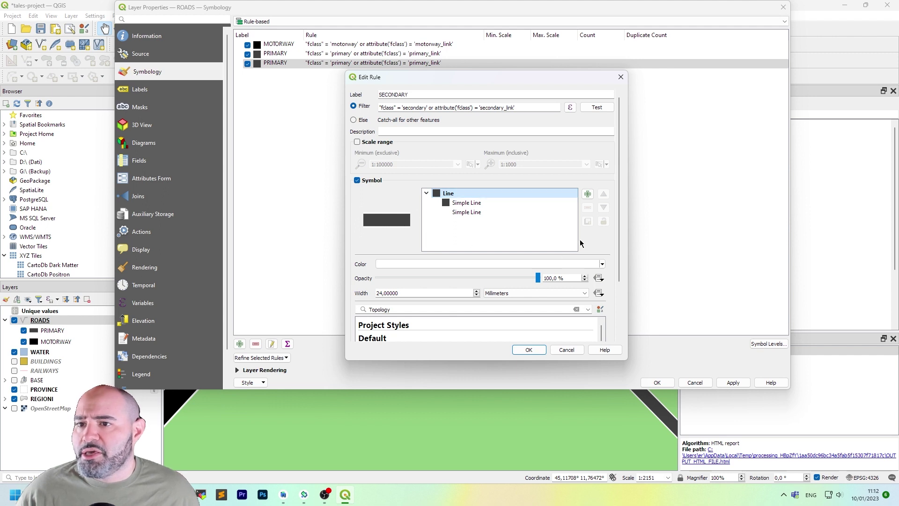
- Lighten the SECONDARY rule's line to a paler grey and apply it to the map
{"action": "left_click", "coordinate": [553, 202]}
{"action": "left_click", "coordinate": [572, 280]}
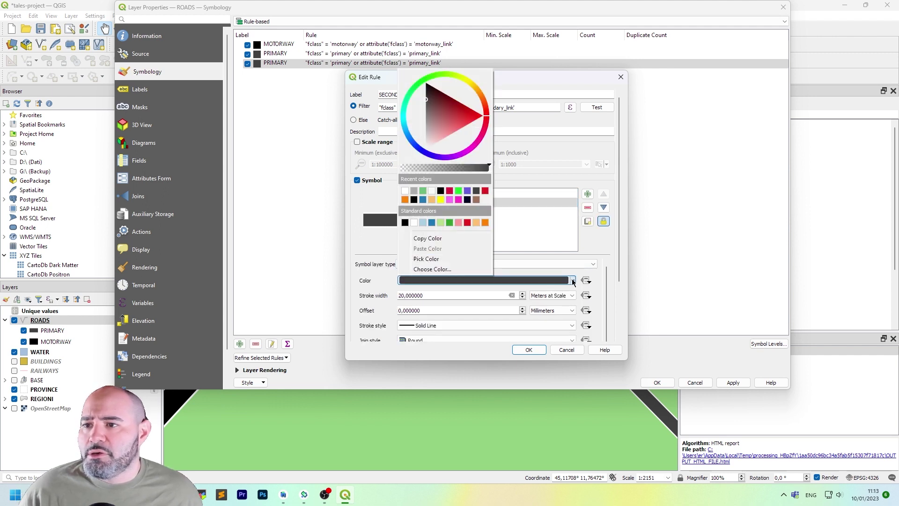
{"action": "left_click_drag", "start_coordinate": [435, 102], "coordinate": [430, 111]}
{"action": "left_click", "coordinate": [538, 234]}
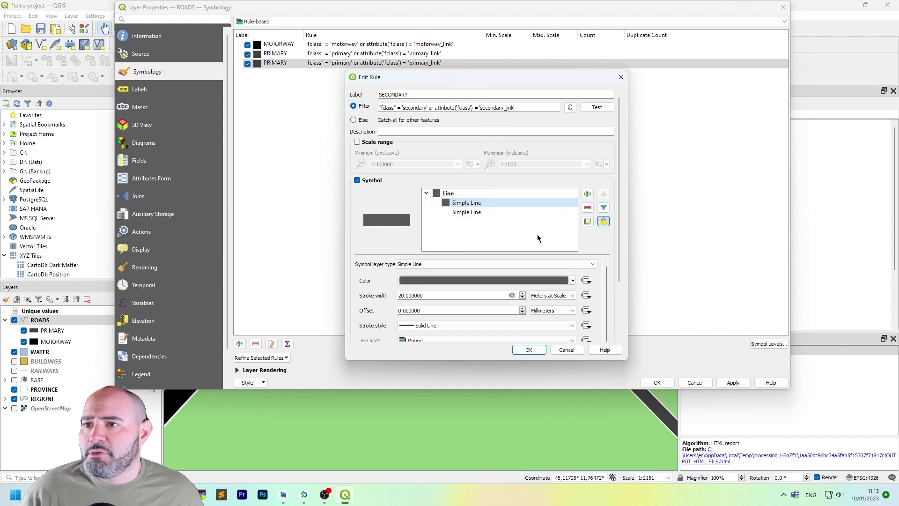
{"action": "left_click", "coordinate": [529, 350]}
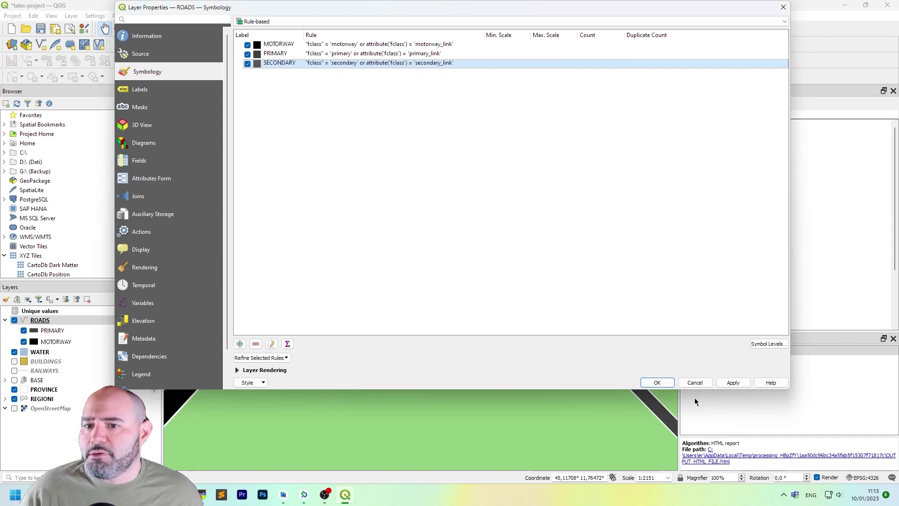
{"action": "left_click", "coordinate": [732, 383]}
{"action": "left_click", "coordinate": [657, 382]}
- Zoom out and pan the map to frame the whole Veneto road network
{"action": "scroll", "coordinate": [443, 193], "scroll_direction": "down", "scroll_amount": 3}
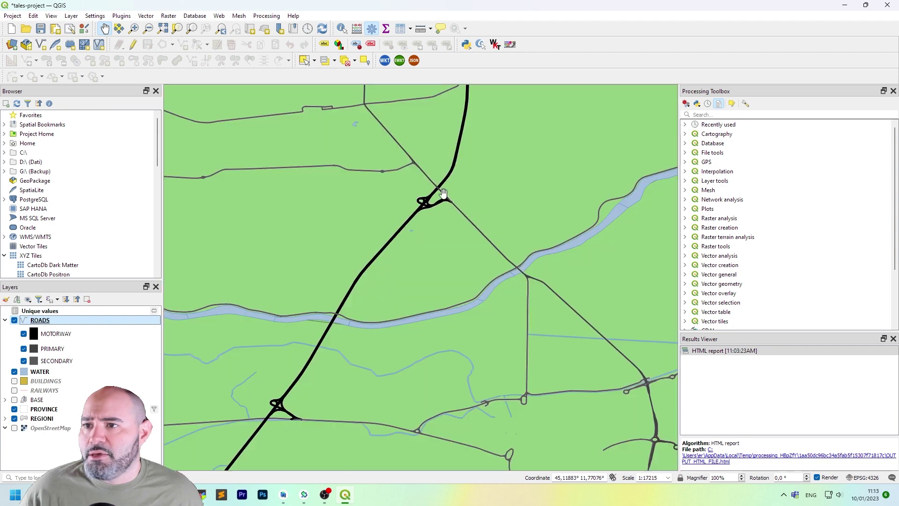
{"action": "scroll", "coordinate": [444, 194], "scroll_direction": "down", "scroll_amount": 4}
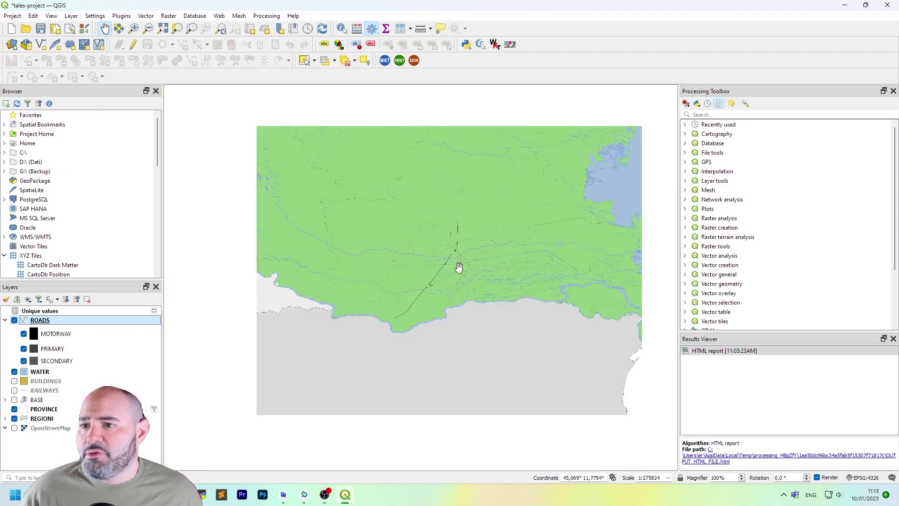
{"action": "scroll", "coordinate": [440, 307], "scroll_direction": "up", "scroll_amount": 4}
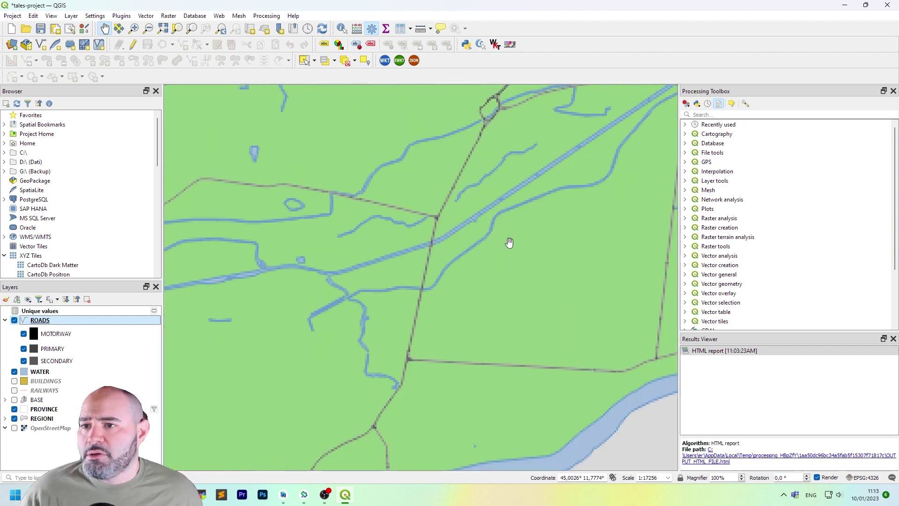
{"action": "scroll", "coordinate": [395, 249], "scroll_direction": "down", "scroll_amount": 4}
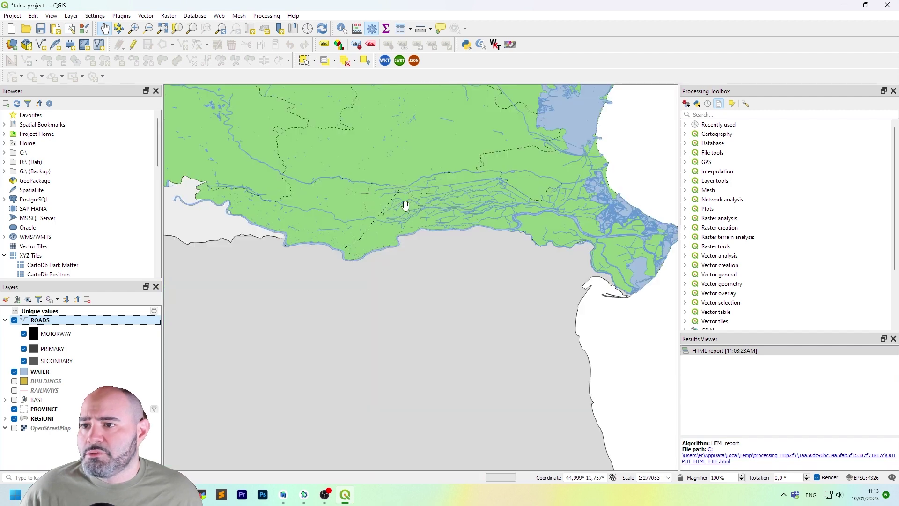
{"action": "left_click_drag", "start_coordinate": [406, 206], "coordinate": [437, 352]}
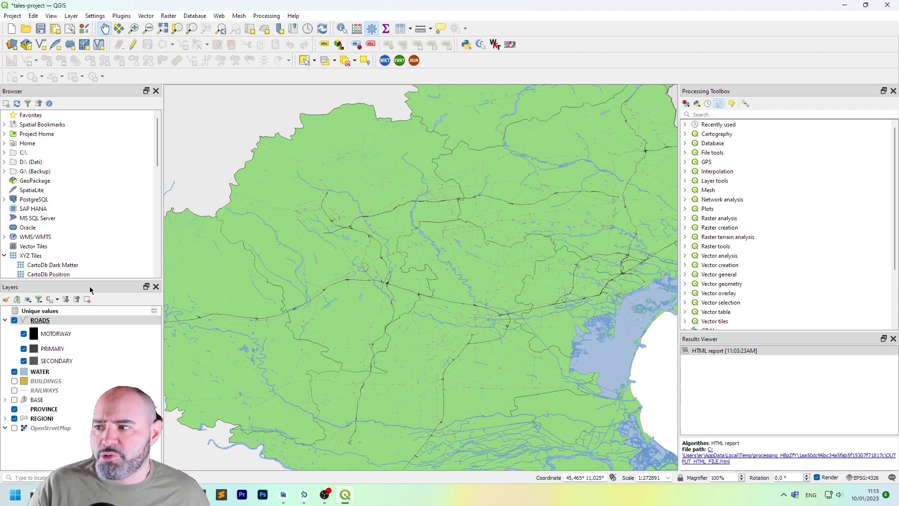
- Check the fclass values in the Unique values layer, then select the ROADS layer
{"action": "left_click", "coordinate": [104, 312]}
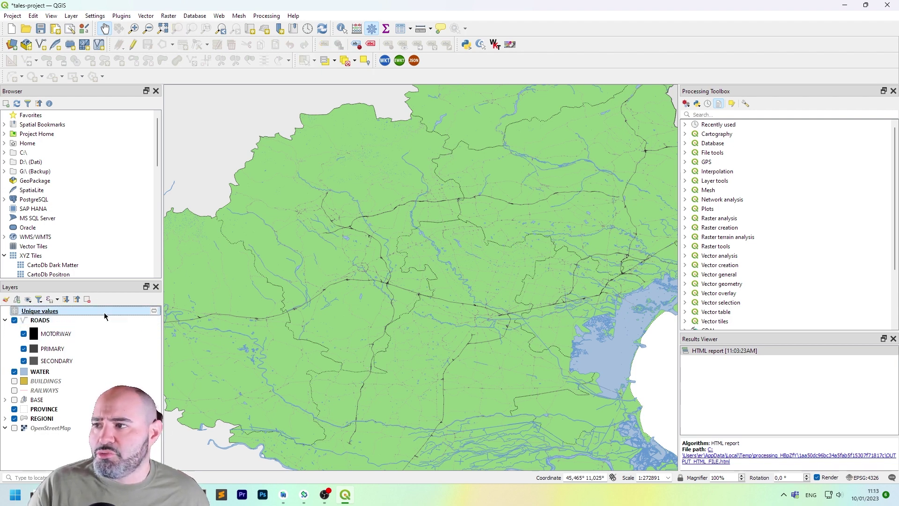
{"action": "double_click", "coordinate": [105, 312]}
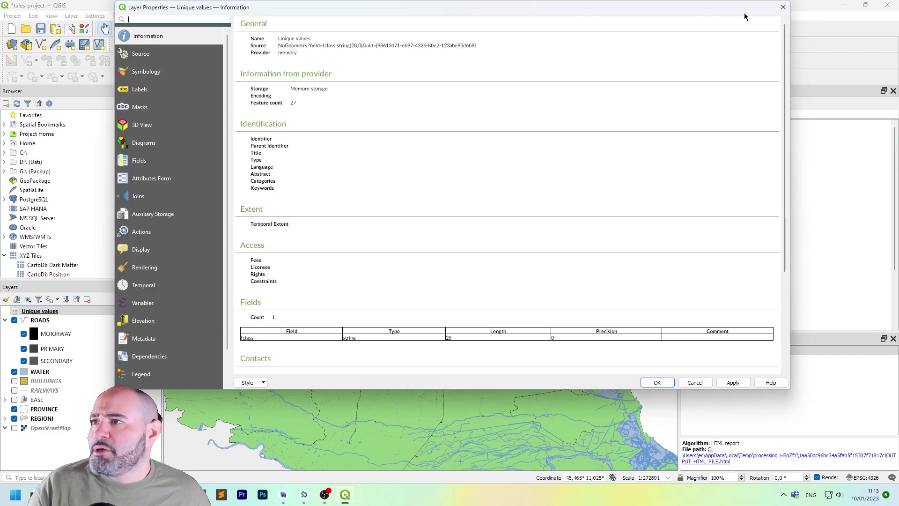
{"action": "left_click", "coordinate": [783, 7]}
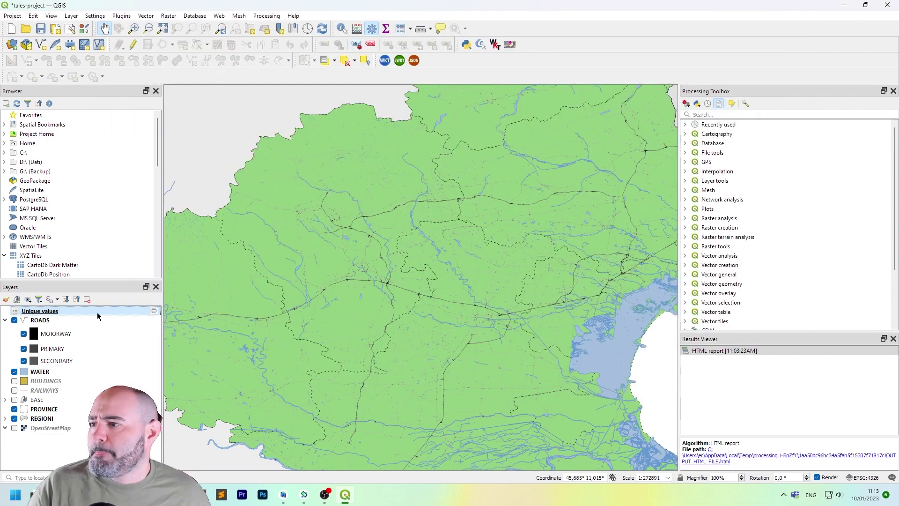
{"action": "left_click", "coordinate": [405, 30]}
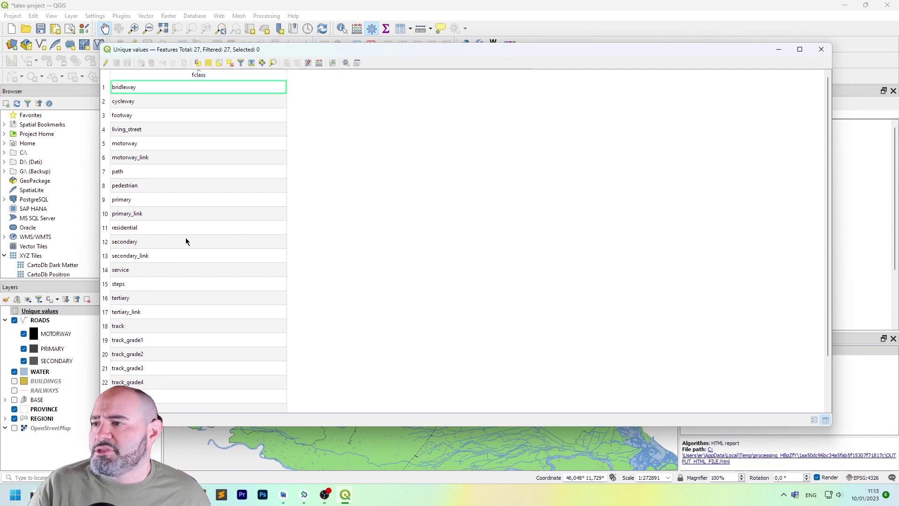
{"action": "left_click", "coordinate": [821, 50]}
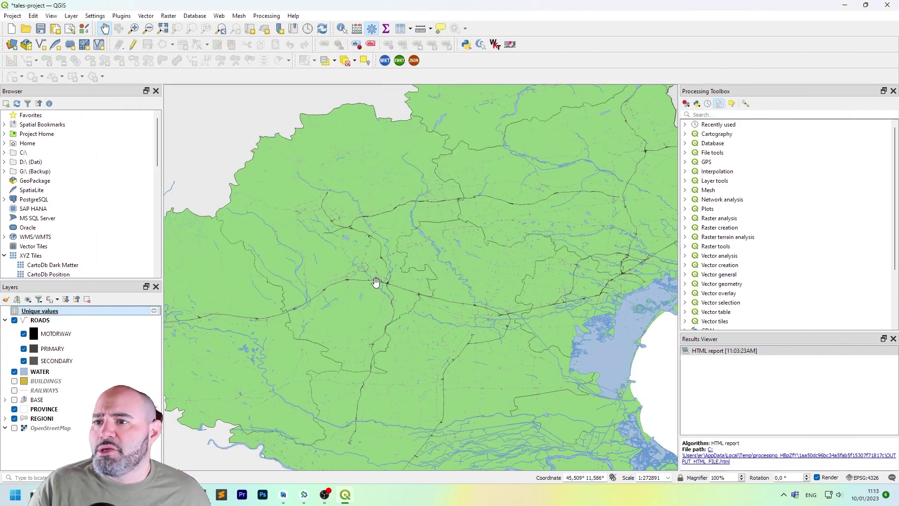
{"action": "scroll", "coordinate": [392, 258], "scroll_direction": "up", "scroll_amount": 2}
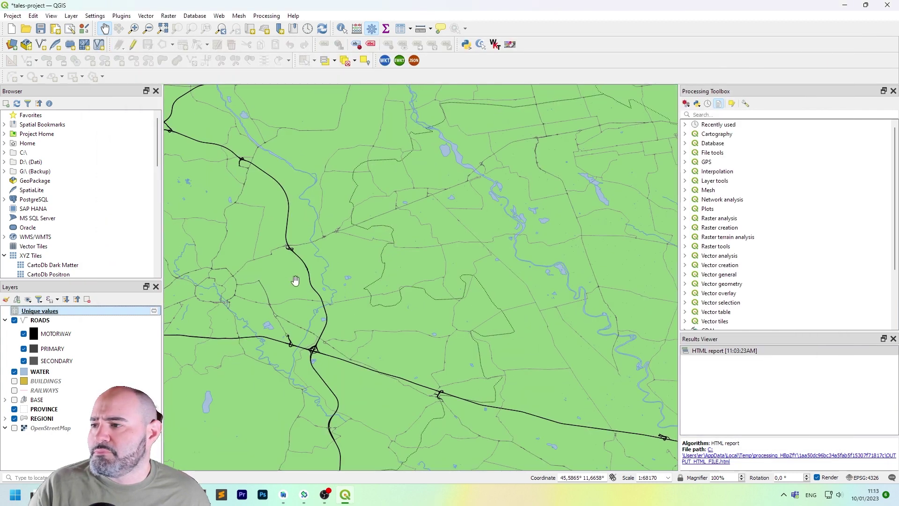
{"action": "left_click", "coordinate": [67, 322]}
- Open the ROADS symbology and paste a copy of the SECONDARY rule
{"action": "double_click", "coordinate": [67, 321]}
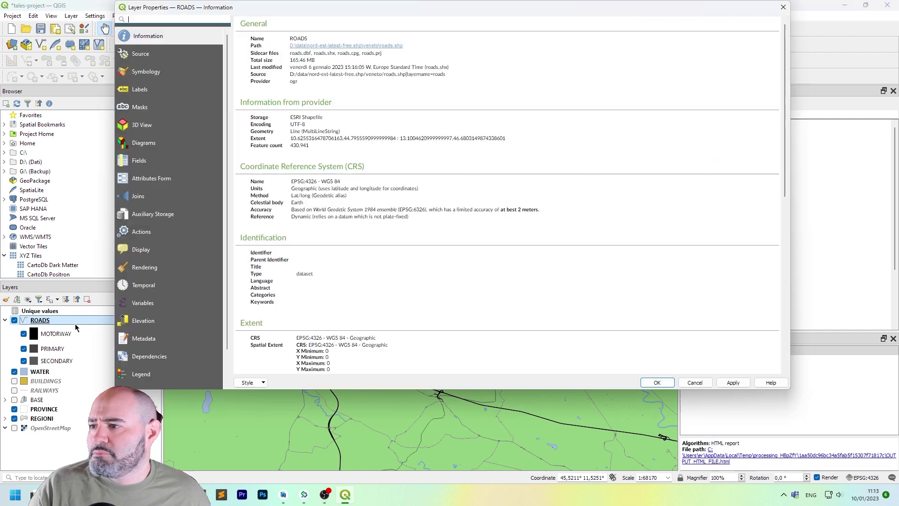
{"action": "left_click", "coordinate": [135, 69]}
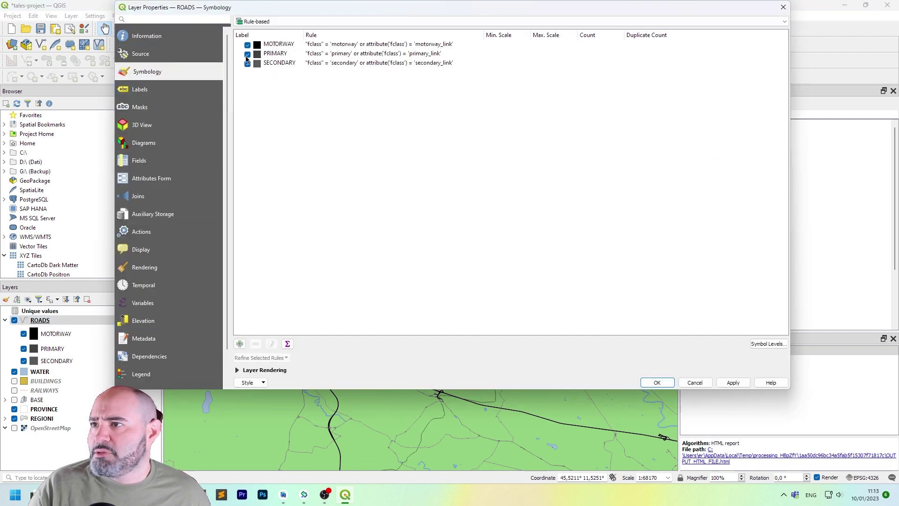
{"action": "left_click", "coordinate": [354, 68]}
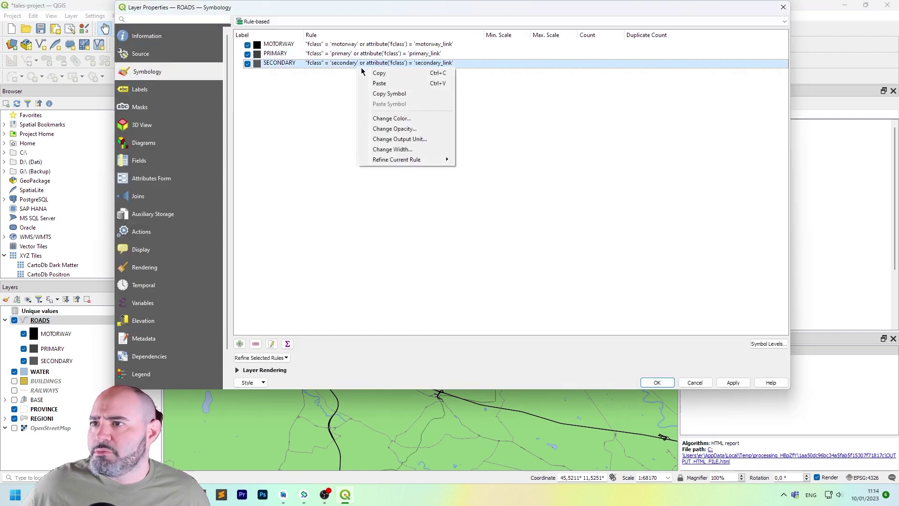
{"action": "left_click", "coordinate": [381, 75]}
{"action": "right_click", "coordinate": [364, 113]}
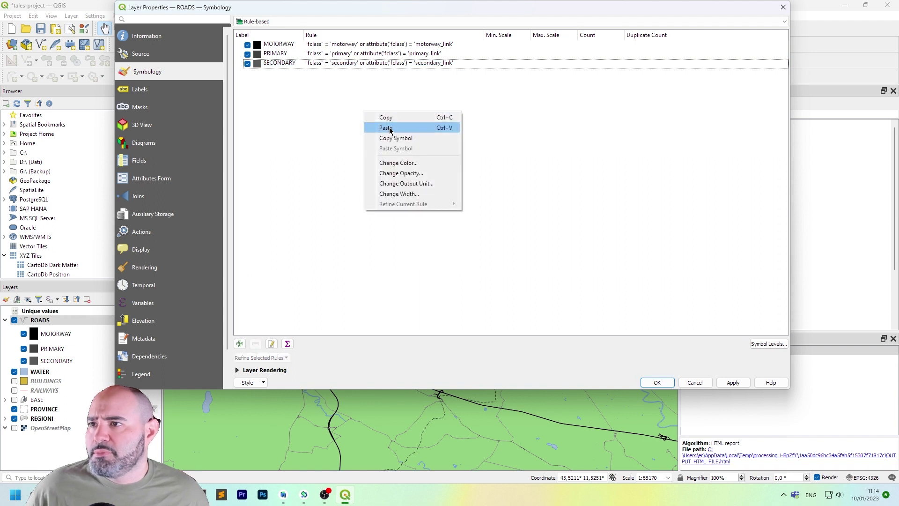
{"action": "left_click", "coordinate": [387, 125]}
- Label the copy TERTIARY and set its filter to tertiary and tertiary_link
{"action": "double_click", "coordinate": [297, 72]}
{"action": "double_click", "coordinate": [410, 93]}
{"action": "type", "text": "TERTIARY"}
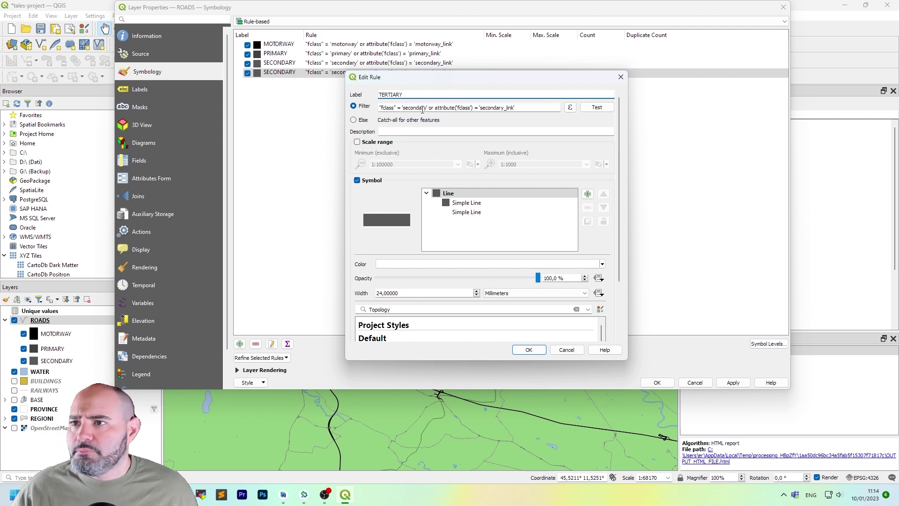
{"action": "double_click", "coordinate": [412, 107]}
{"action": "type", "text": "ter"}
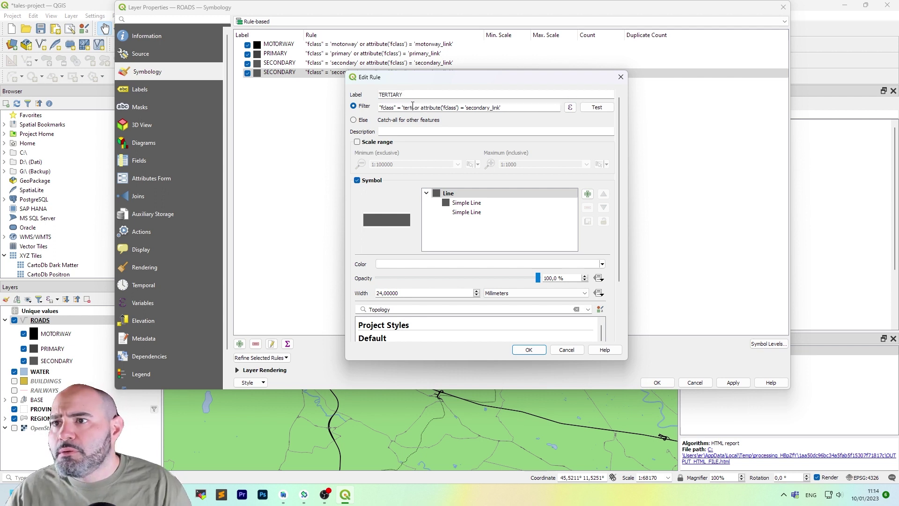
{"action": "type", "text": "tiary"}
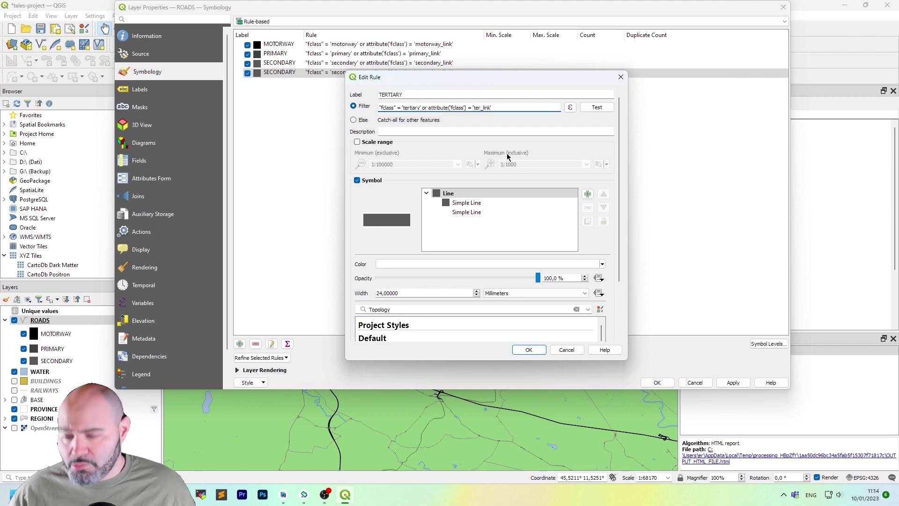
{"action": "type", "text": "t"}
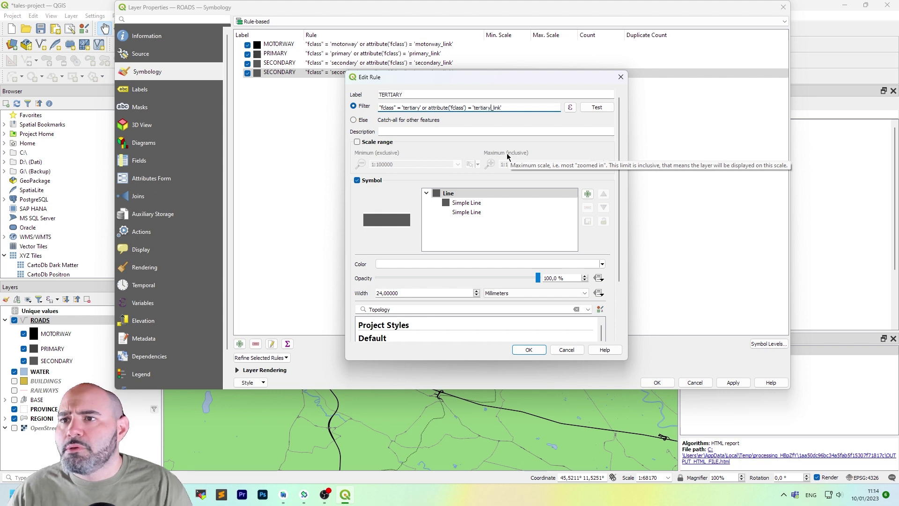
- Lighten the TERTIARY rule's simple line colour to #797979
{"action": "left_click", "coordinate": [560, 202]}
{"action": "double_click", "coordinate": [560, 195]}
{"action": "double_click", "coordinate": [560, 196]}
{"action": "left_click", "coordinate": [561, 203]}
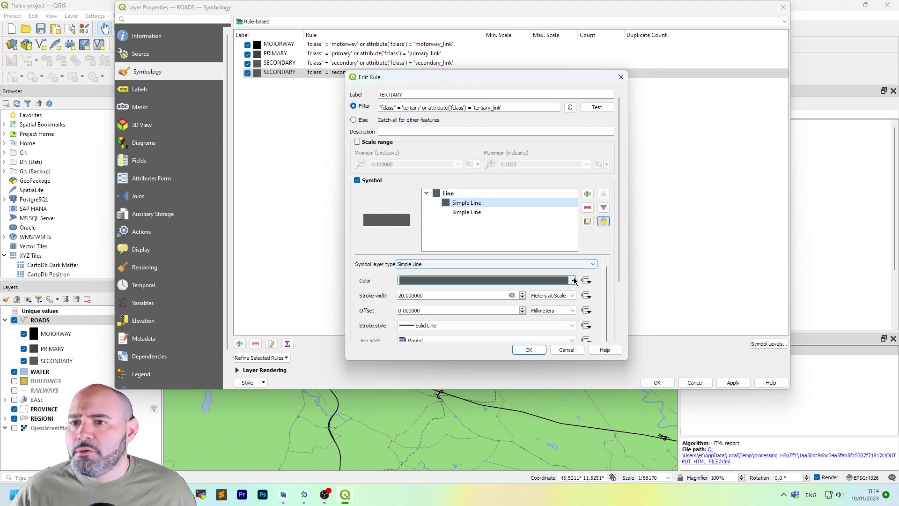
{"action": "left_click", "coordinate": [555, 282]}
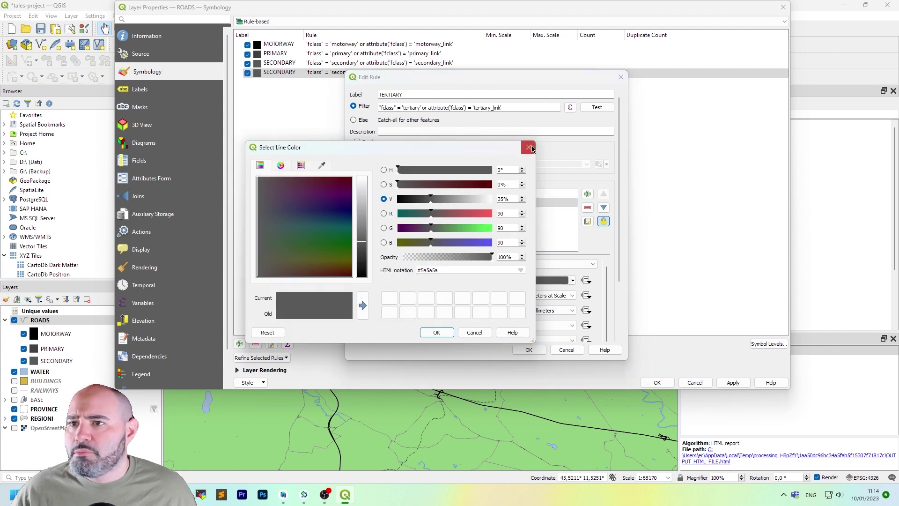
{"action": "left_click", "coordinate": [529, 147]}
{"action": "left_click", "coordinate": [573, 280]}
{"action": "left_click", "coordinate": [573, 281]}
{"action": "left_click", "coordinate": [573, 280]}
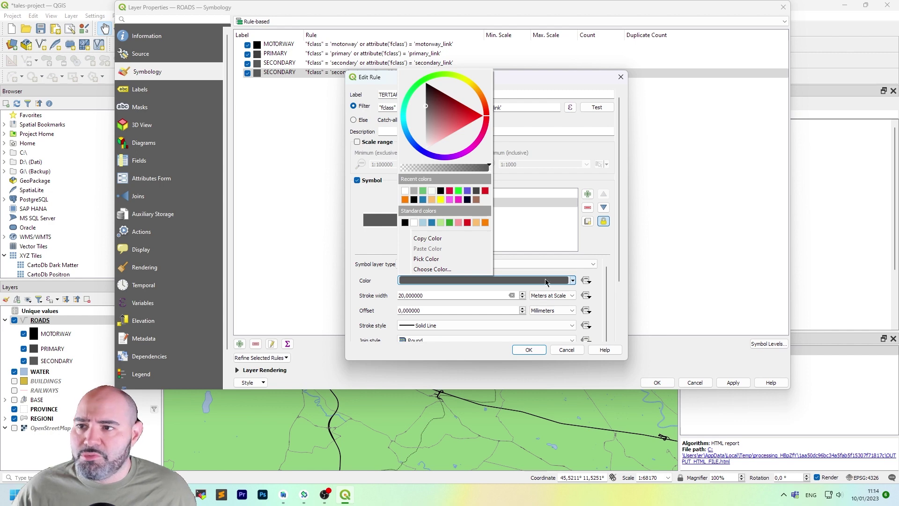
{"action": "left_click", "coordinate": [624, 261]}
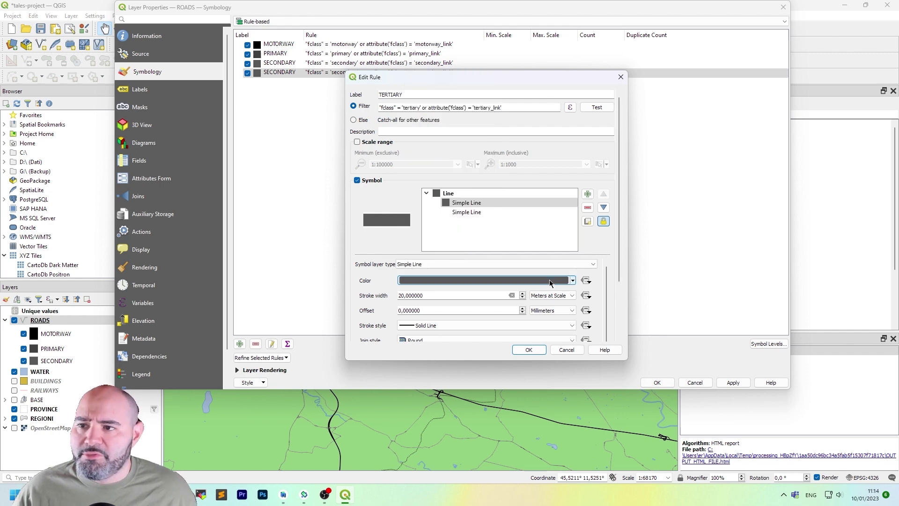
{"action": "left_click", "coordinate": [550, 282]}
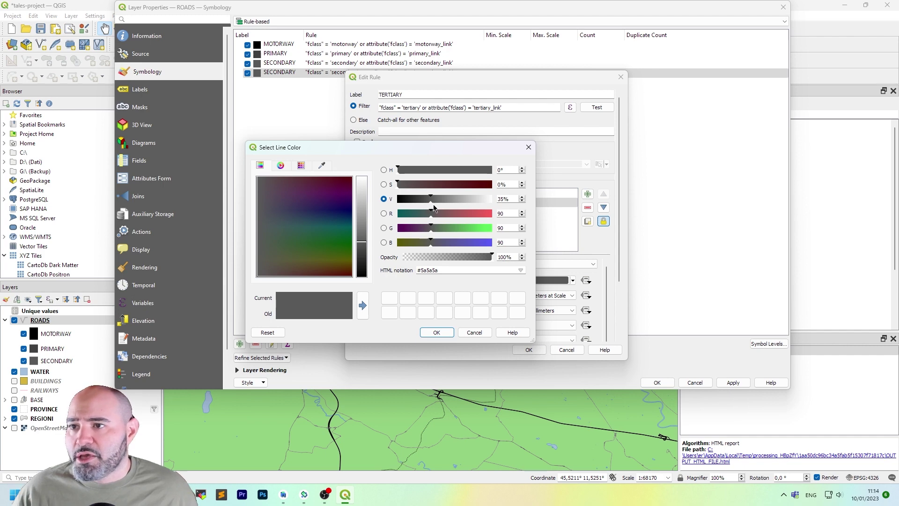
{"action": "left_click_drag", "start_coordinate": [430, 202], "coordinate": [443, 205]}
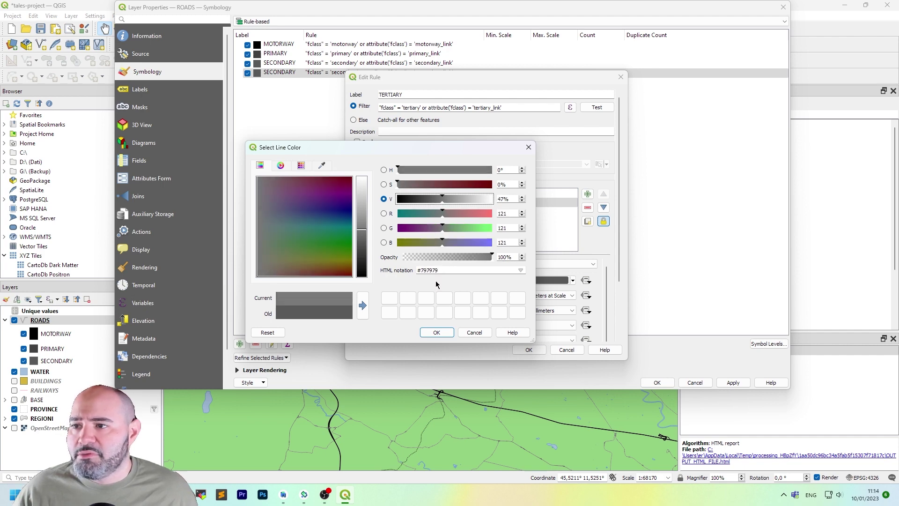
{"action": "left_click", "coordinate": [436, 332]}
- Save the TERTIARY rule, apply it to the map and close Layer Properties
{"action": "left_click", "coordinate": [529, 350]}
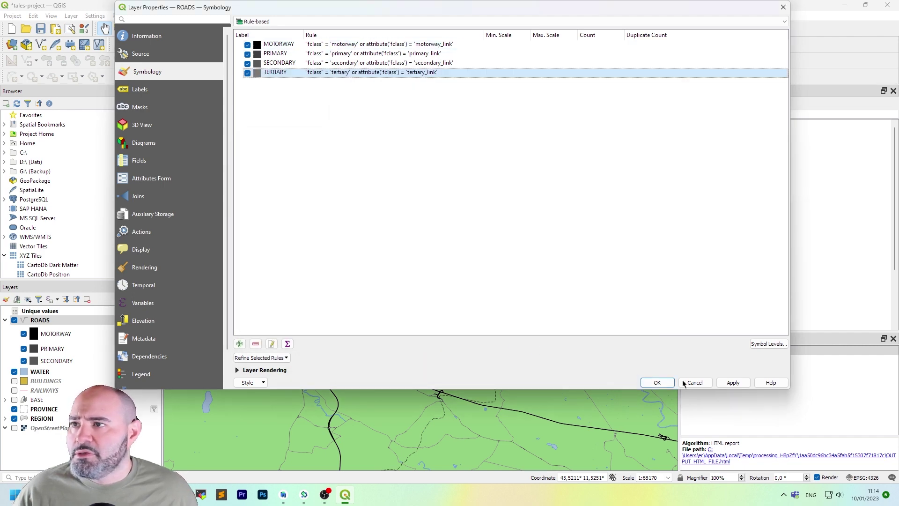
{"action": "left_click", "coordinate": [738, 383]}
{"action": "left_click", "coordinate": [656, 382]}
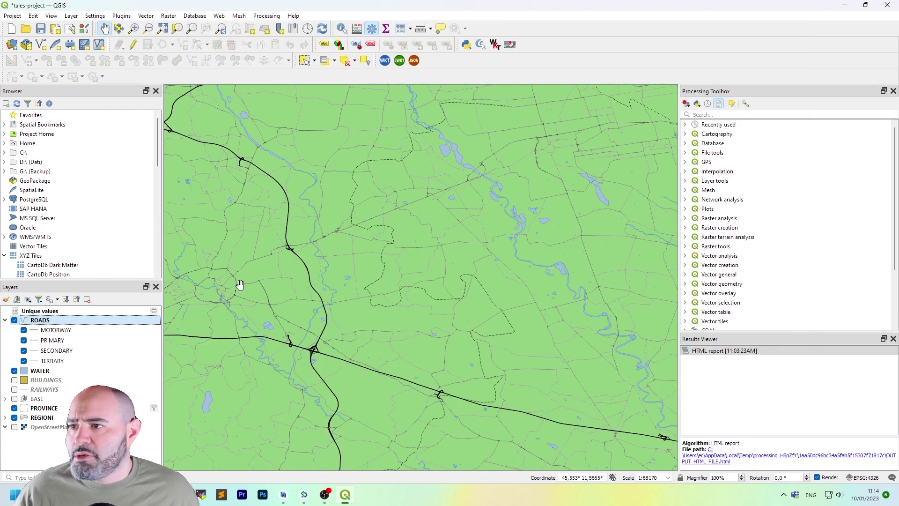
{"action": "left_click_drag", "start_coordinate": [239, 285], "coordinate": [408, 195]}
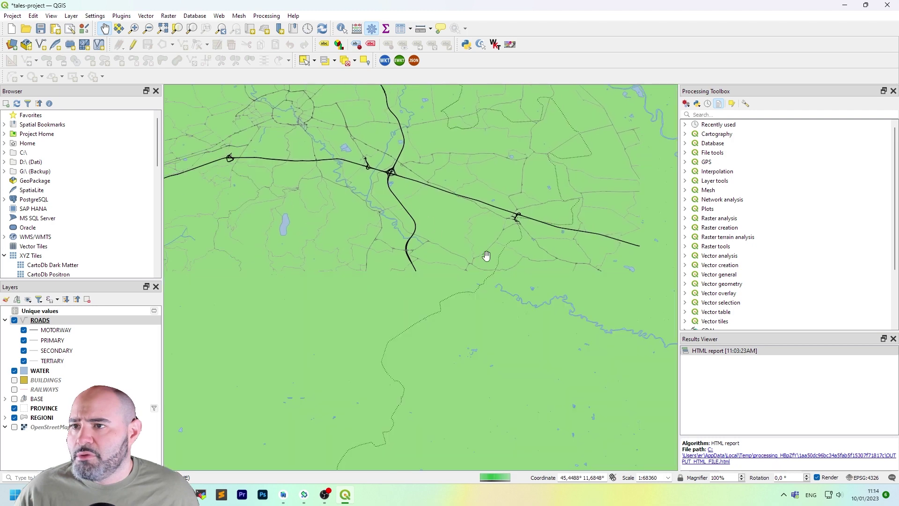
{"action": "scroll", "coordinate": [490, 253], "scroll_direction": "down", "scroll_amount": 2}
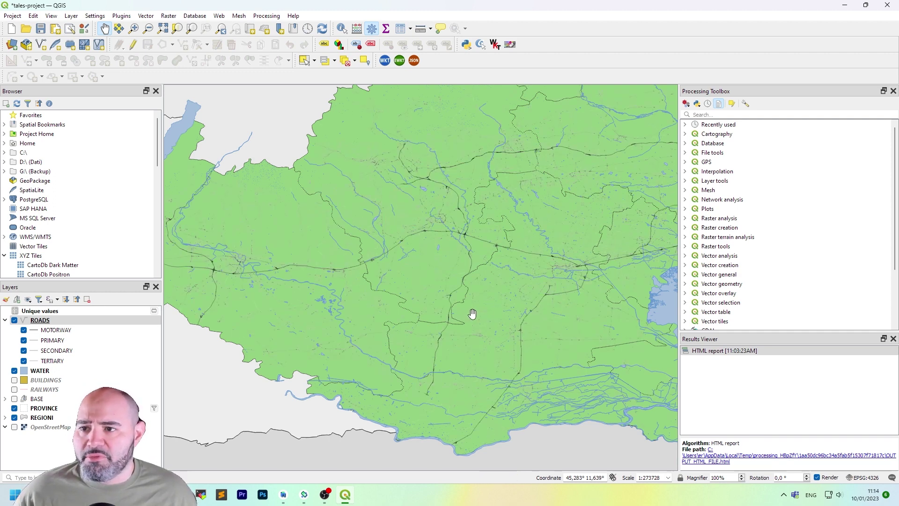
- Remove the TERTIARY symbol's second Simple Line layer, leaving a single line
{"action": "left_click", "coordinate": [97, 359]}
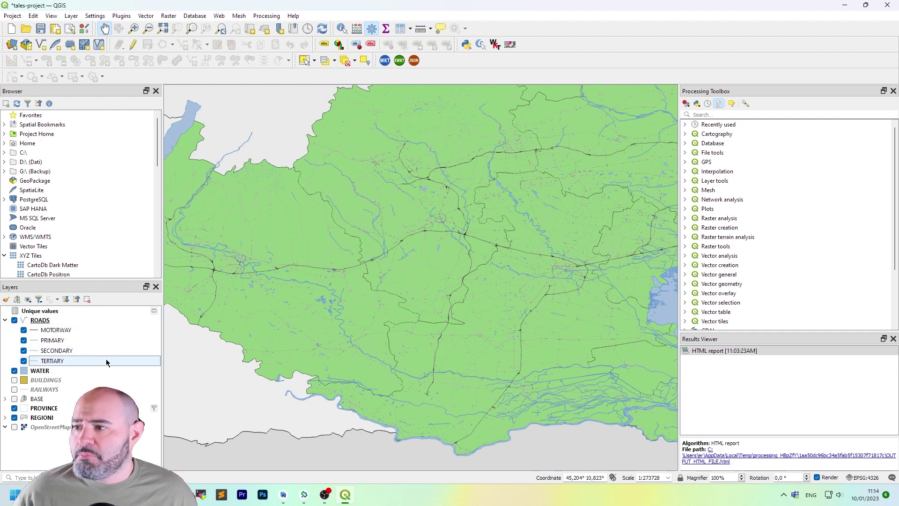
{"action": "double_click", "coordinate": [107, 362]}
{"action": "left_click", "coordinate": [504, 113]}
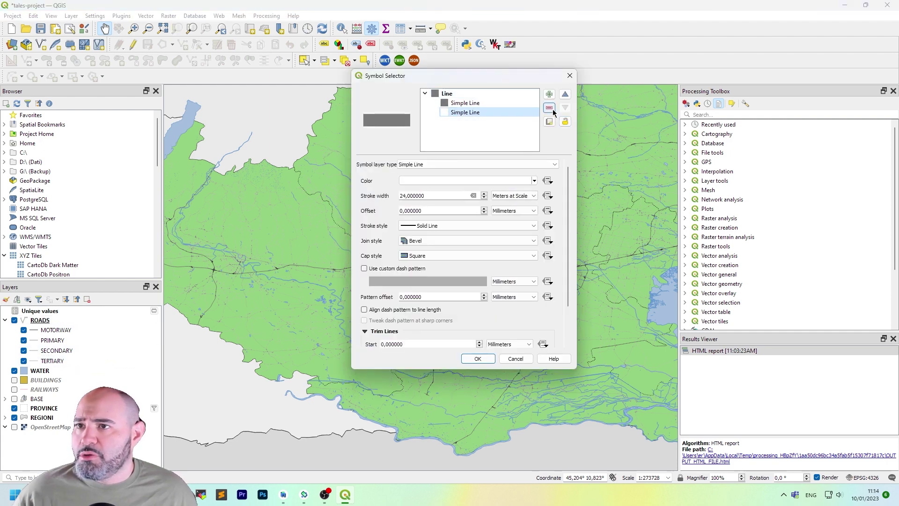
{"action": "left_click_drag", "start_coordinate": [468, 75], "coordinate": [380, 58]}
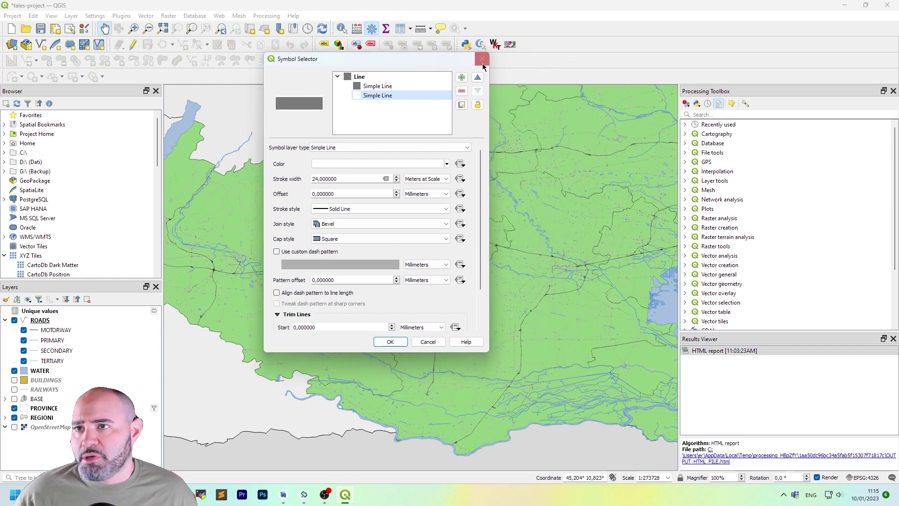
{"action": "left_click", "coordinate": [462, 91]}
{"action": "left_click", "coordinate": [390, 342]}
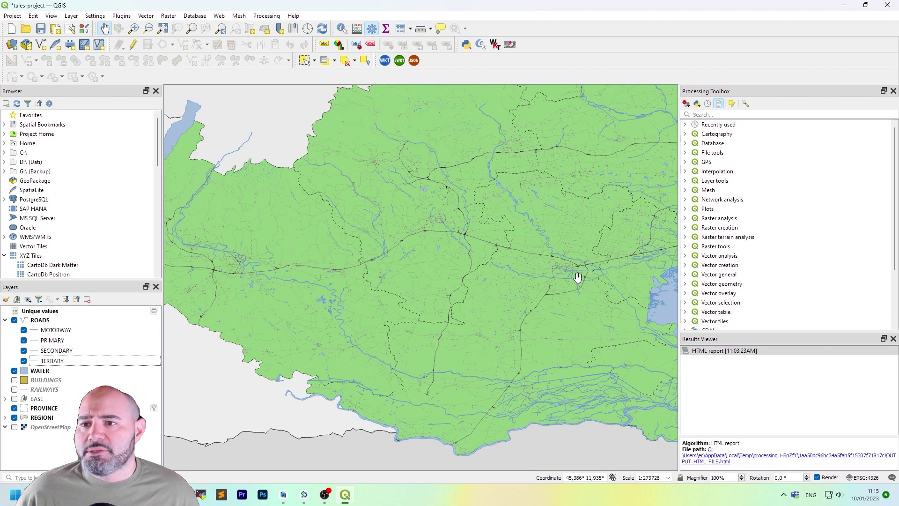
{"action": "scroll", "coordinate": [577, 277], "scroll_direction": "up", "scroll_amount": 2}
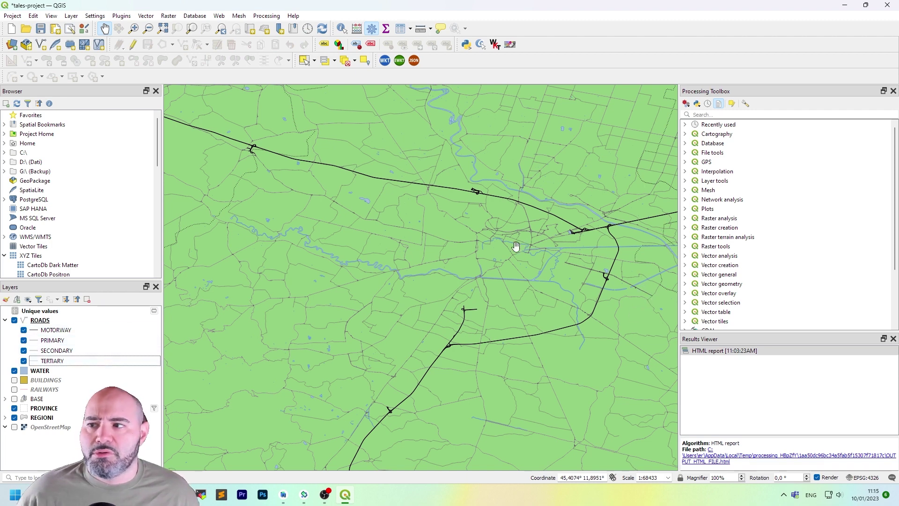
{"action": "left_click", "coordinate": [74, 323]}
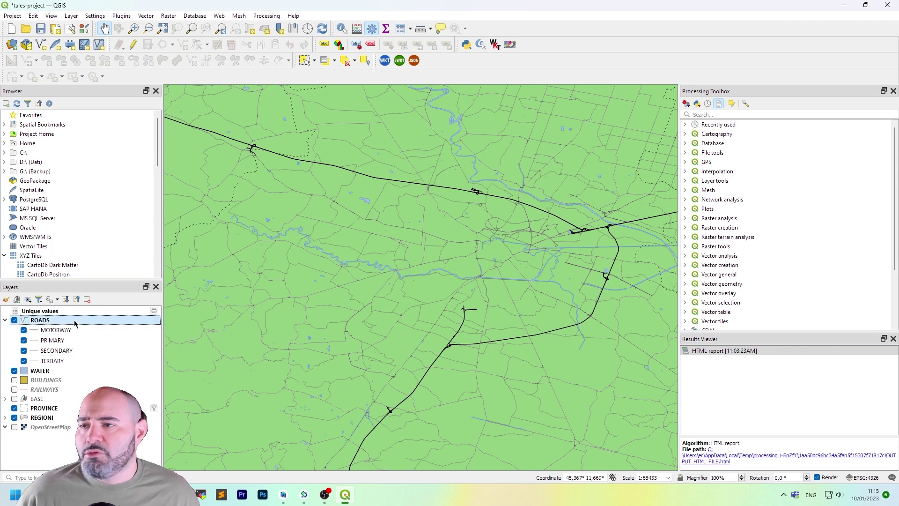
- Add an Else rule labelled OTHERS to the ROADS symbology and apply it
{"action": "double_click", "coordinate": [74, 323]}
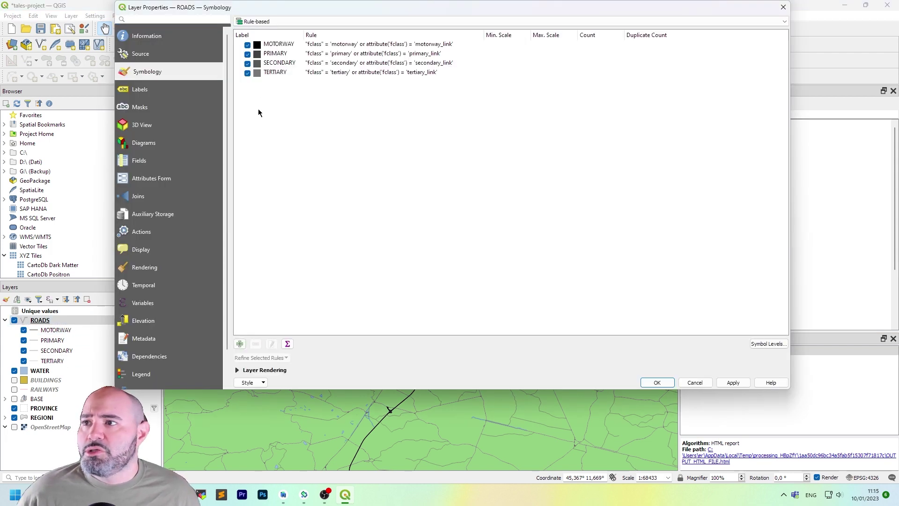
{"action": "left_click", "coordinate": [240, 344]}
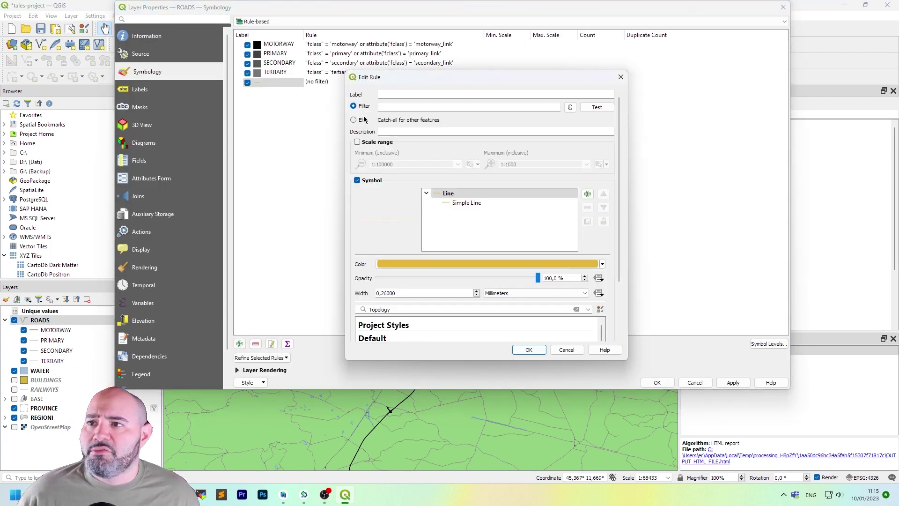
{"action": "left_click", "coordinate": [354, 120]}
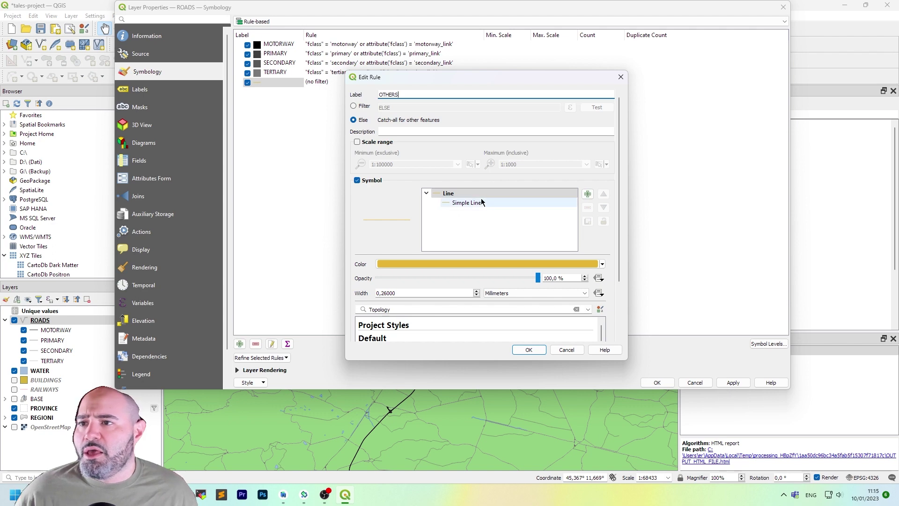
{"action": "left_click", "coordinate": [529, 350]}
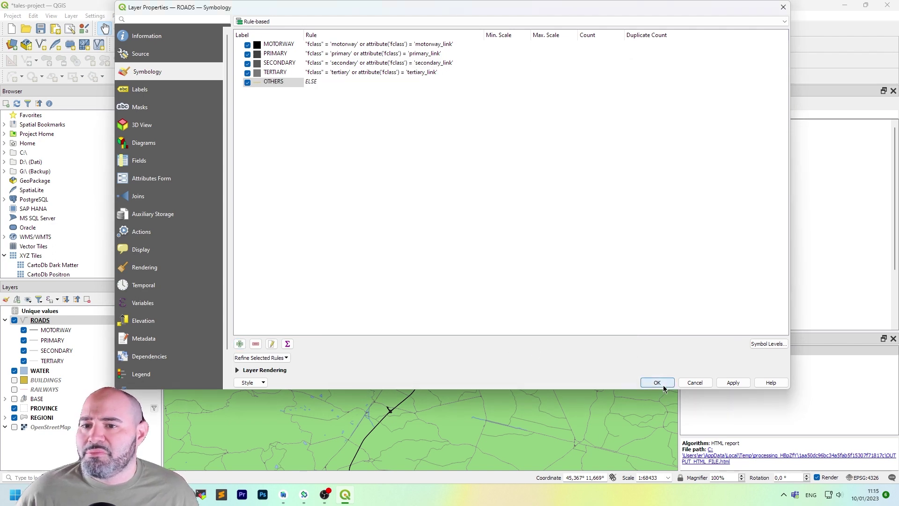
{"action": "left_click", "coordinate": [658, 383]}
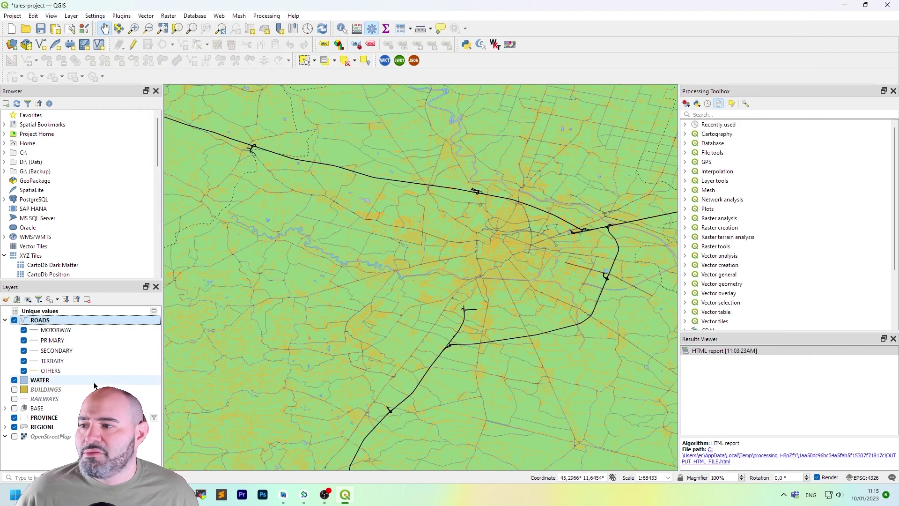
- Darken the OTHERS line colour to dark brown #5c4816 by lowering its brightness
{"action": "scroll", "coordinate": [520, 253], "scroll_direction": "up", "scroll_amount": 3}
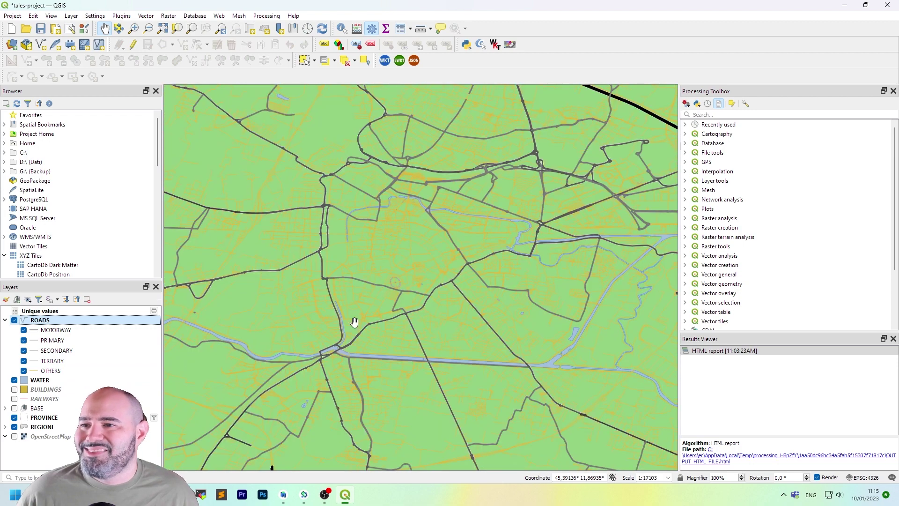
{"action": "scroll", "coordinate": [353, 323], "scroll_direction": "down", "scroll_amount": 4}
{"action": "scroll", "coordinate": [353, 317], "scroll_direction": "down", "scroll_amount": 1}
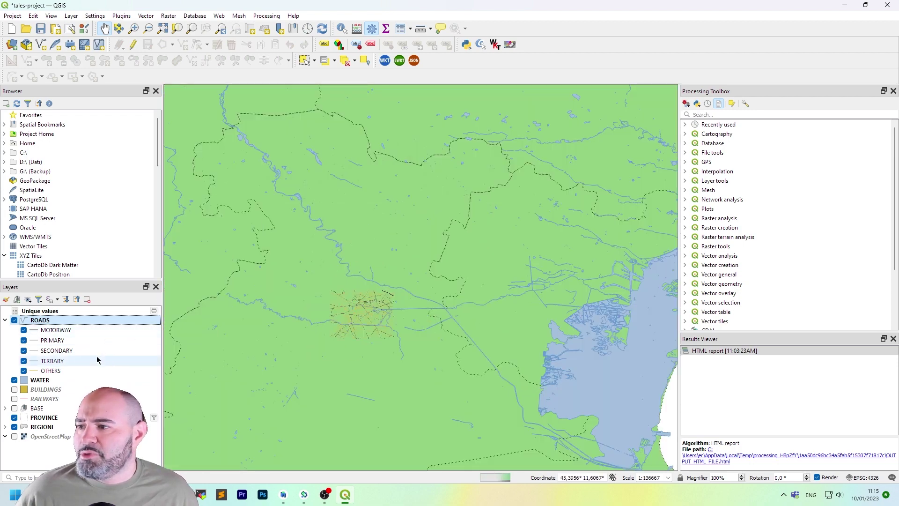
{"action": "left_click", "coordinate": [106, 372]}
{"action": "double_click", "coordinate": [106, 372]}
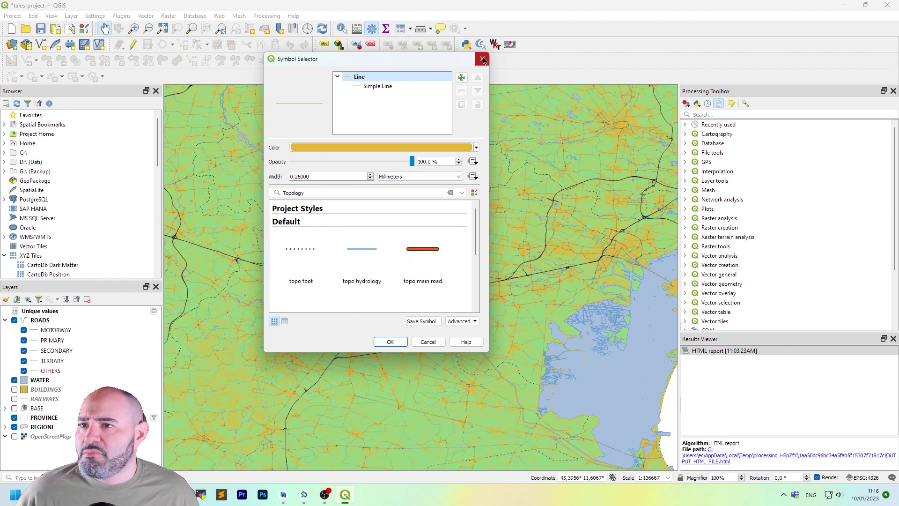
{"action": "left_click", "coordinate": [477, 148]}
{"action": "left_click", "coordinate": [477, 148]}
{"action": "left_click", "coordinate": [386, 147]}
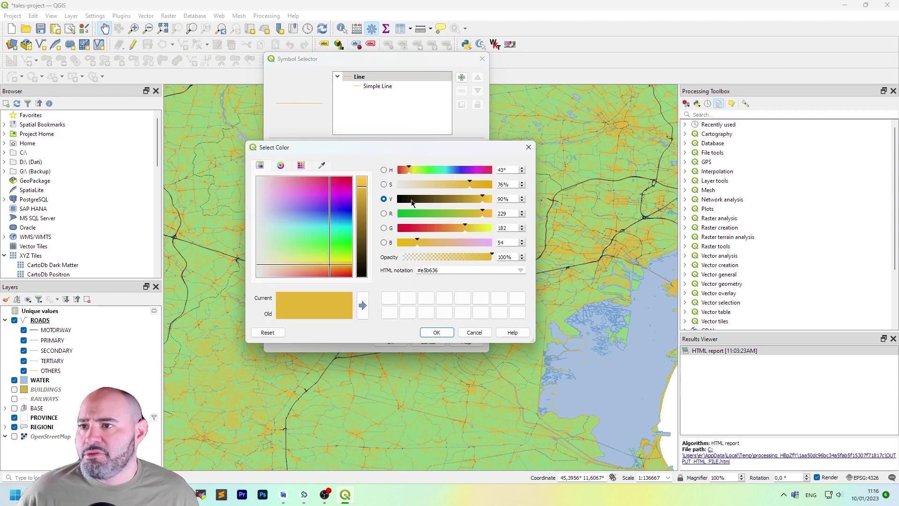
{"action": "mouse_move", "coordinate": [428, 199]}
{"action": "left_mouse_down"}
{"action": "mouse_move", "coordinate": [398, 200]}
{"action": "mouse_move", "coordinate": [433, 199]}
{"action": "left_mouse_up"}
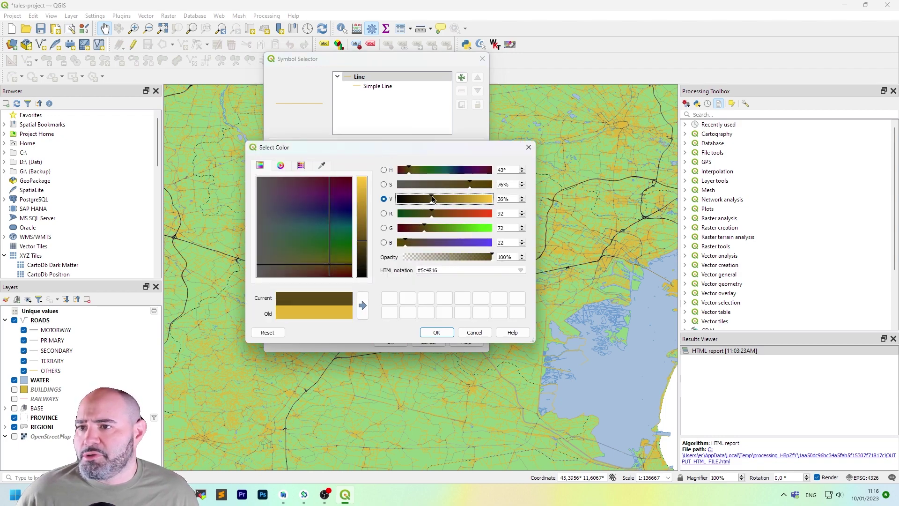
{"action": "left_click", "coordinate": [437, 332]}
{"action": "left_click", "coordinate": [392, 342]}
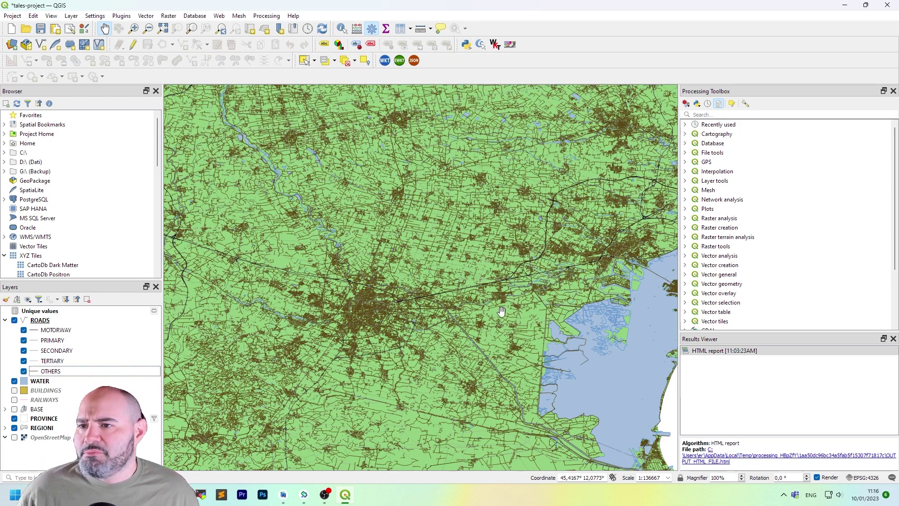
{"action": "scroll", "coordinate": [423, 355], "scroll_direction": "down", "scroll_amount": 2}
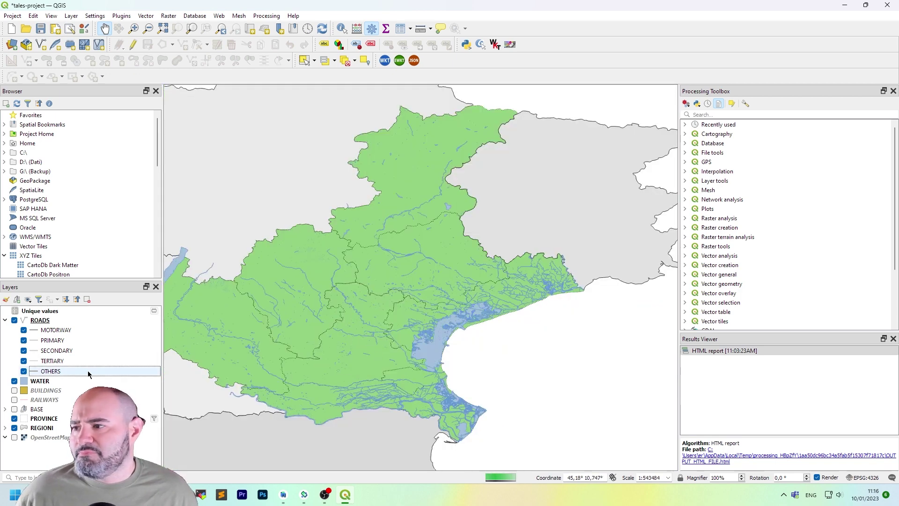
- Give the OTHERS rule a scale range of minimum 1:50000 and maximum 1:1
{"action": "double_click", "coordinate": [89, 370]}
{"action": "key", "text": "Escape"}
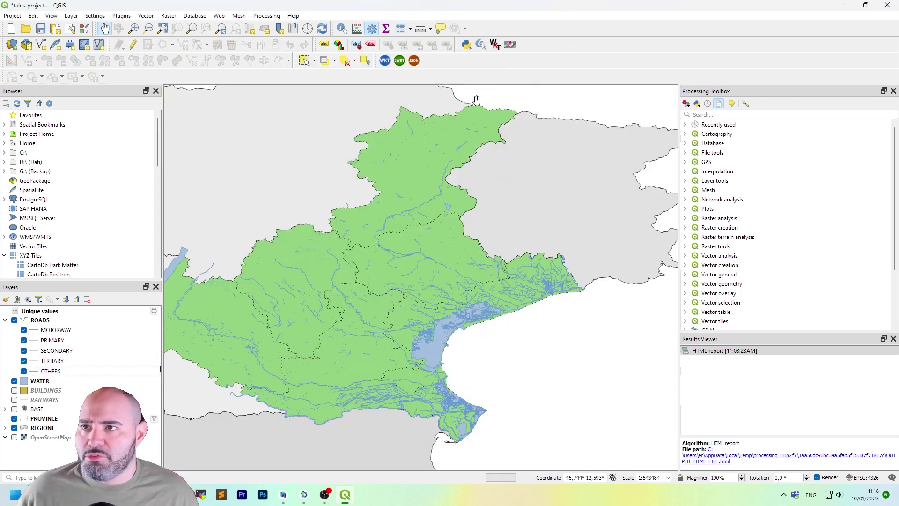
{"action": "left_click", "coordinate": [83, 322]}
{"action": "double_click", "coordinate": [82, 322]}
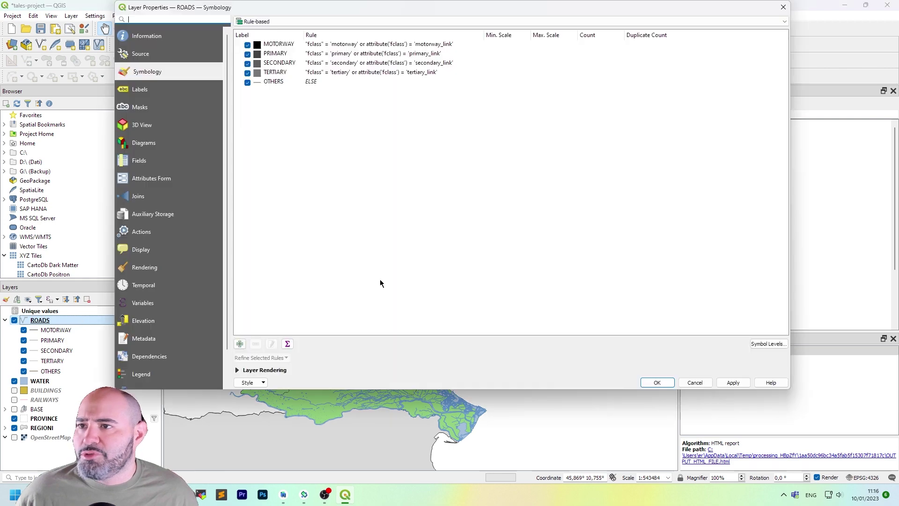
{"action": "double_click", "coordinate": [354, 83]}
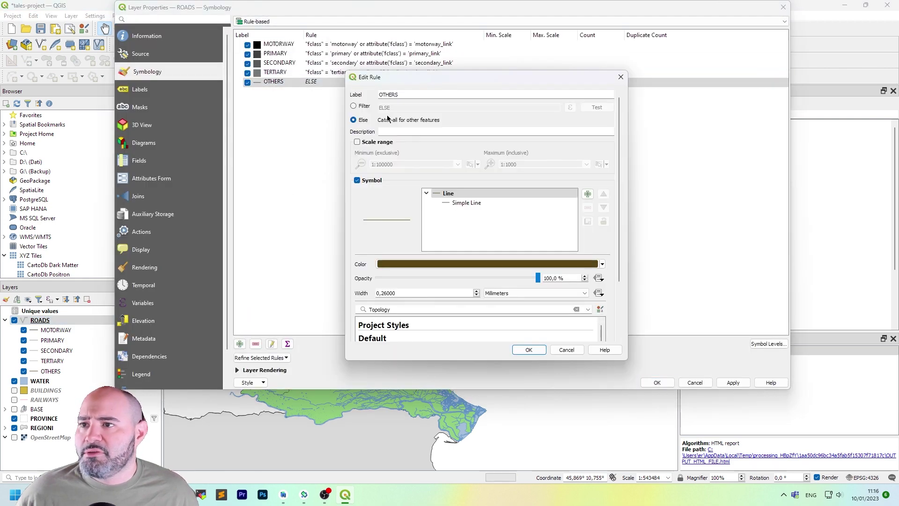
{"action": "left_click", "coordinate": [370, 142]}
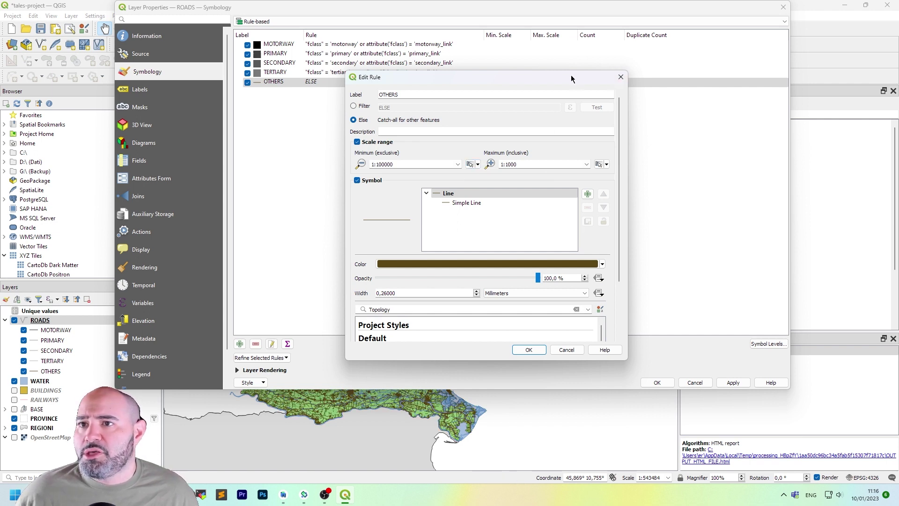
{"action": "left_click_drag", "start_coordinate": [594, 76], "coordinate": [576, 61]}
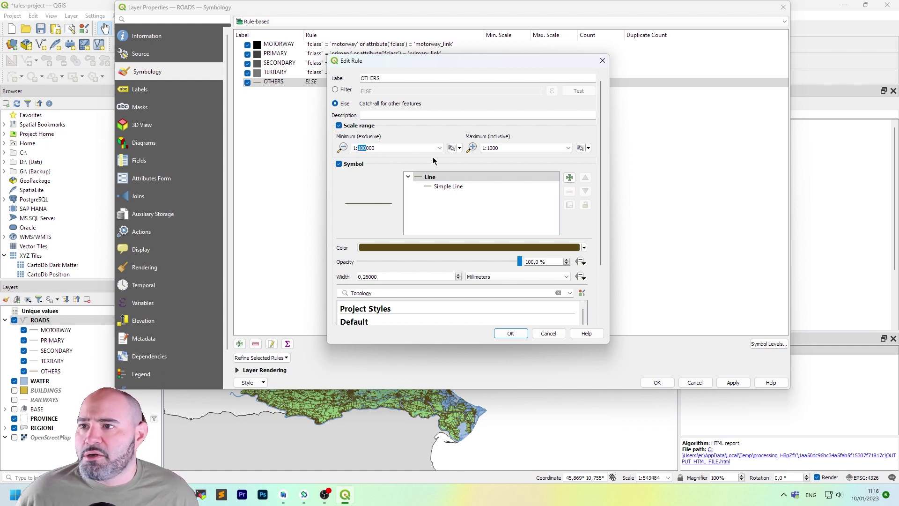
{"action": "type", "text": "50"}
{"action": "left_click_drag", "start_coordinate": [490, 147], "coordinate": [514, 145]}
{"action": "key", "text": "BackSpace"}
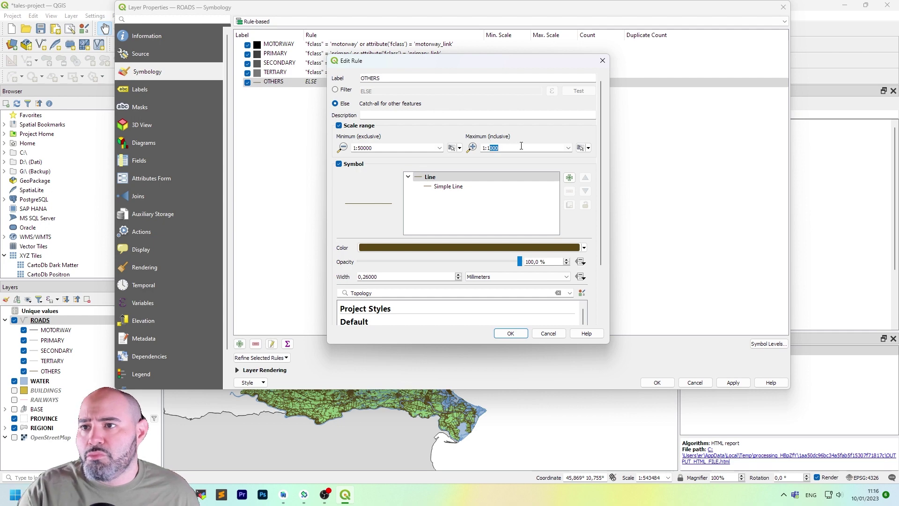
{"action": "left_click", "coordinate": [511, 333]}
{"action": "left_click", "coordinate": [657, 383]}
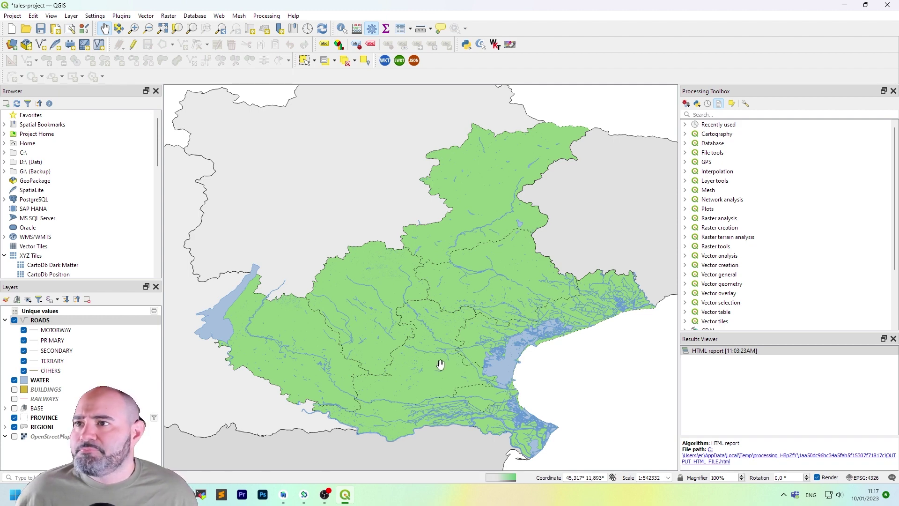
- Zoom and pan around the motorway junction to inspect roads, then select ROADS
{"action": "scroll", "coordinate": [434, 367], "scroll_direction": "up", "scroll_amount": 4}
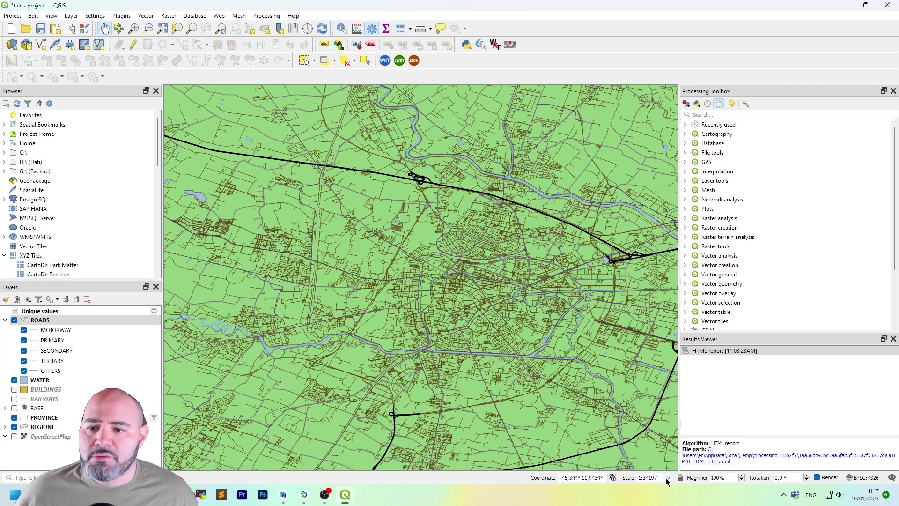
{"action": "left_click_drag", "start_coordinate": [501, 309], "coordinate": [424, 269]}
{"action": "scroll", "coordinate": [317, 372], "scroll_direction": "up", "scroll_amount": 1}
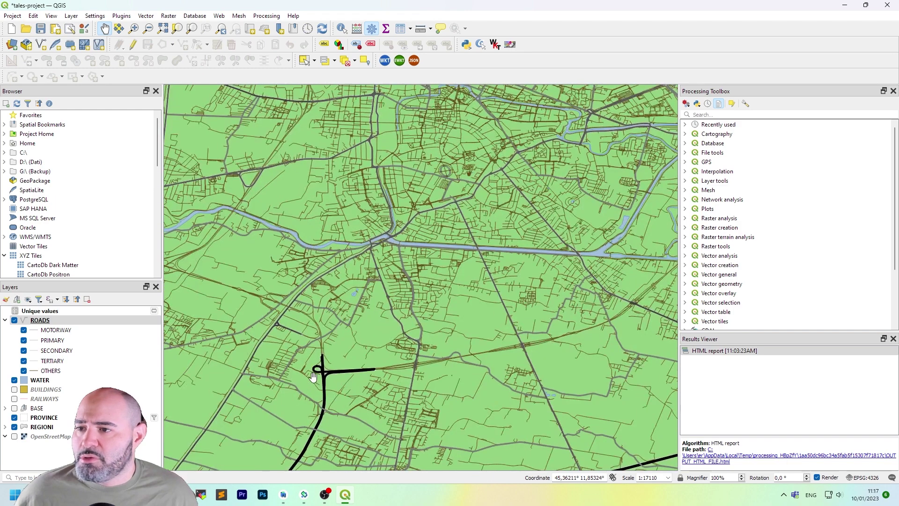
{"action": "scroll", "coordinate": [358, 337], "scroll_direction": "down", "scroll_amount": 2}
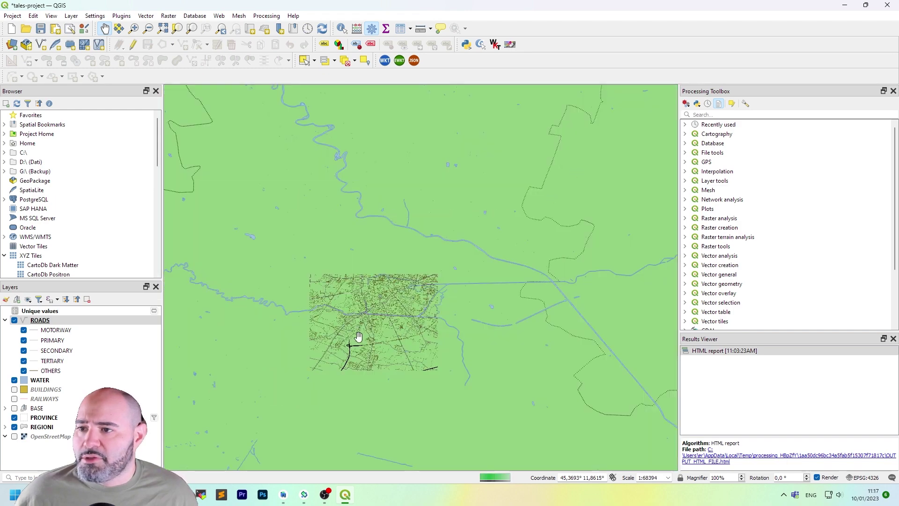
{"action": "scroll", "coordinate": [359, 337], "scroll_direction": "down", "scroll_amount": 1}
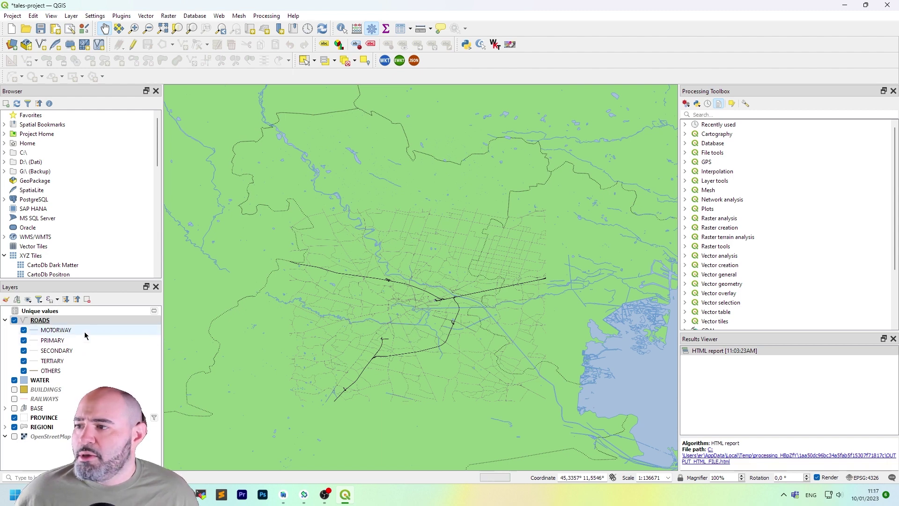
{"action": "double_click", "coordinate": [84, 370]}
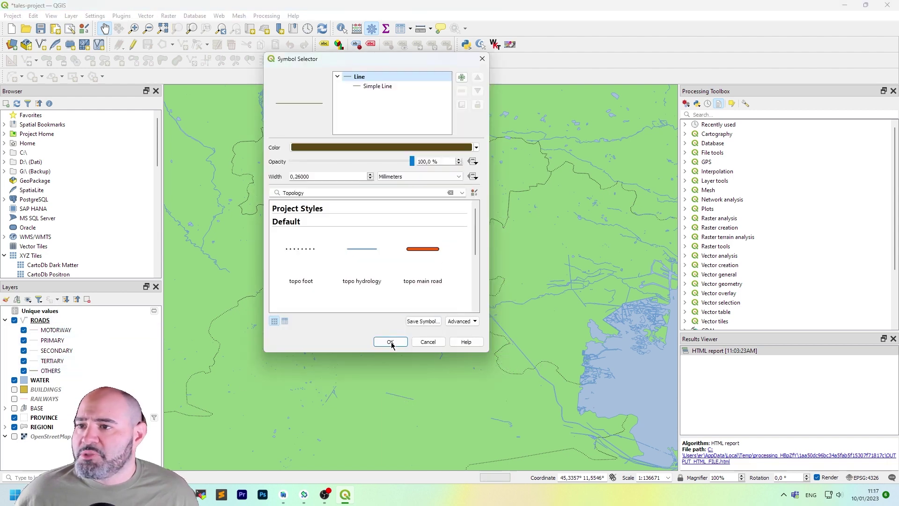
{"action": "left_click", "coordinate": [481, 59]}
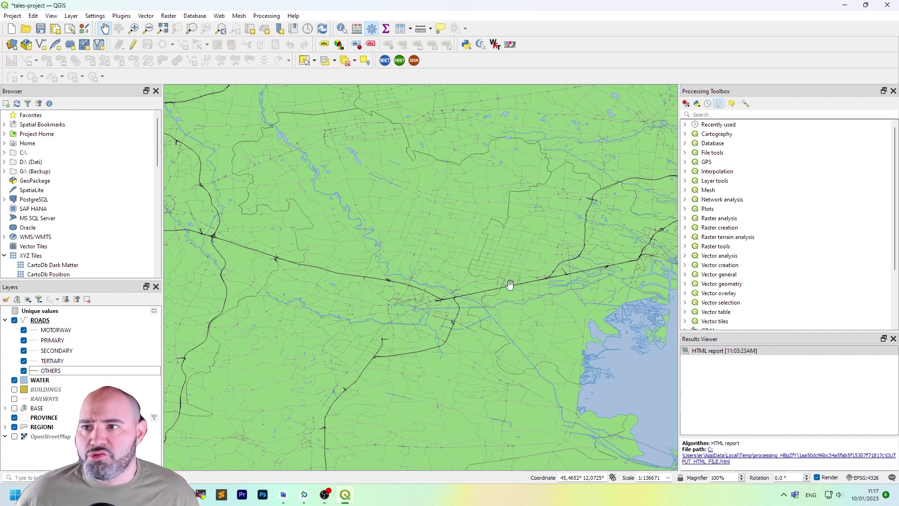
{"action": "left_click", "coordinate": [142, 322]}
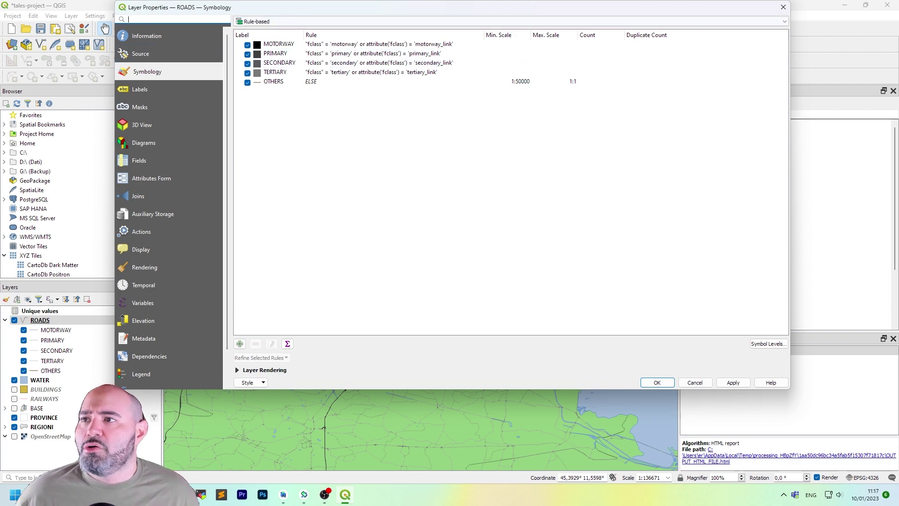
{"action": "left_click_drag", "start_coordinate": [353, 10], "coordinate": [427, 51]}
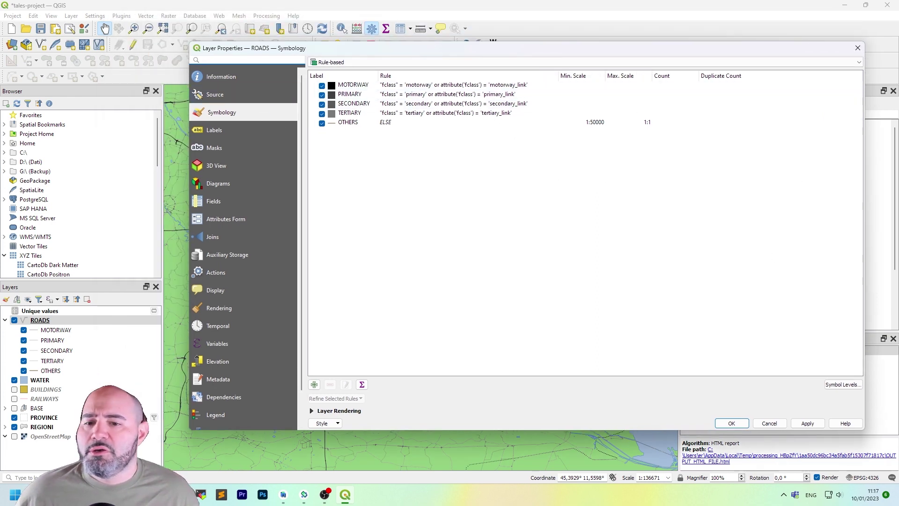
{"action": "left_click_drag", "start_coordinate": [726, 49], "coordinate": [692, 39]}
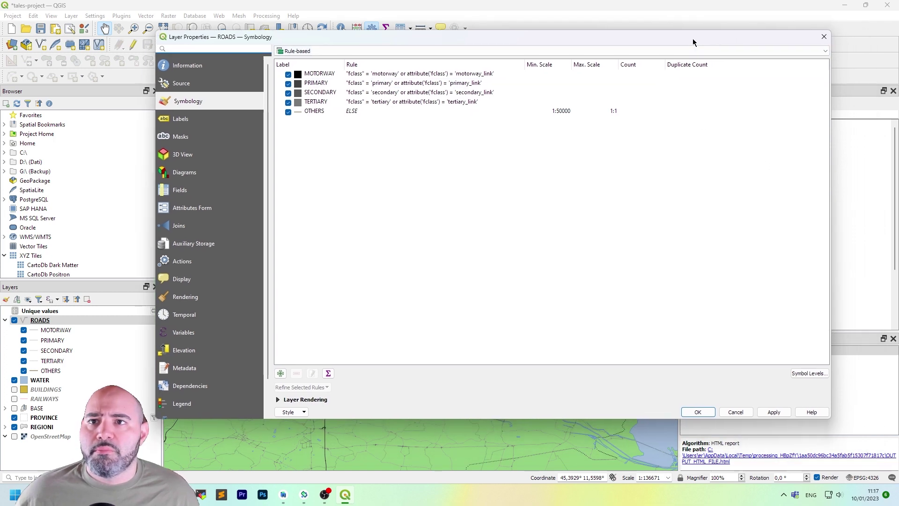